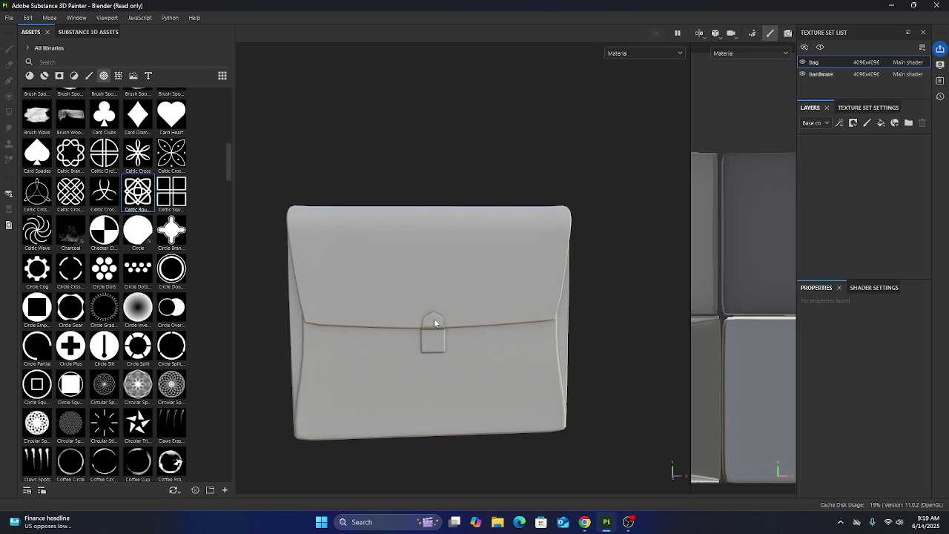
- Search the materials for leather and apply the Leather Grain material to the bag body
scroll(434, 323, "up", 1)
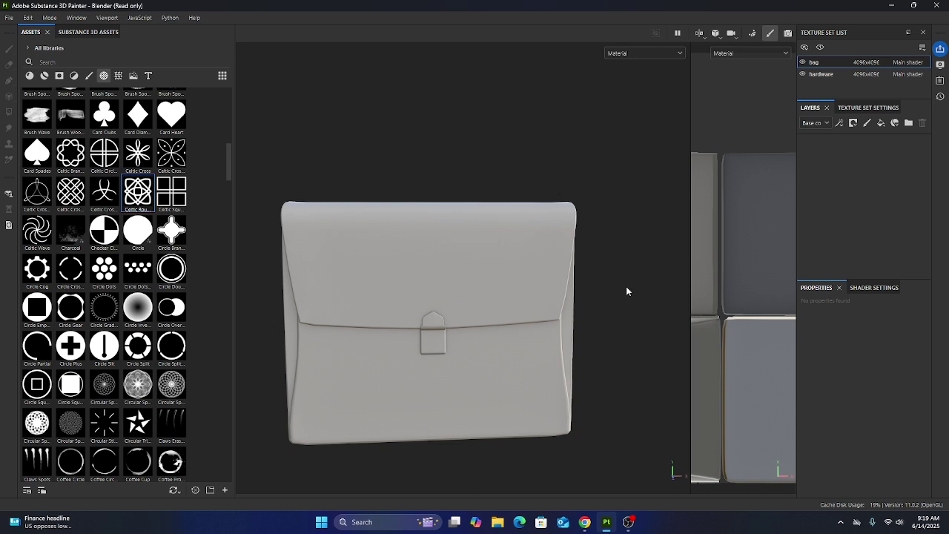
left_click(37, 76)
left_click(58, 63)
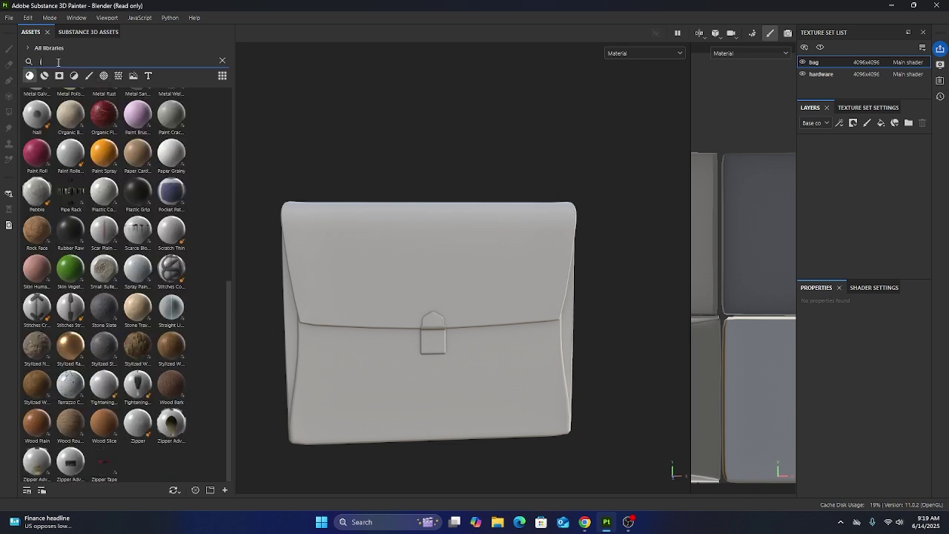
type("leather")
left_click_drag(37, 105, 430, 321)
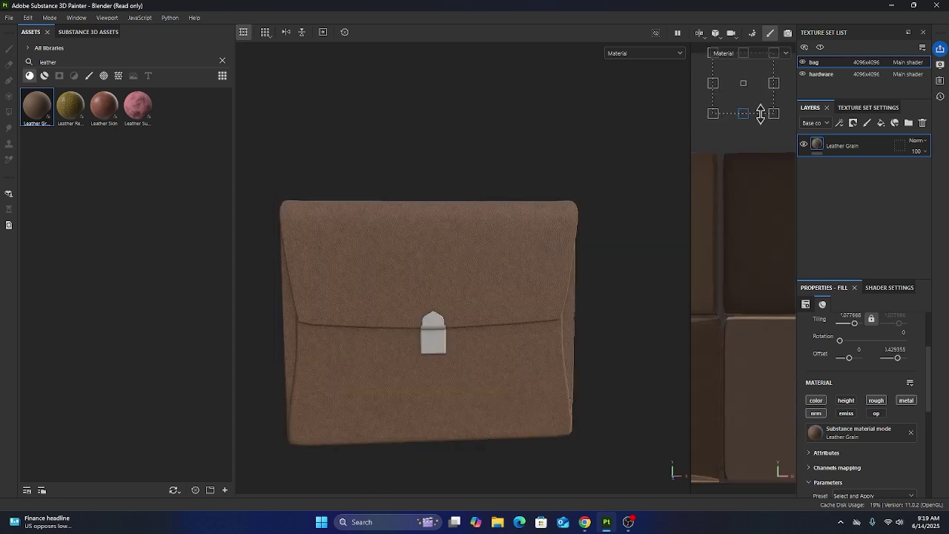
- Search the materials for metal and apply the Metal Polished material to the bag's clasp
double_click(52, 63)
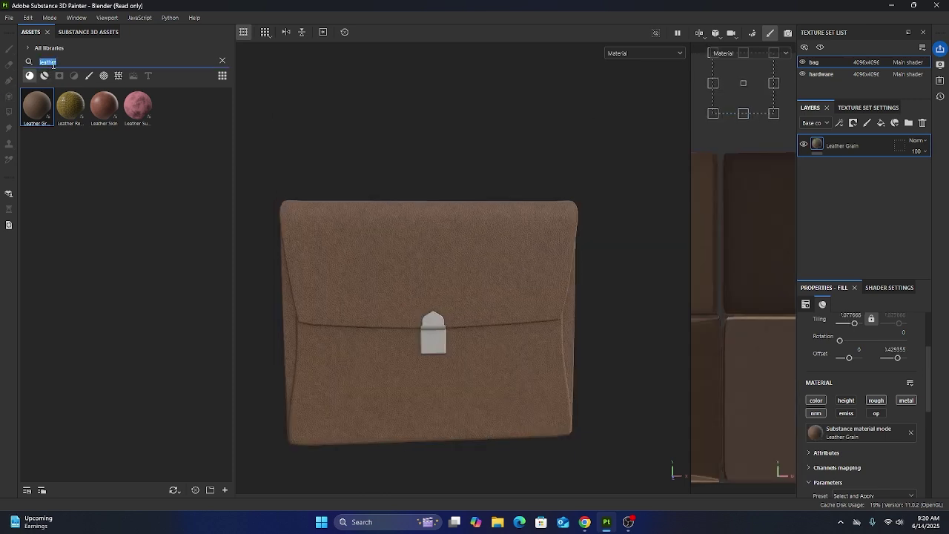
type("metal")
left_click_drag(138, 105, 436, 338)
scroll(453, 369, "up", 2)
scroll(423, 333, "down", 2)
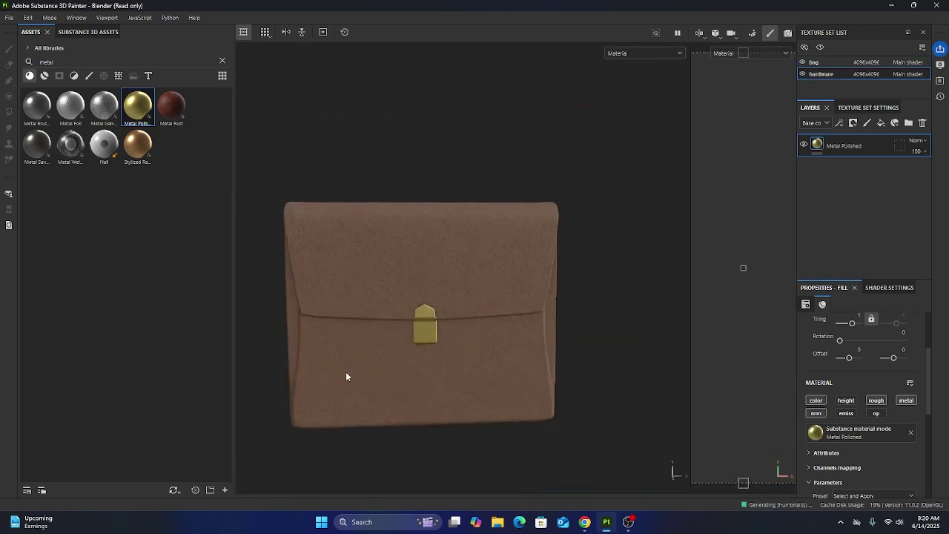
- Show the brush assets and filter them by "stitch"
left_click_drag(346, 378, 390, 351, "alt")
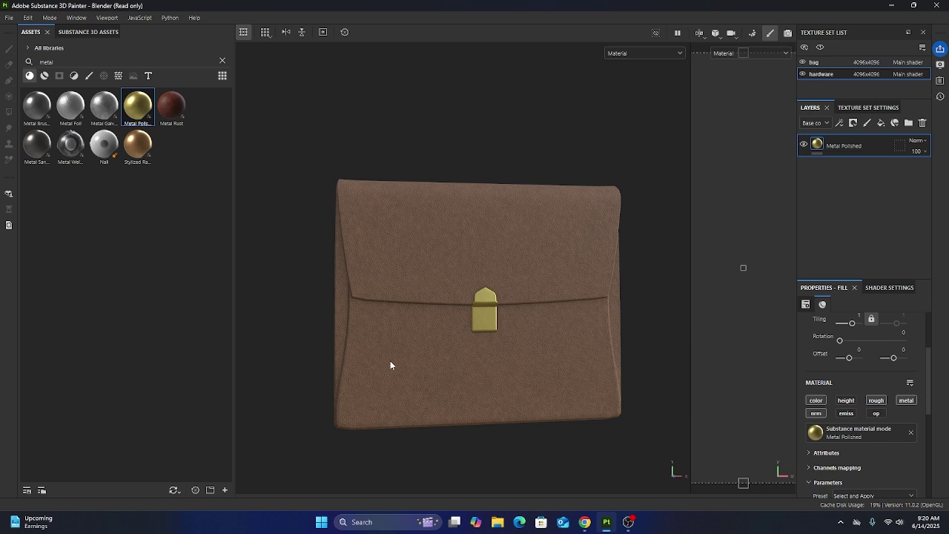
scroll(363, 371, "up", 2)
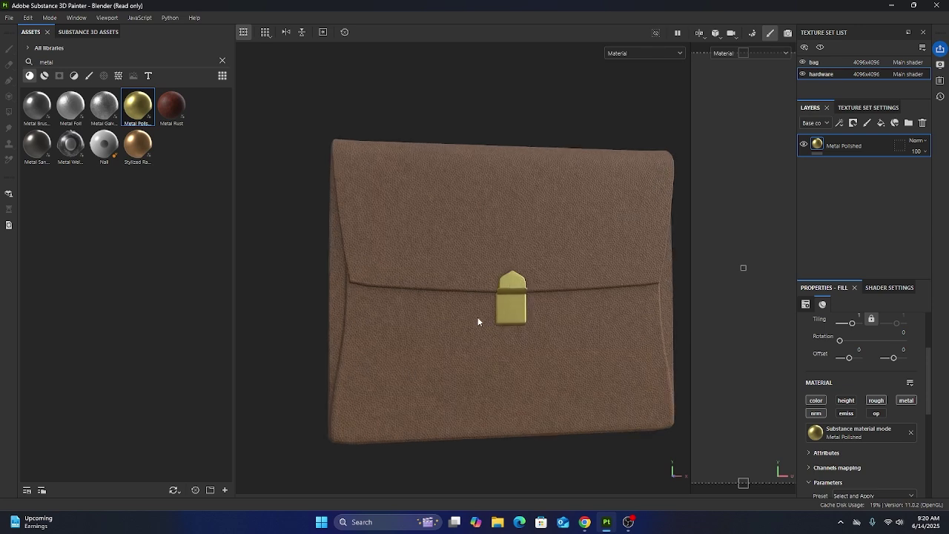
left_click_drag(479, 319, 386, 334, "alt")
left_click(89, 75)
left_click(103, 61)
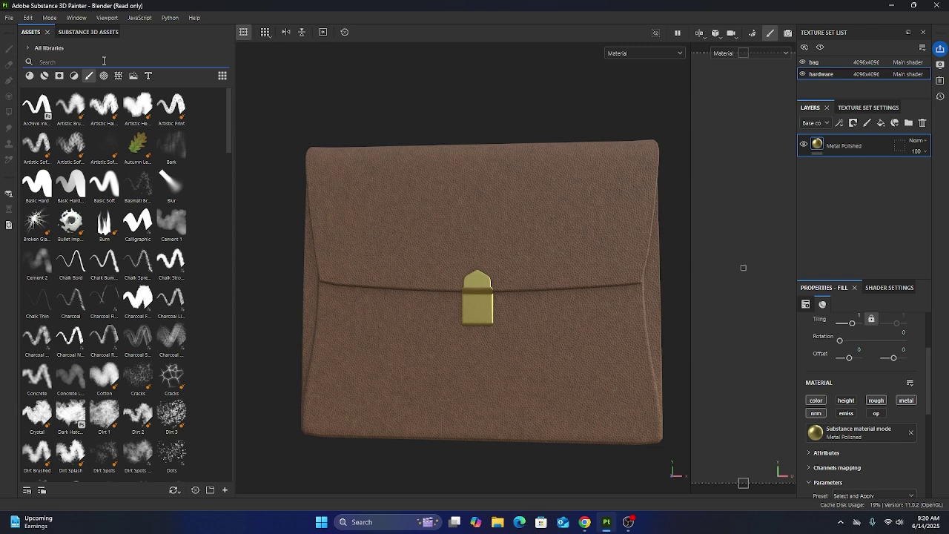
type("stitch")
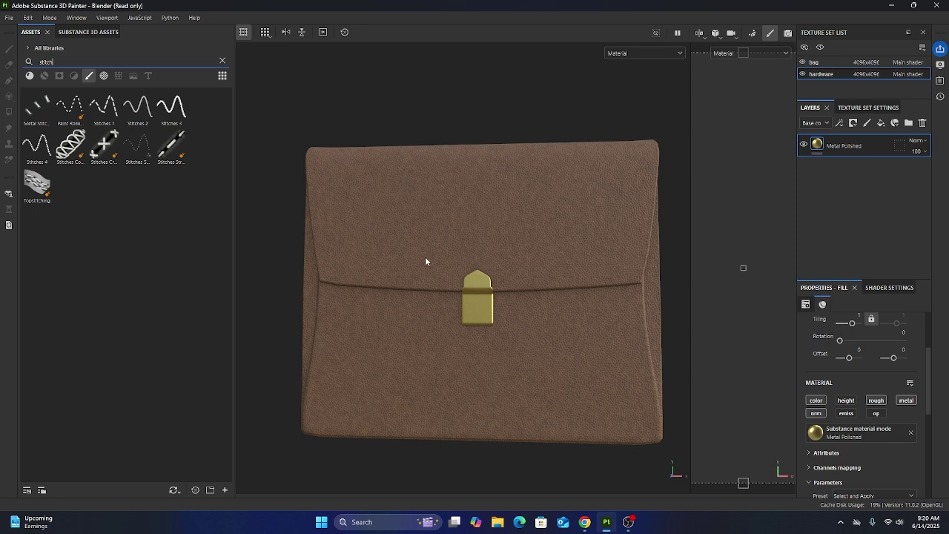
left_click_drag(437, 294, 417, 264, "alt")
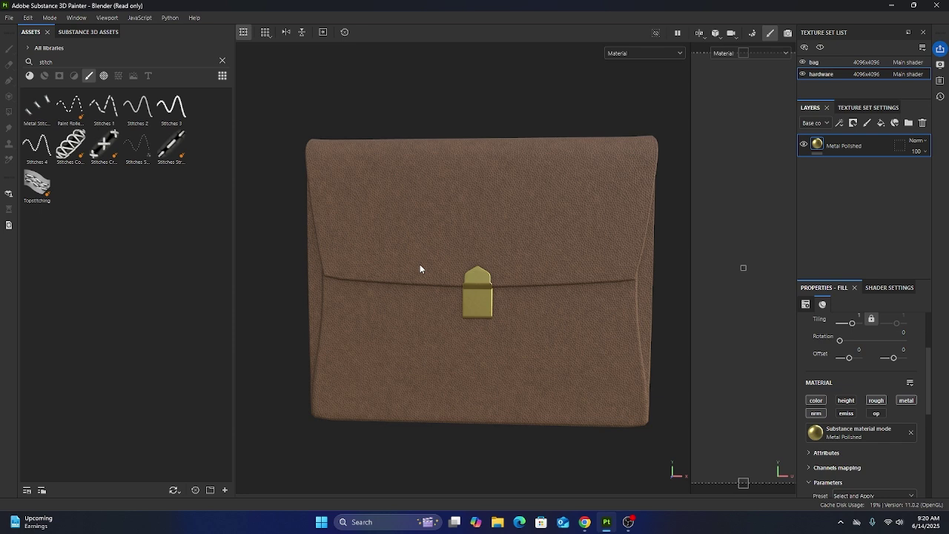
left_click(881, 123)
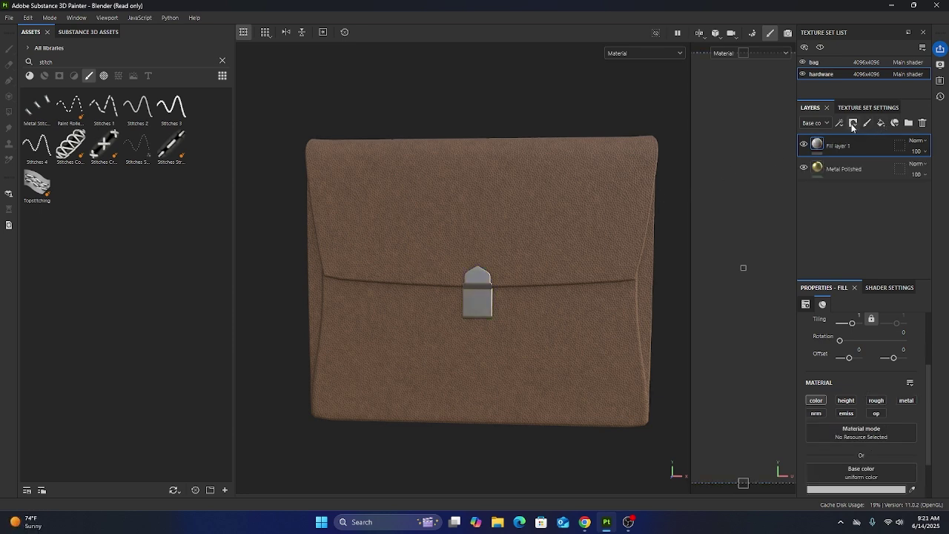
key("ctrl+z")
key("ctrl+z")
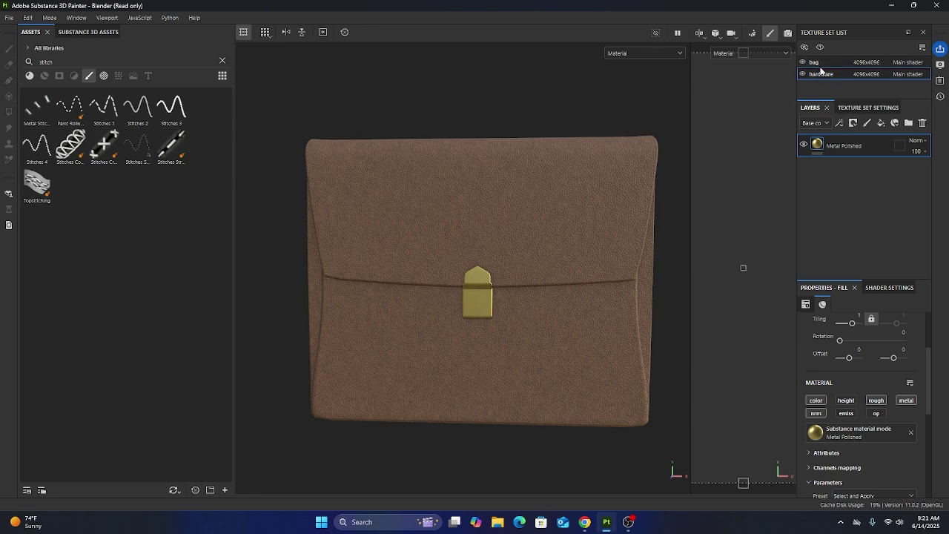
- Add a fill layer with a black mask above the leather layer in the bag texture set
left_click(881, 123)
left_click(854, 125)
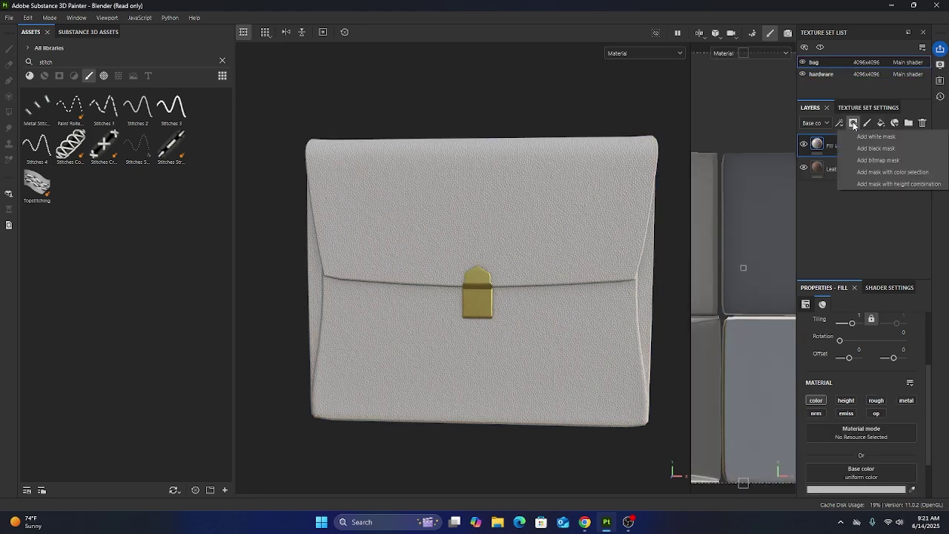
left_click(882, 146)
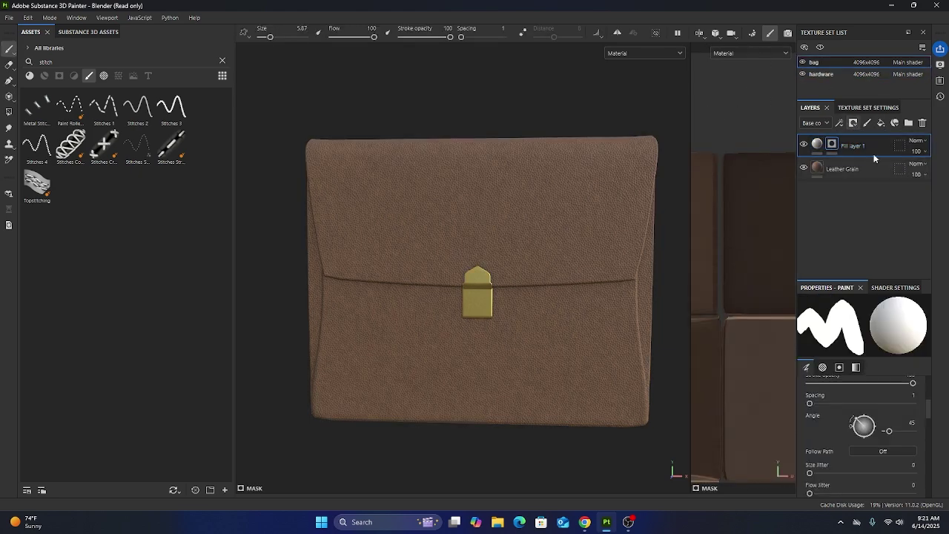
- Add a paint layer and paint a wavy test seam across the bag's flap with the Stitches 1 brush
left_click(867, 123)
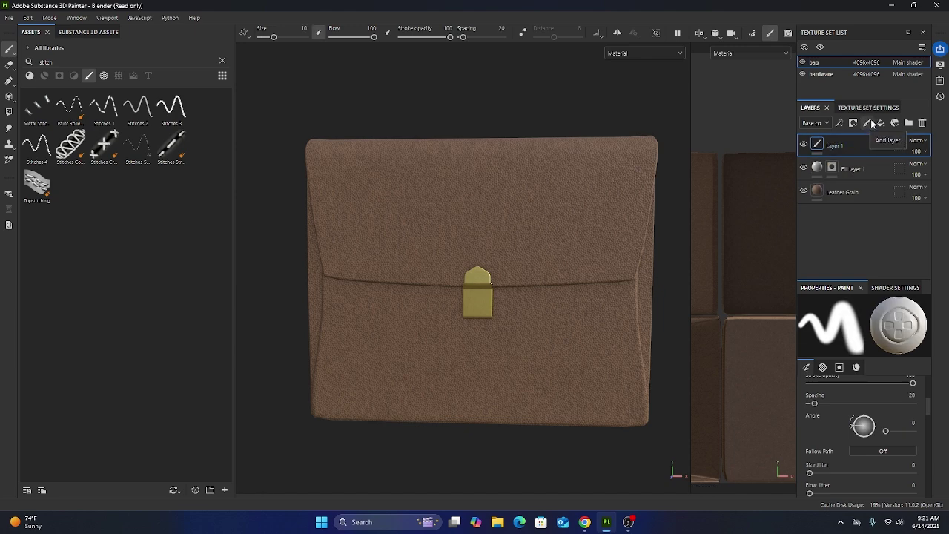
left_click(104, 108)
scroll(415, 202, "up", 2)
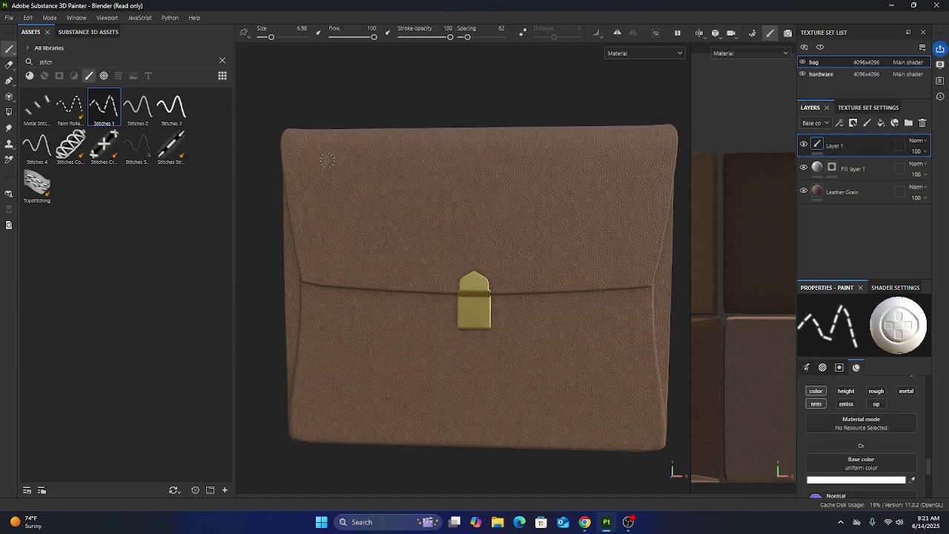
mouse_move(327, 160)
left_mouse_down()
mouse_move(422, 208)
mouse_move(580, 251)
mouse_move(629, 233)
left_mouse_up()
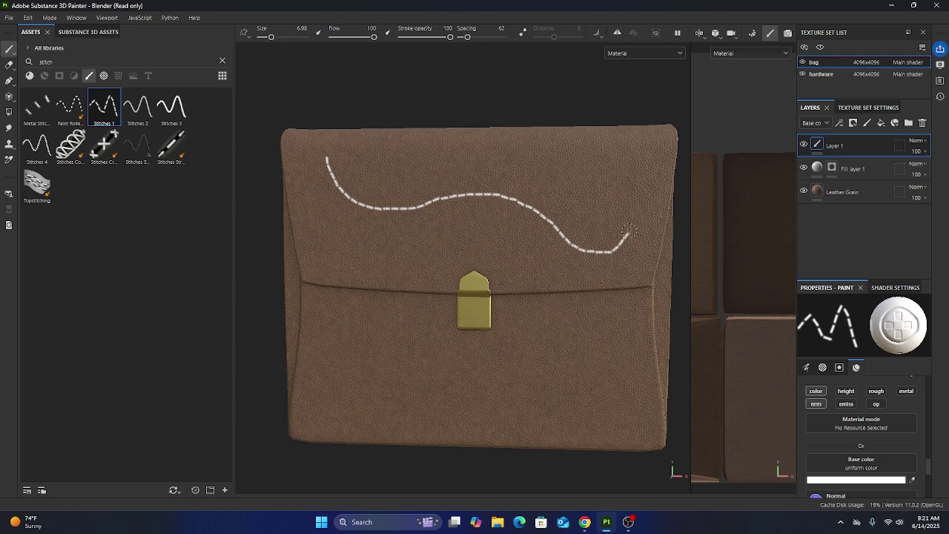
scroll(497, 209, "up", 3)
scroll(497, 209, "down", 3)
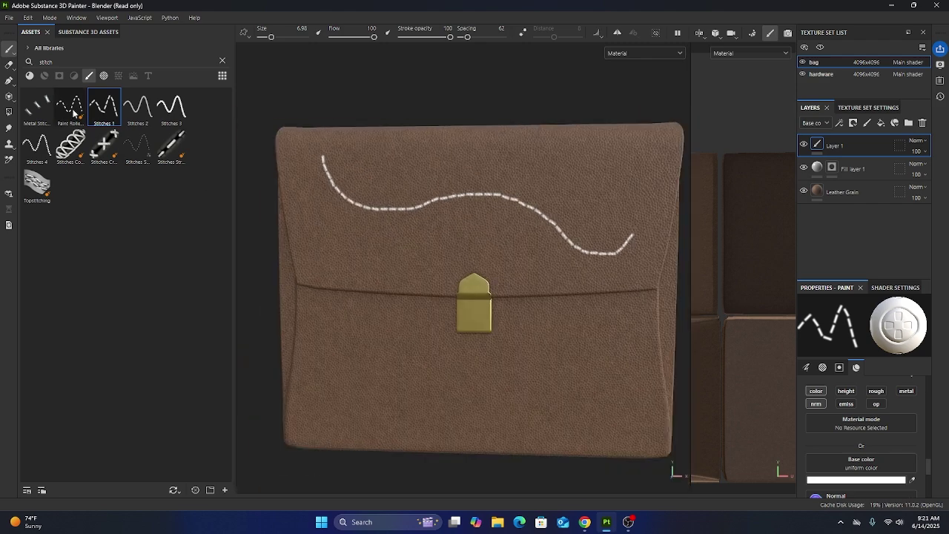
scroll(385, 178, "up", 2)
scroll(385, 178, "down", 2)
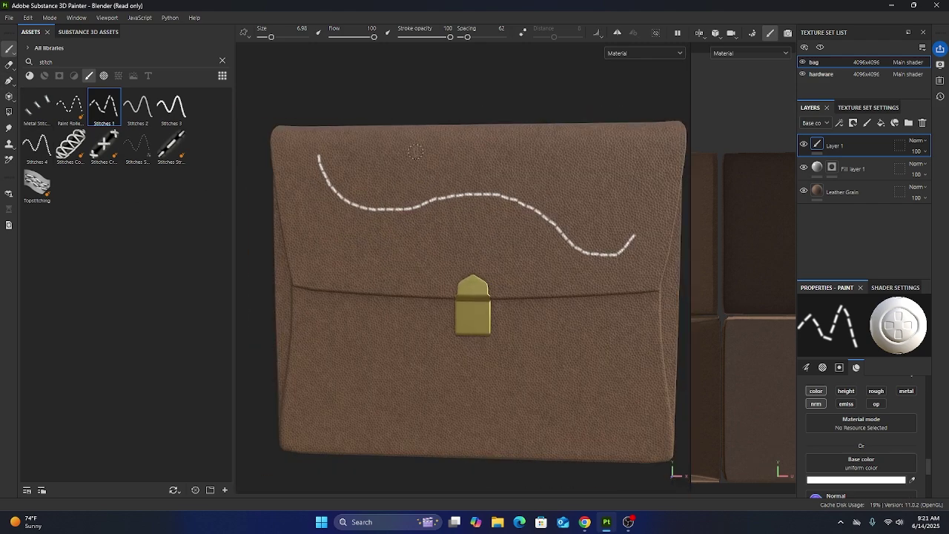
middle_click_drag(415, 151, 421, 184)
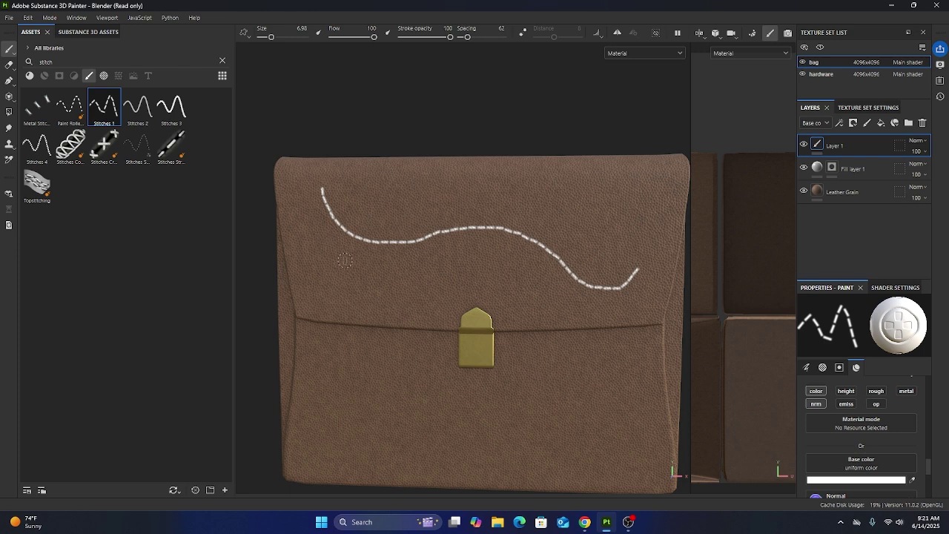
- Try erasing the starting portion of the wavy stitch line with the Eraser and undo the stroke
left_click(9, 64)
left_click_drag(325, 194, 359, 244)
key("ctrl+z")
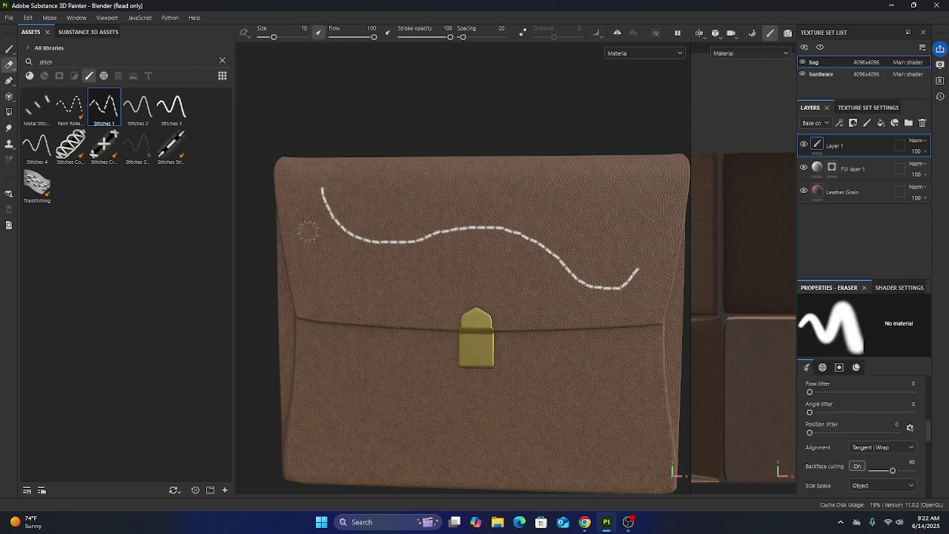
- Paint a looping stitch line over the flap, and undo all the stitch strokes together with the paint layer
left_click(9, 48)
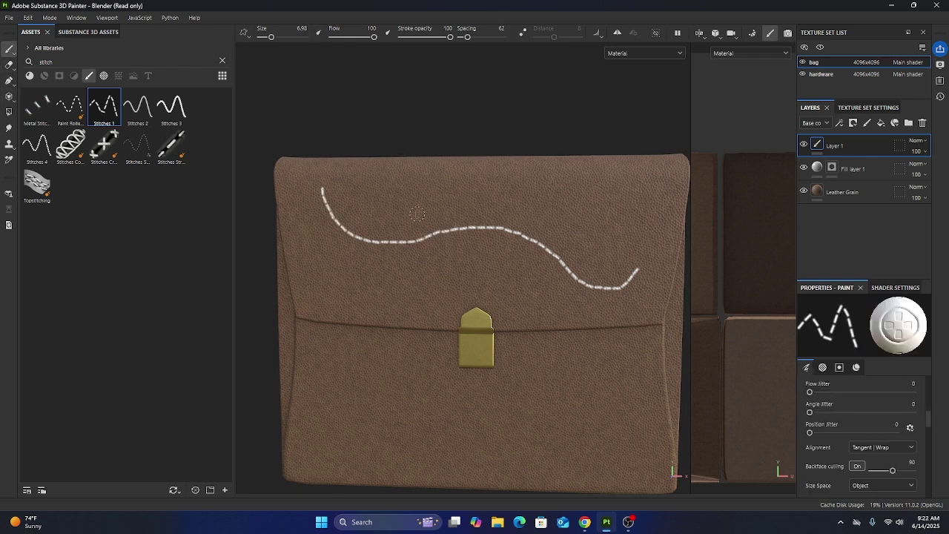
mouse_move(422, 180)
left_mouse_down()
mouse_move(464, 259)
mouse_move(519, 232)
mouse_move(319, 255)
mouse_move(412, 252)
left_mouse_up()
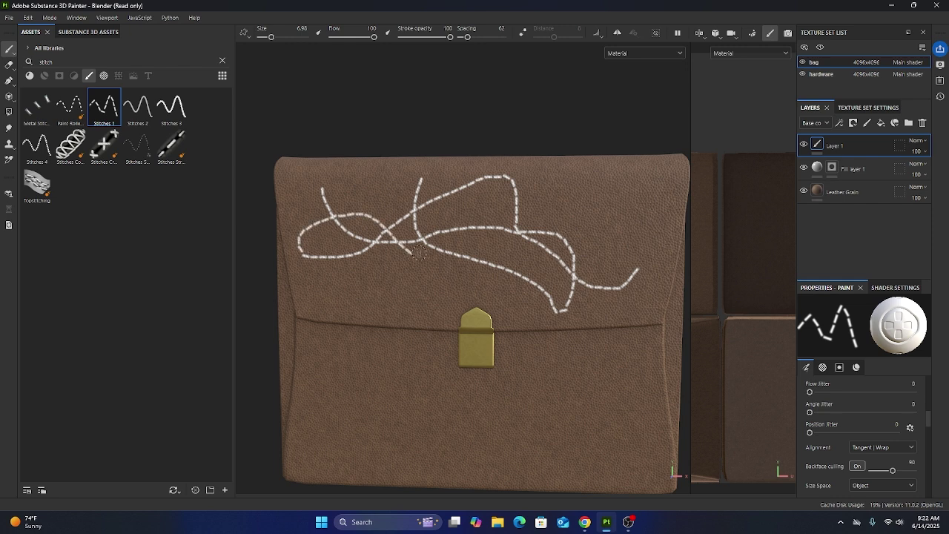
key("ctrl+z")
key("ctrl+z")
key("ctrl+z")
key("ctrl+z")
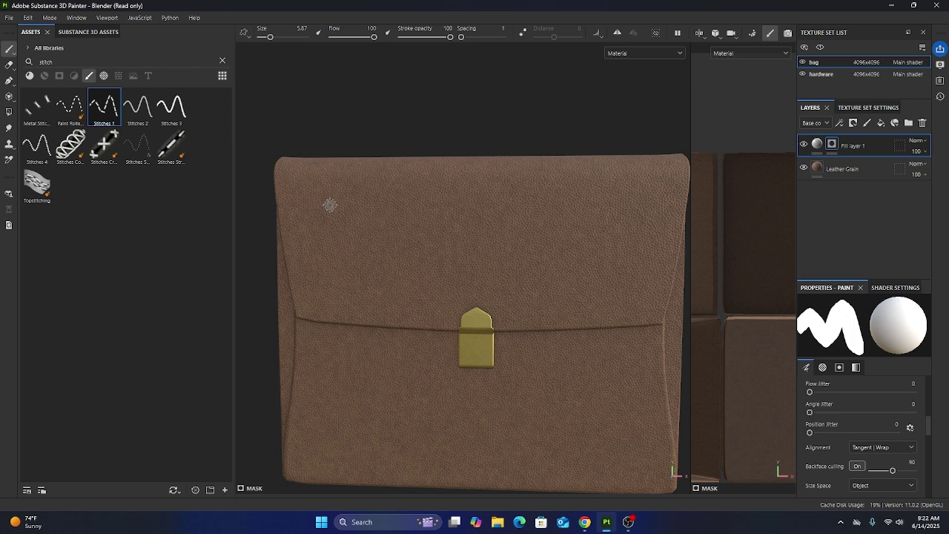
- Paint a wavy stitch line across the flap in the fill layer's mask with the Stitches 1 brush
mouse_move(330, 200)
left_mouse_down()
mouse_move(354, 237)
mouse_move(382, 252)
mouse_move(552, 227)
mouse_move(642, 280)
left_mouse_up()
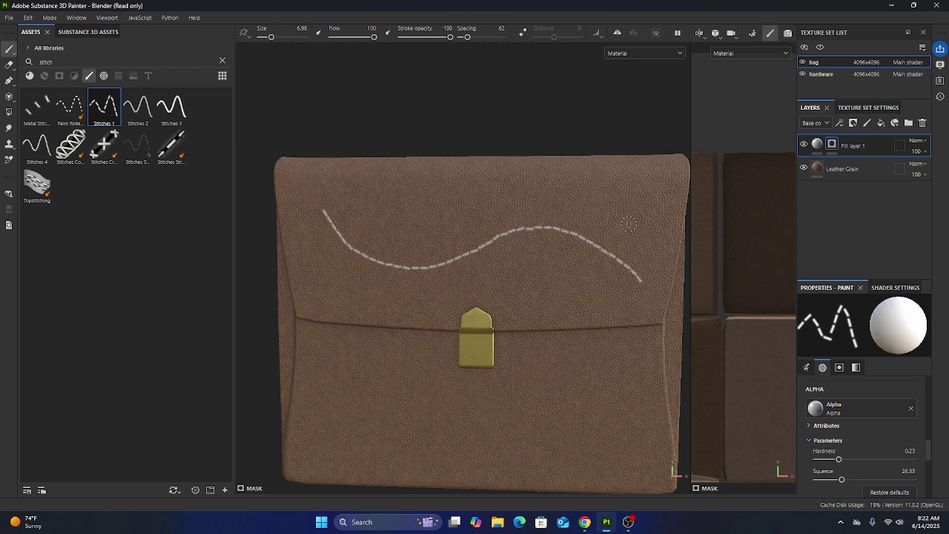
key("ctrl")
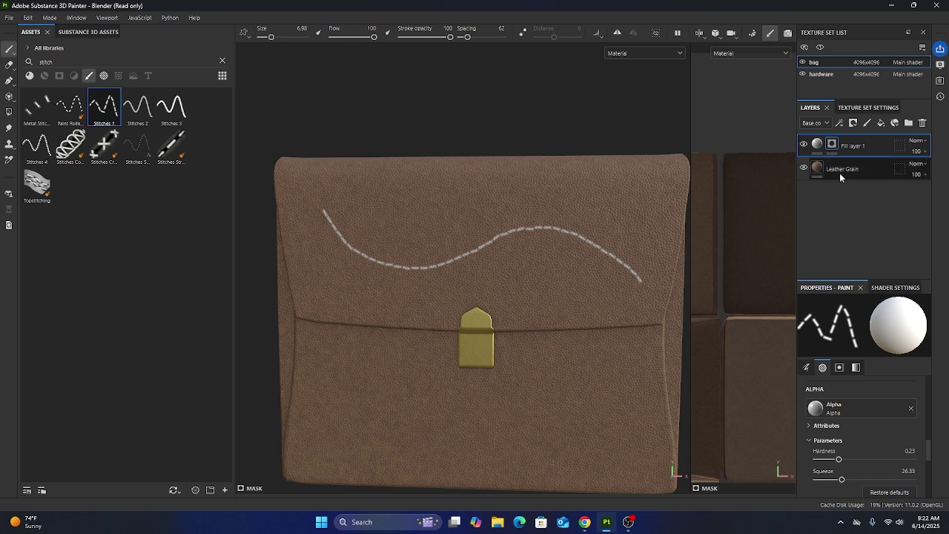
- Try dark red 5A2828 as the fill layer's base color, and undo it together with the masked stitch line
left_click(820, 146)
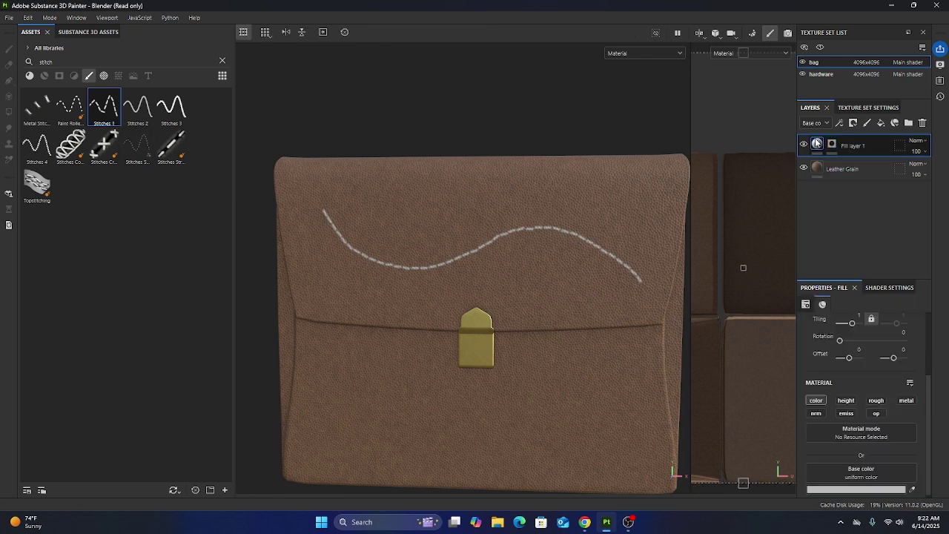
left_click(872, 489)
left_click_drag(813, 421, 778, 421)
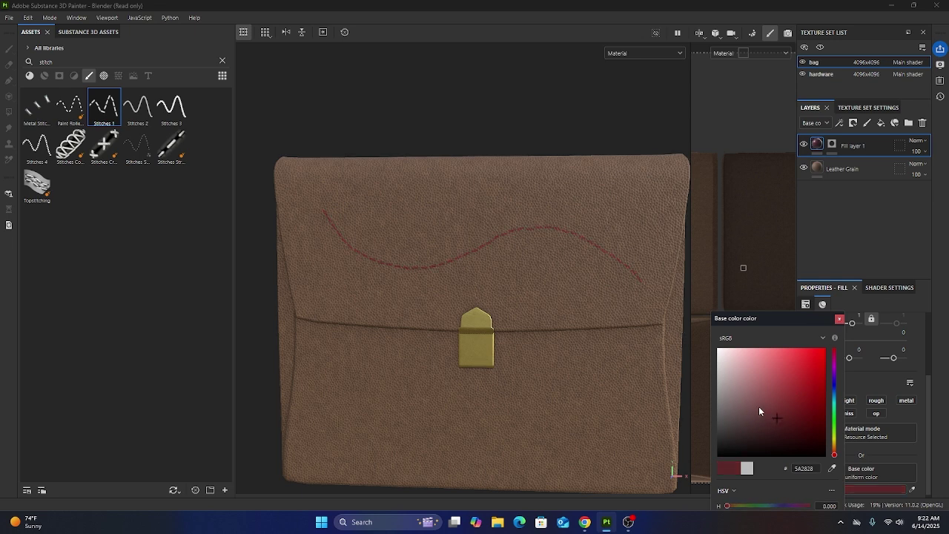
left_click(633, 360)
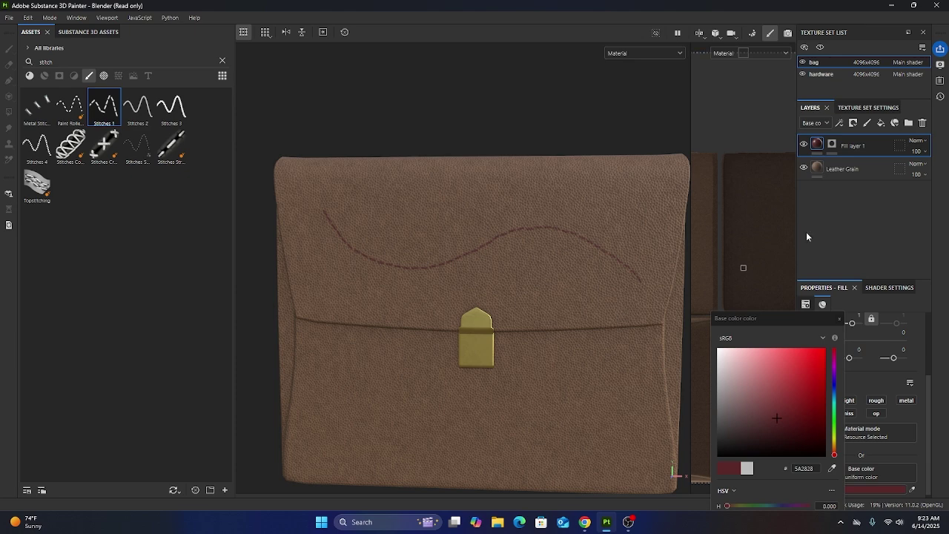
left_click(840, 319)
key("ctrl+z")
key("ctrl+z")
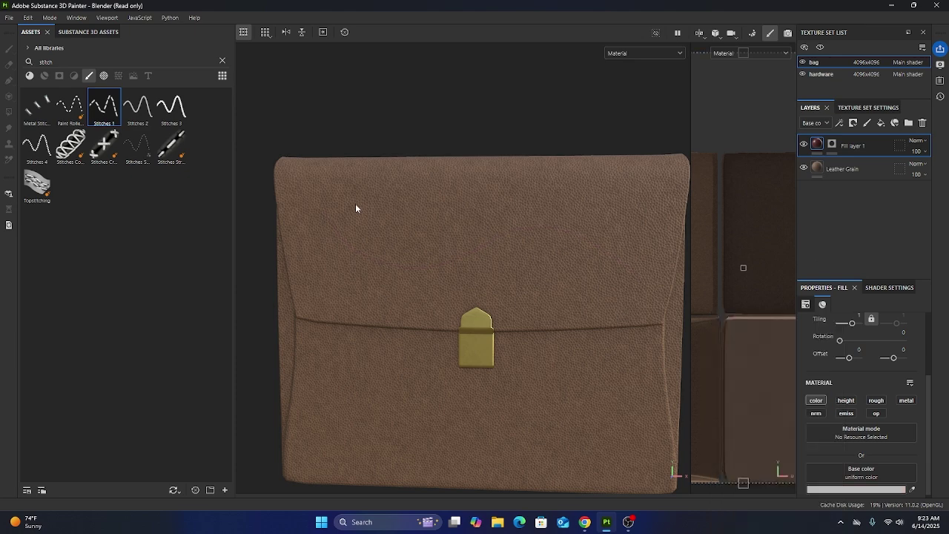
- Try painting a freehand stitch line around the flap's edge in the fill layer's mask, and undo the stroke
scroll(377, 278, "up", 3)
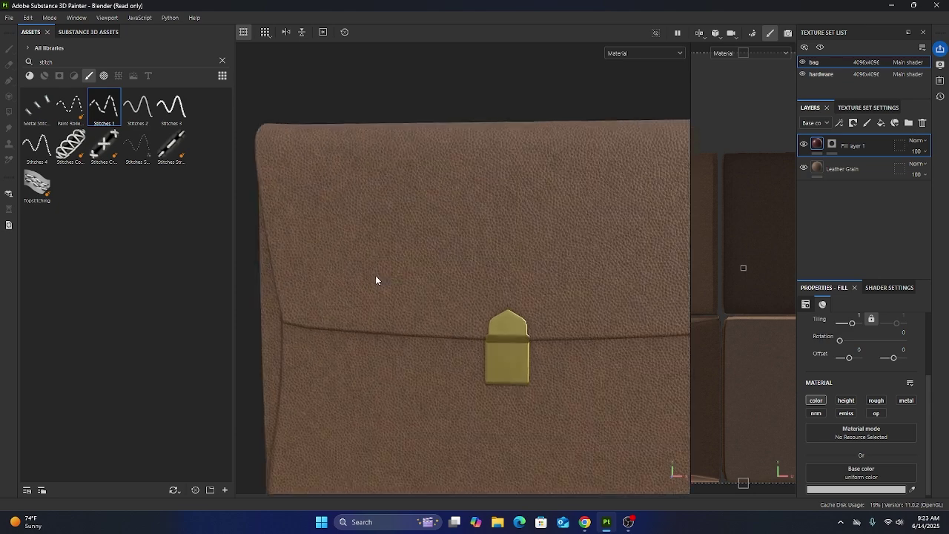
scroll(501, 230, "down", 2)
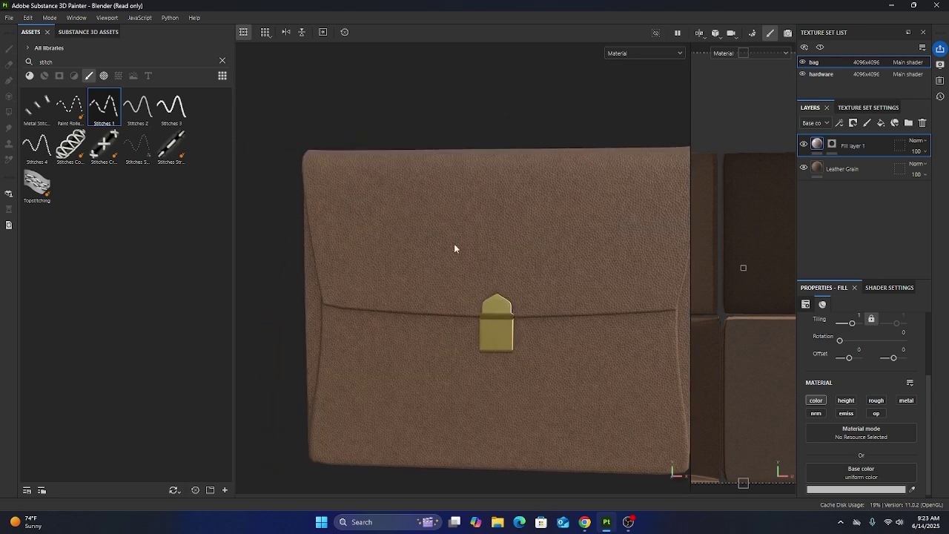
left_click_drag(453, 248, 450, 223, "alt")
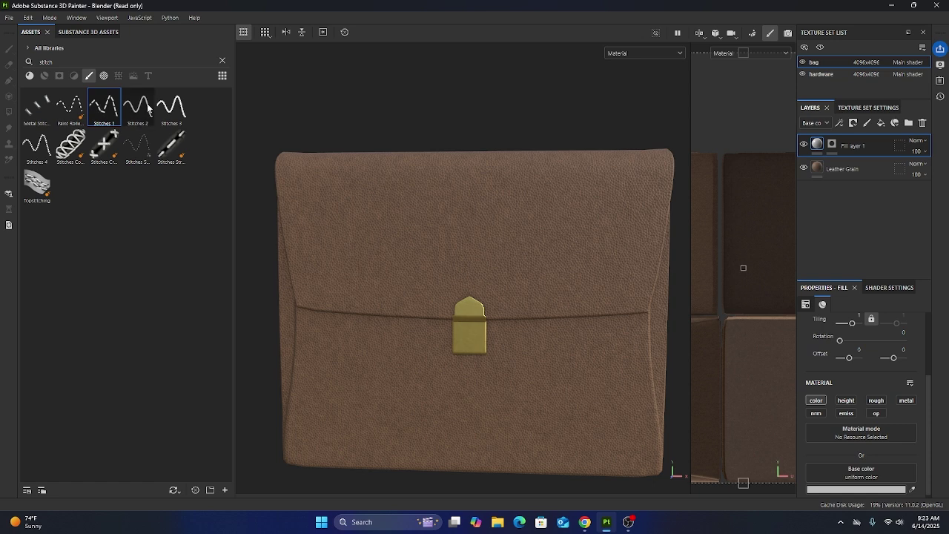
left_click(832, 145)
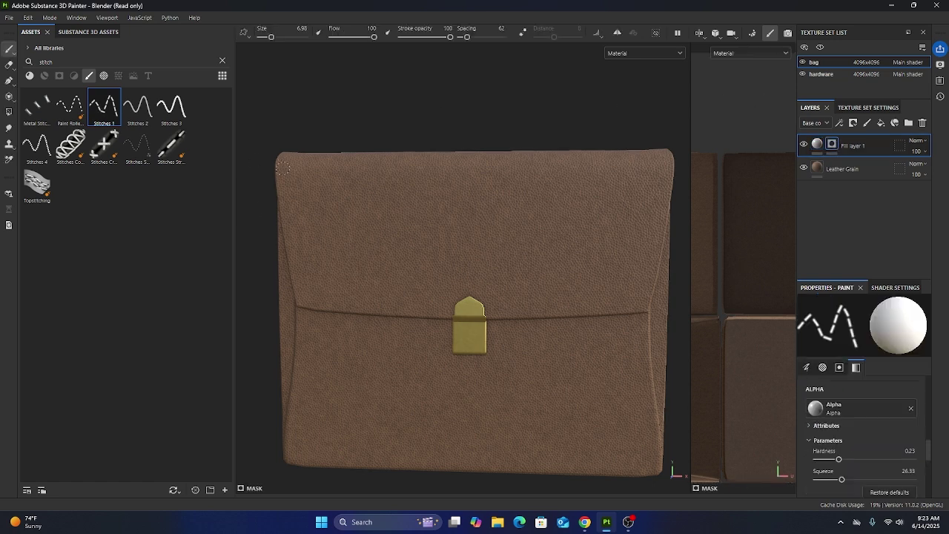
mouse_move(282, 162)
left_mouse_down()
mouse_move(303, 286)
mouse_move(447, 314)
mouse_move(608, 307)
left_mouse_up()
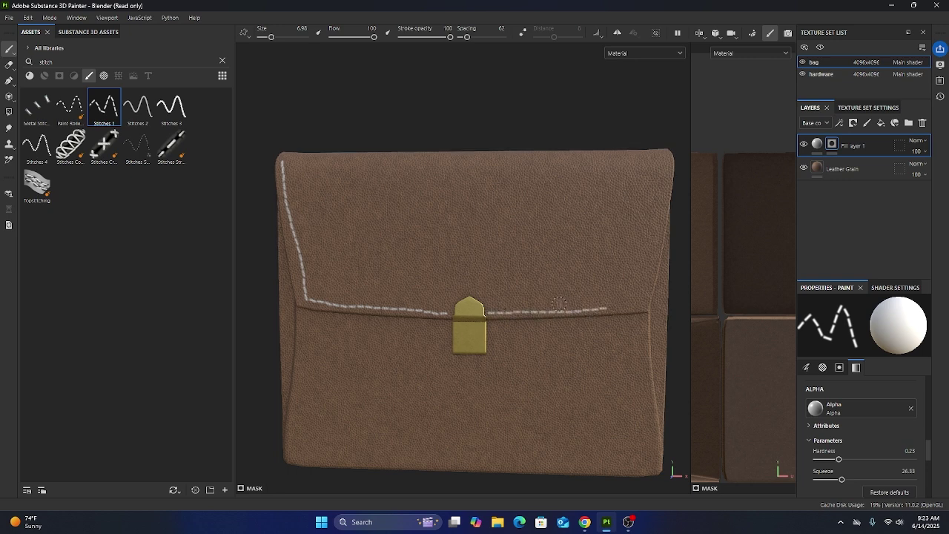
key("ctrl+z")
key("ctrl+z")
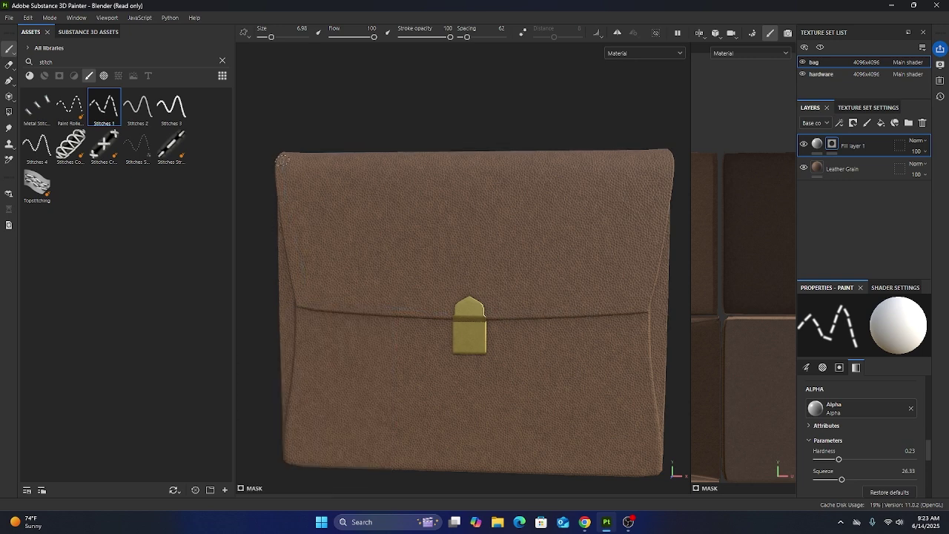
- Try painting straight stitch segments down the flap's left side to its lower corner, and undo them
key("shift")
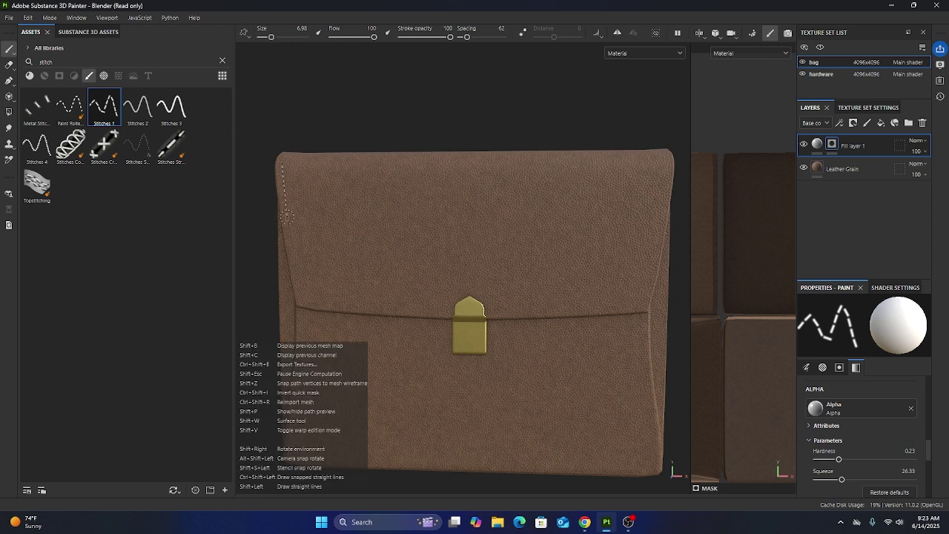
left_click(287, 215, "shift")
left_click(291, 248, "shift")
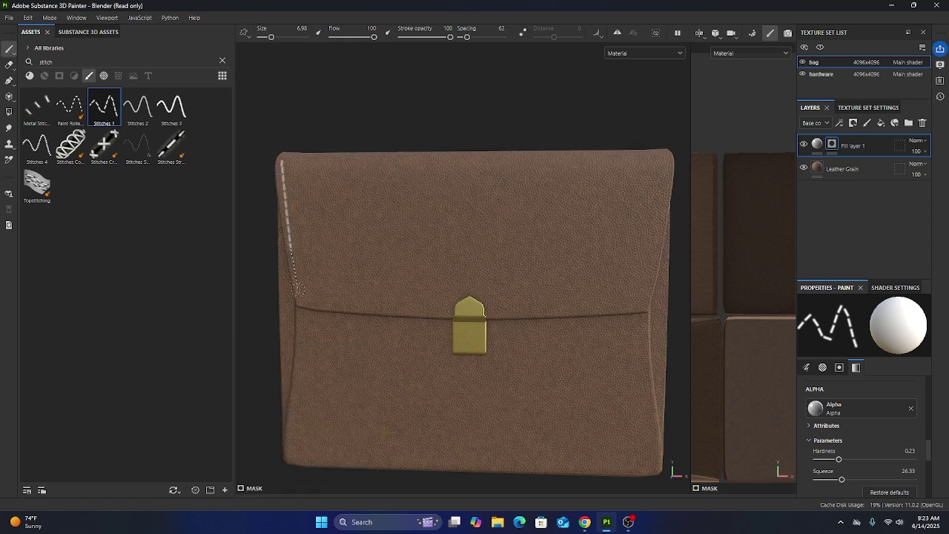
left_click(298, 302, "shift")
left_click(317, 305, "shift")
key("ctrl+z")
- Paint connected straight stitch segments down the flap's left side and along its lower edge up to the metal clasp
left_click(282, 164)
left_click(289, 230, "shift")
left_click(295, 270, "shift")
left_click(299, 300, "shift")
left_click(322, 302, "shift")
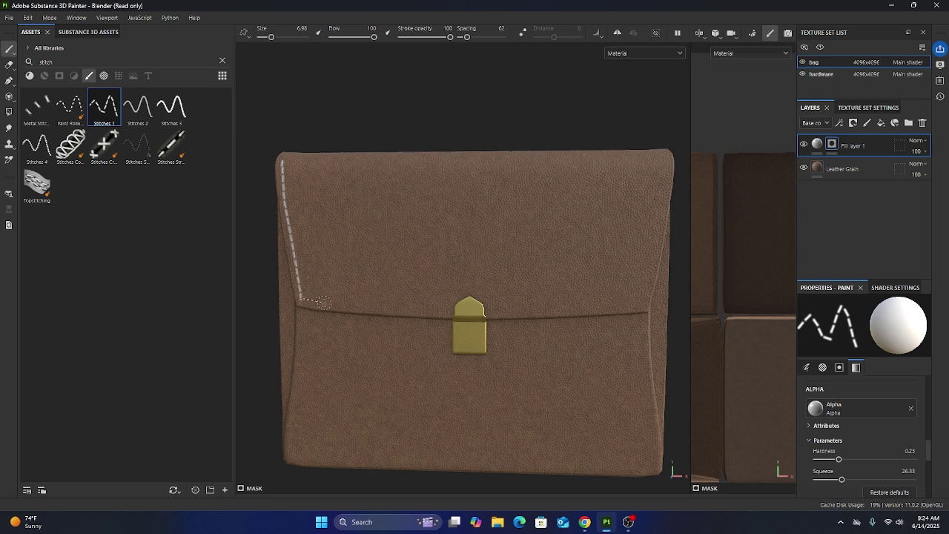
left_click(345, 307, "shift")
left_click(395, 310, "shift")
left_click(438, 314, "shift")
left_click(451, 311, "shift")
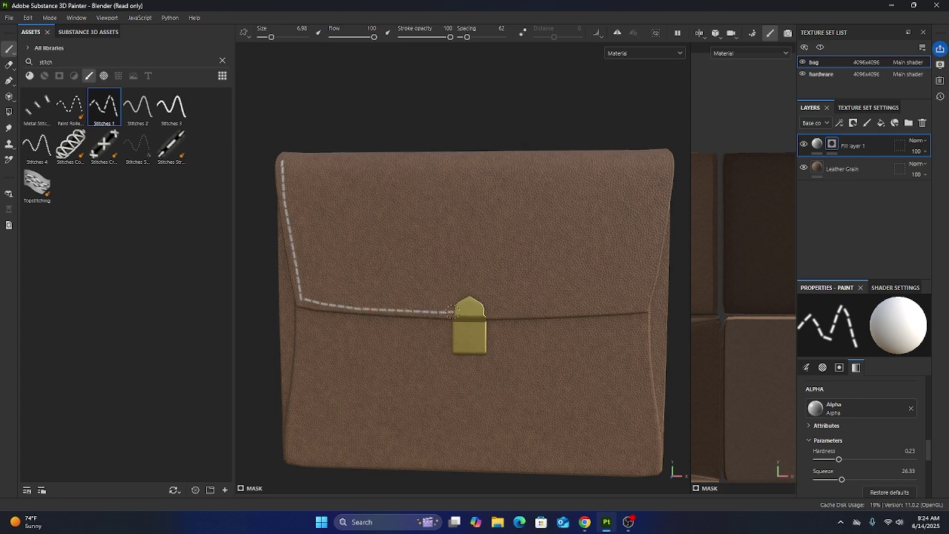
- Examine the stitch line on the flap up close and from several angles
scroll(307, 211, "down", 2)
scroll(324, 194, "up", 3)
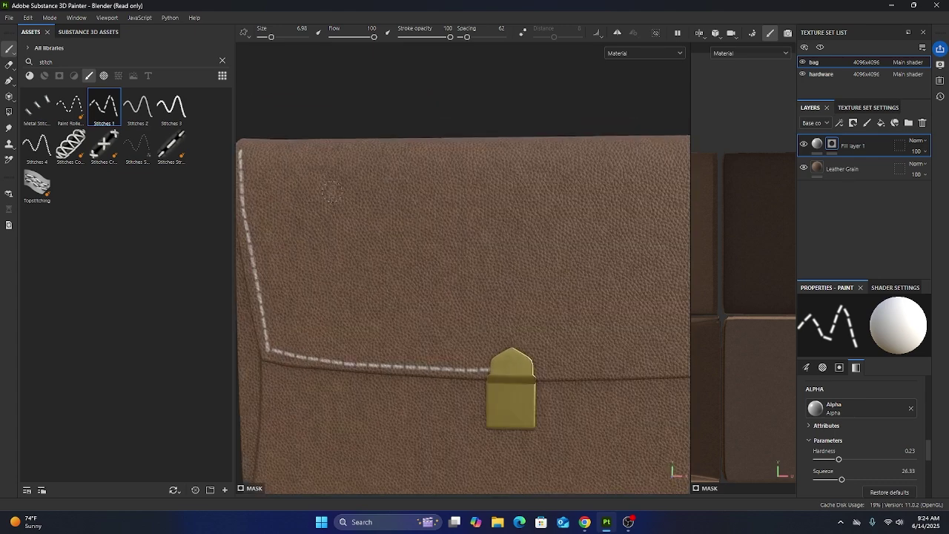
mouse_move(339, 275)
left_mouse_down("alt")
mouse_move(413, 313)
mouse_move(381, 267)
mouse_move(438, 237)
mouse_move(384, 260)
mouse_move(513, 297)
left_mouse_up("alt")
scroll(443, 234, "up", 2)
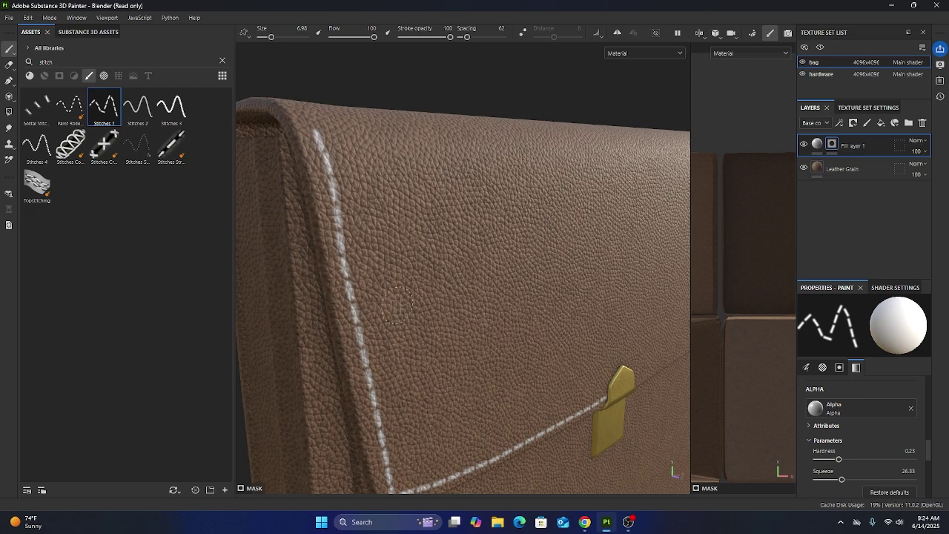
mouse_move(475, 334)
left_mouse_down("alt")
mouse_move(495, 297)
mouse_move(519, 296)
left_mouse_up("alt")
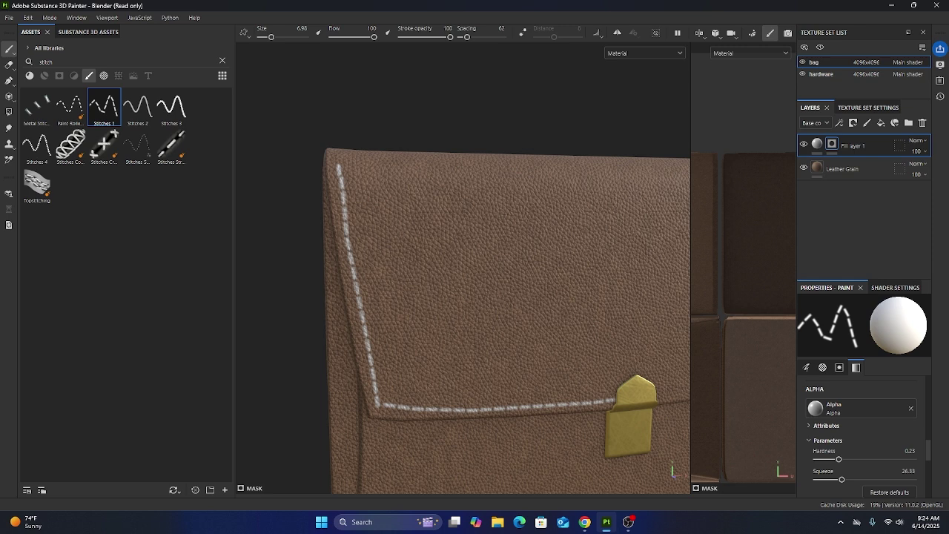
scroll(523, 346, "down", 2)
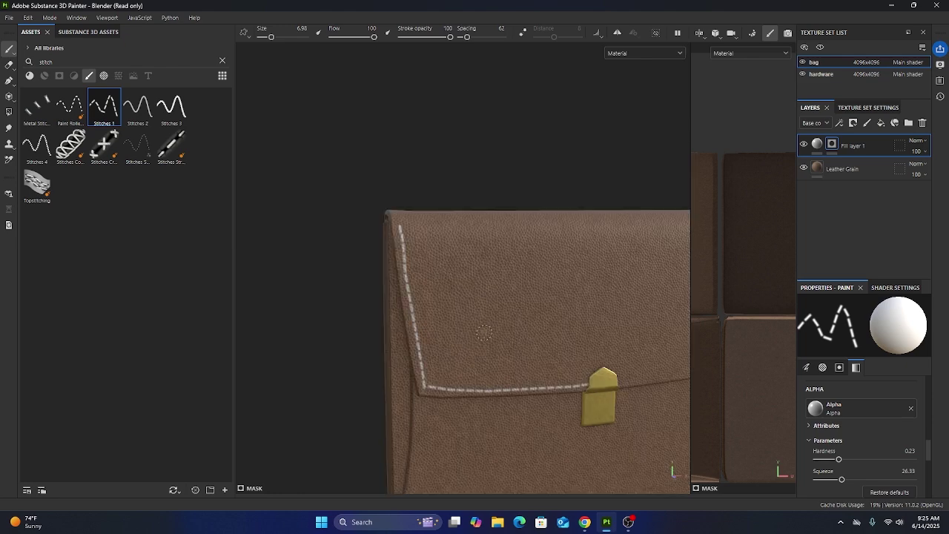
scroll(463, 326, "up", 2)
mouse_move(461, 320)
left_mouse_down("alt")
mouse_move(458, 278)
mouse_move(483, 333)
mouse_move(550, 357)
mouse_move(451, 315)
left_mouse_up("alt")
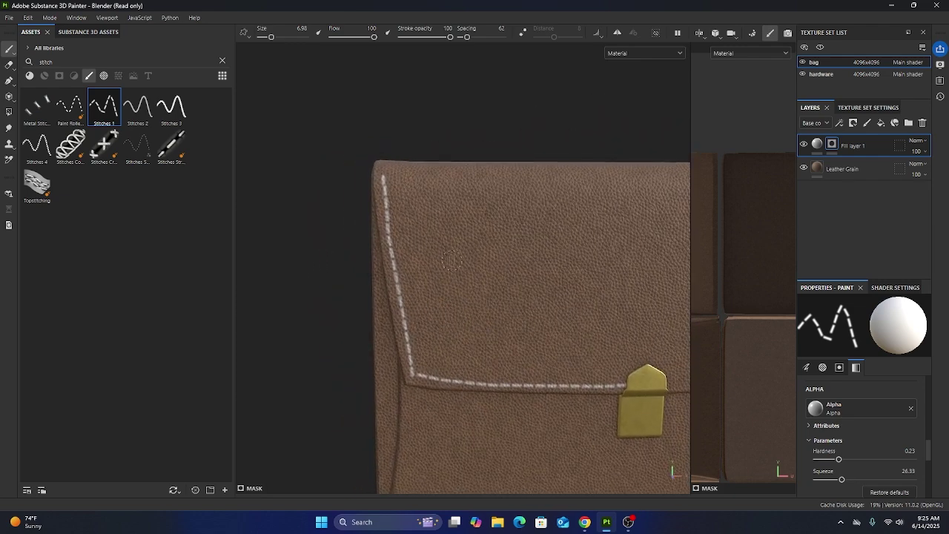
middle_click_drag(451, 320, 422, 278, "alt")
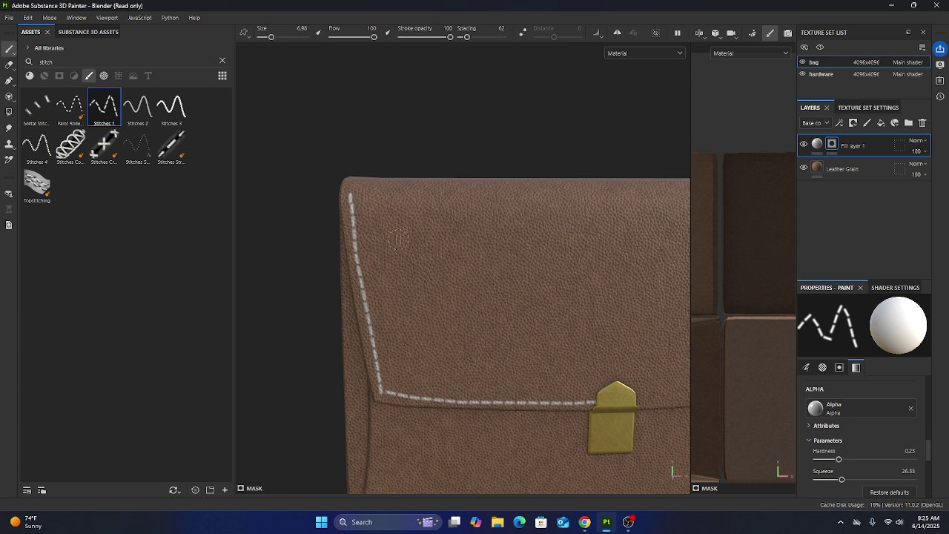
- Display the stitch layer's mask on its own, and return to the material view of the bag
left_click(832, 144, "alt")
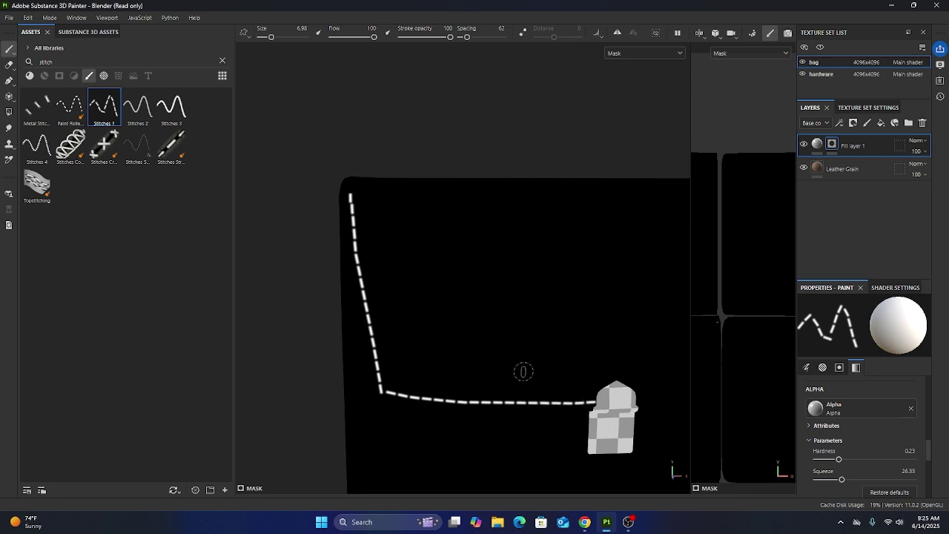
scroll(524, 371, "up", 2)
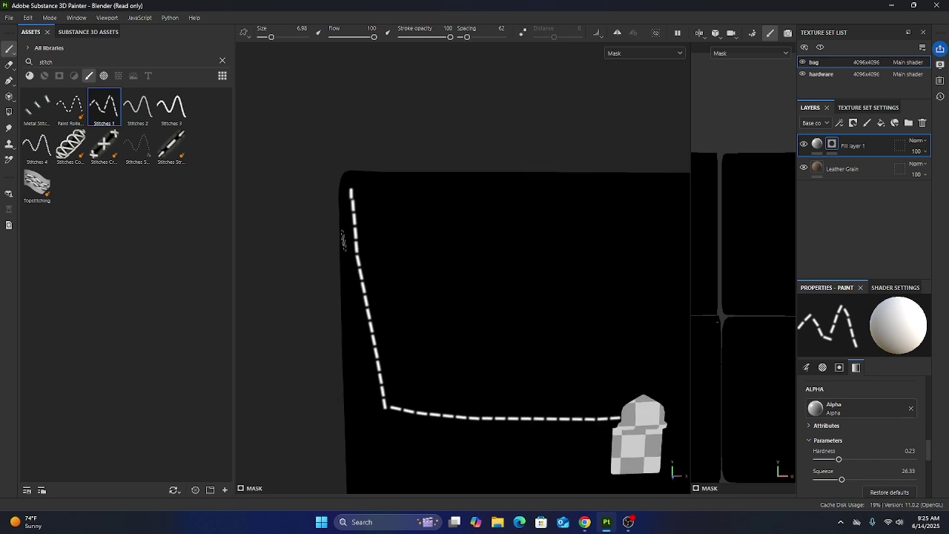
left_click(819, 148)
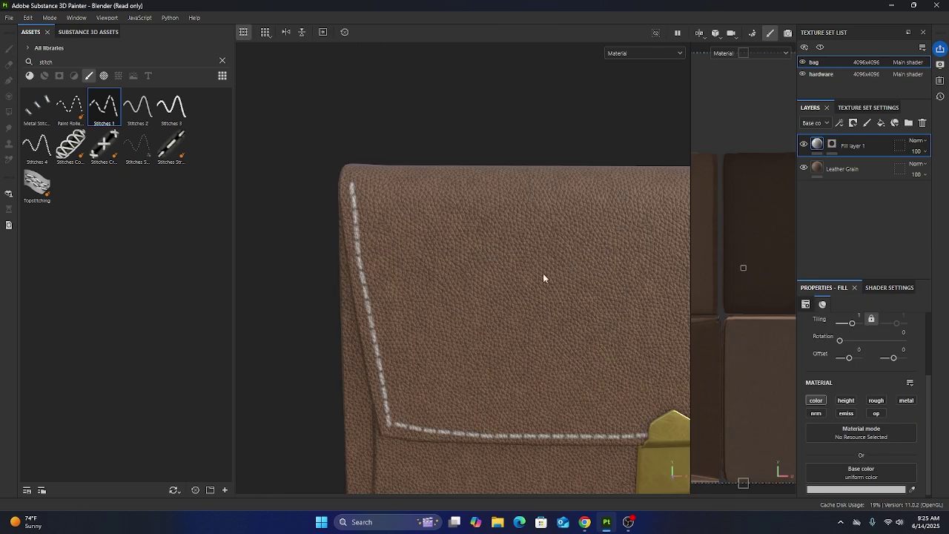
scroll(435, 312, "down", 3)
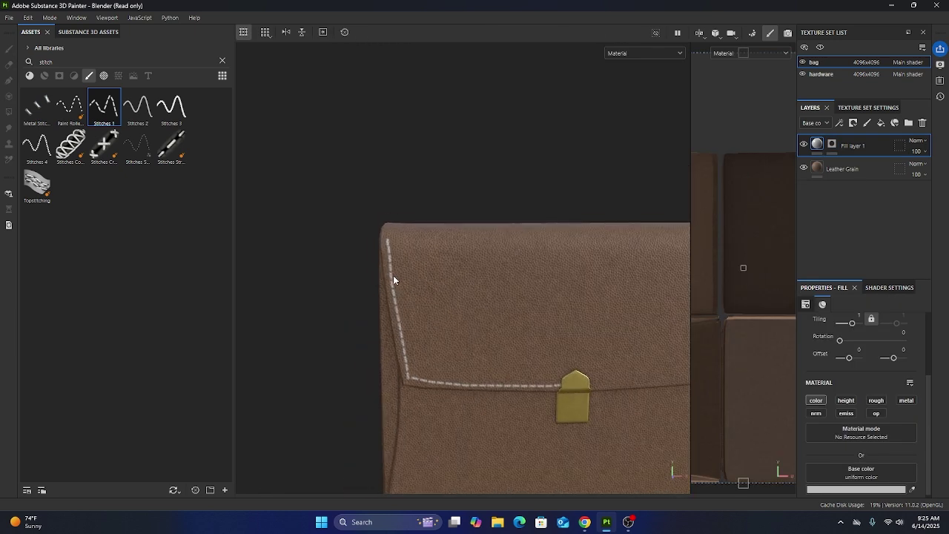
- Add an anchor point to the stitch fill layer's black mask and rename it Stitches
left_click(831, 145)
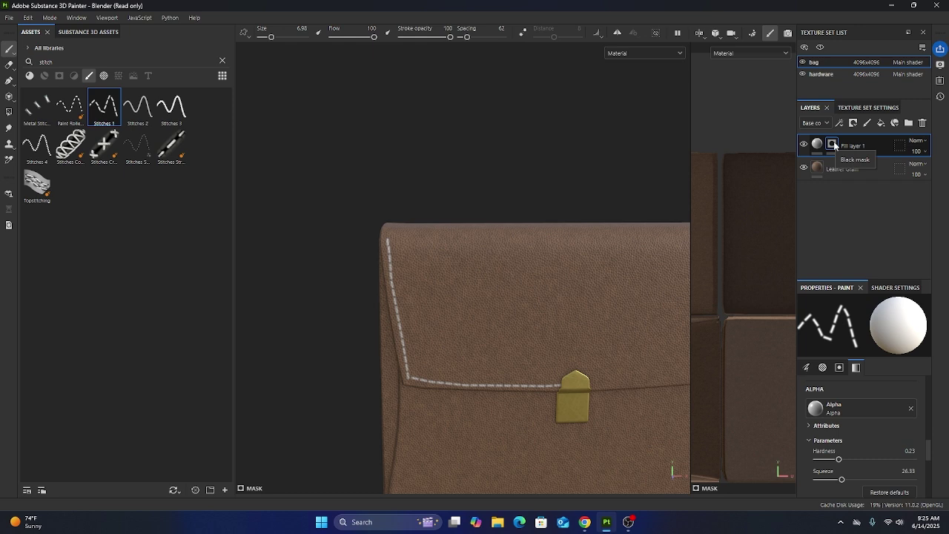
left_click(839, 125)
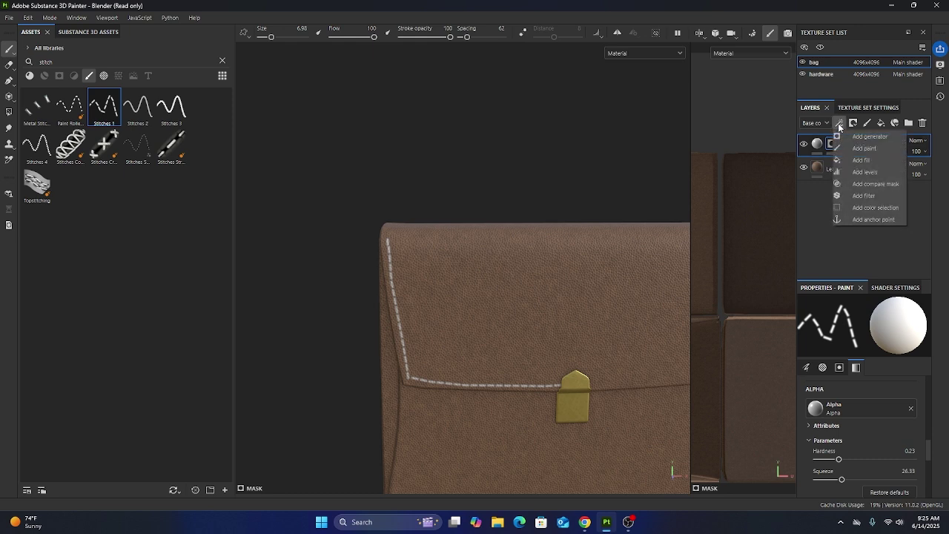
left_click(872, 220)
double_click(864, 163)
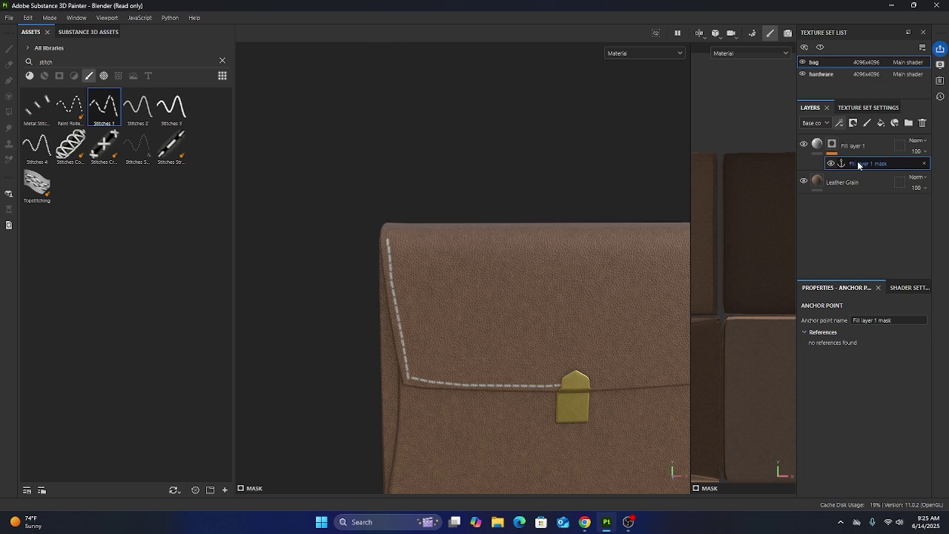
left_click(842, 161)
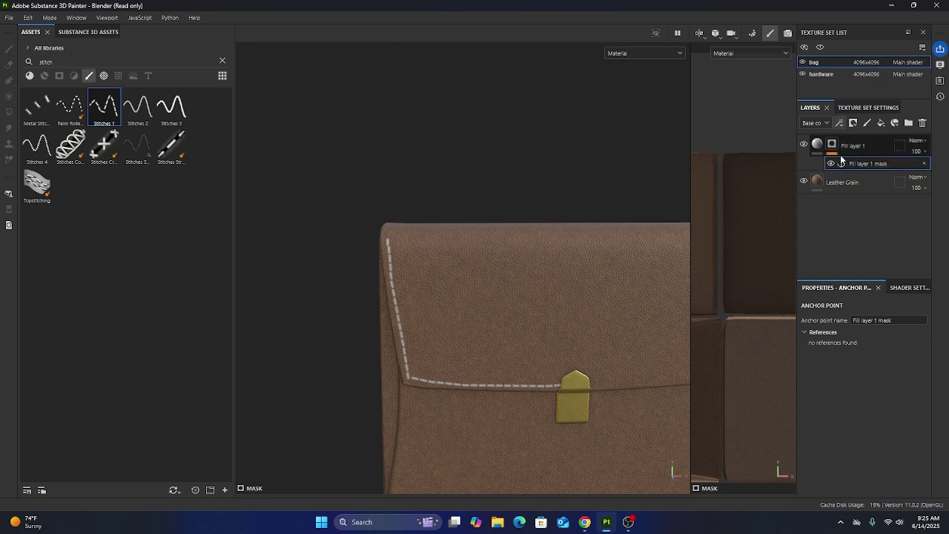
double_click(858, 164)
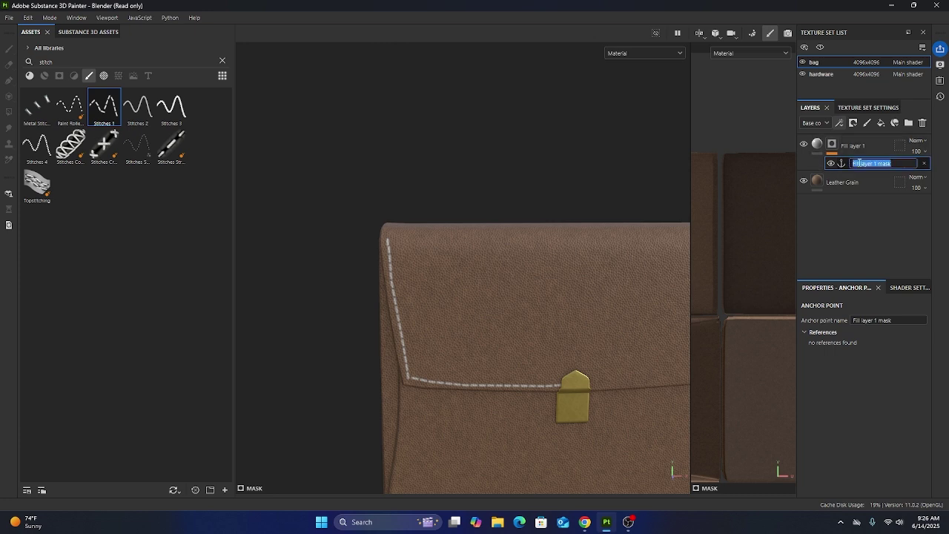
type("stitches")
key("Return")
- Add a fill layer above the stitch layer with only the height channel active, and set its height to 1
scroll(522, 341, "up", 3)
scroll(532, 333, "down", 2)
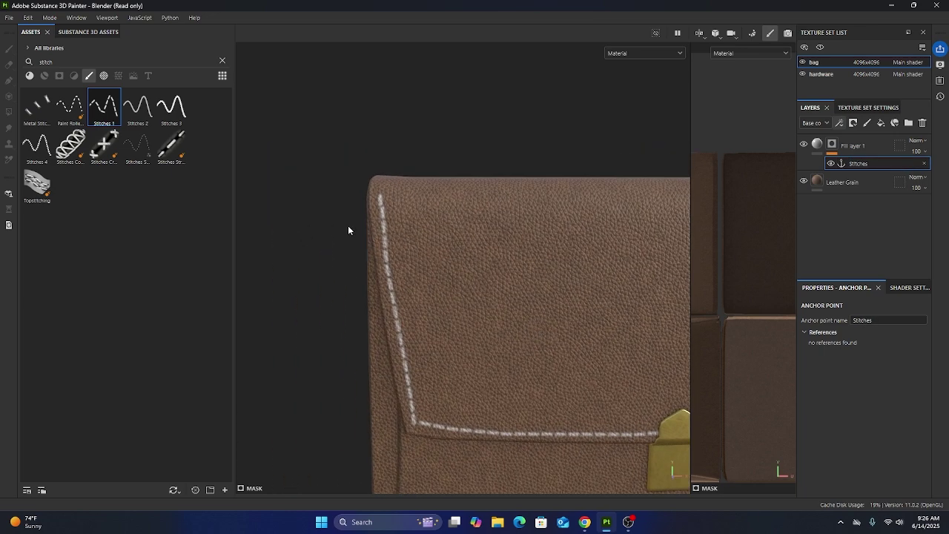
scroll(430, 281, "up", 3)
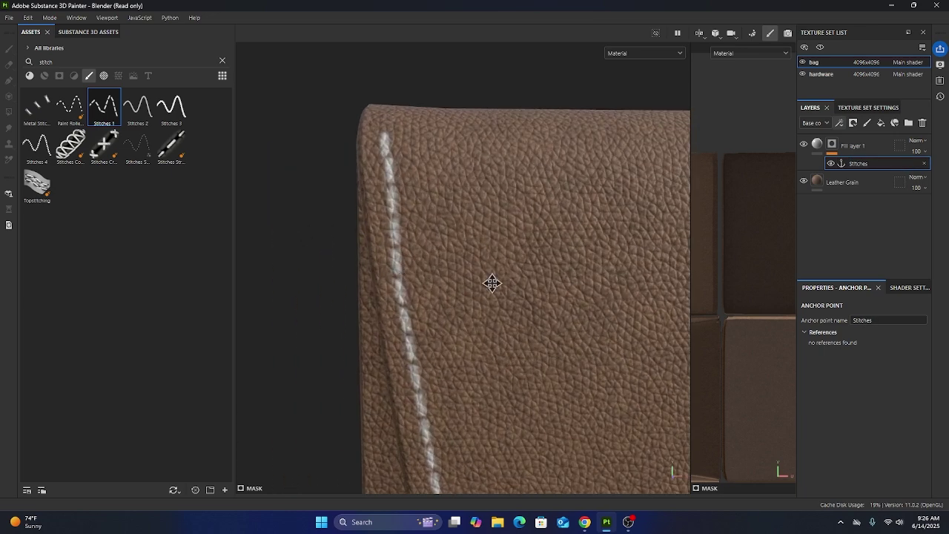
middle_click_drag(492, 282, 404, 152)
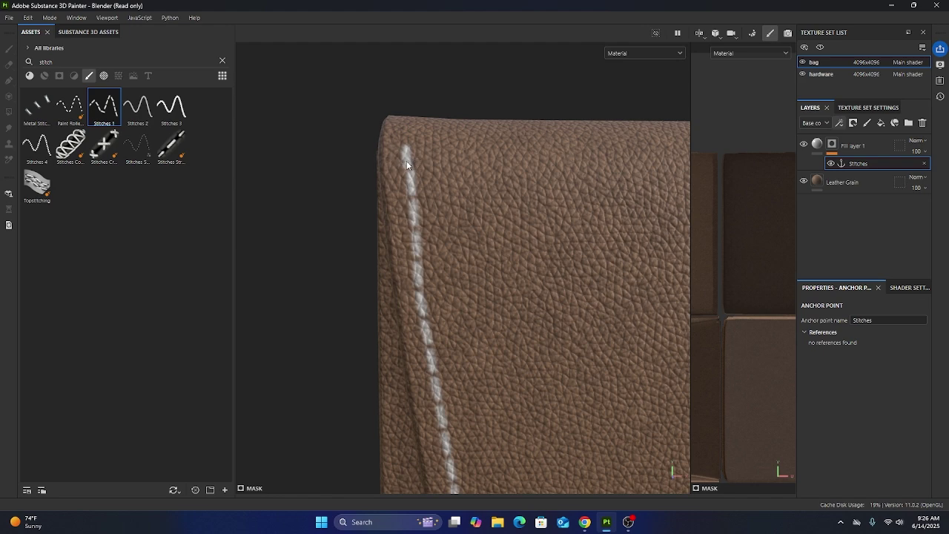
scroll(316, 228, "down", 3)
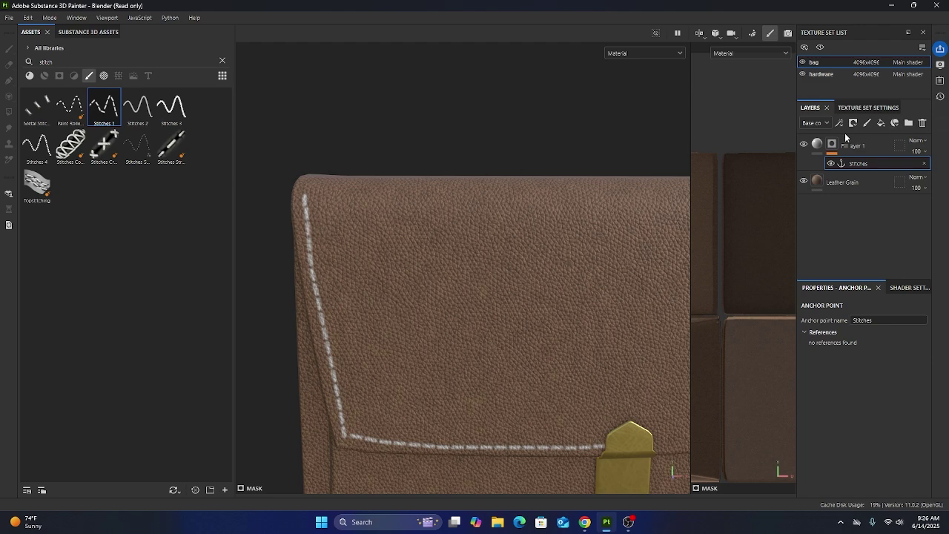
left_click(881, 123)
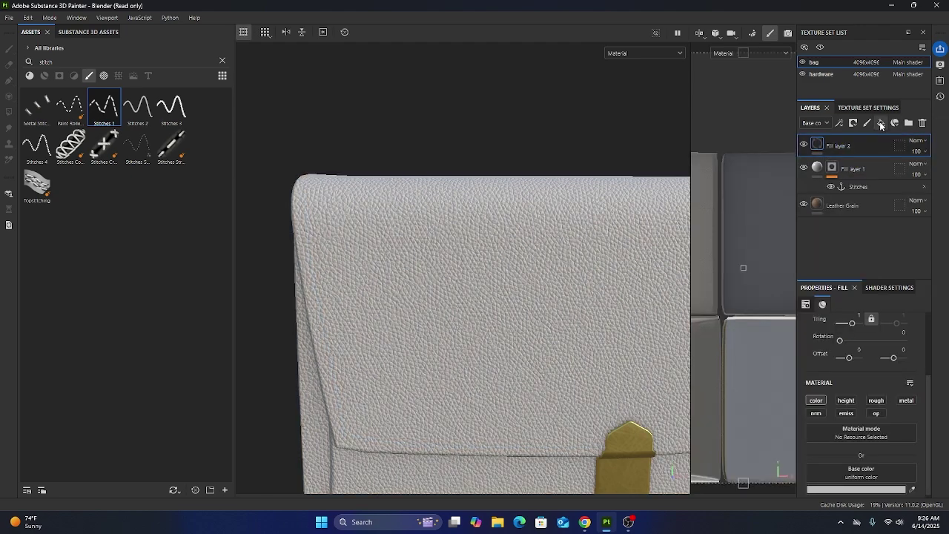
left_click(817, 401)
left_click(845, 404)
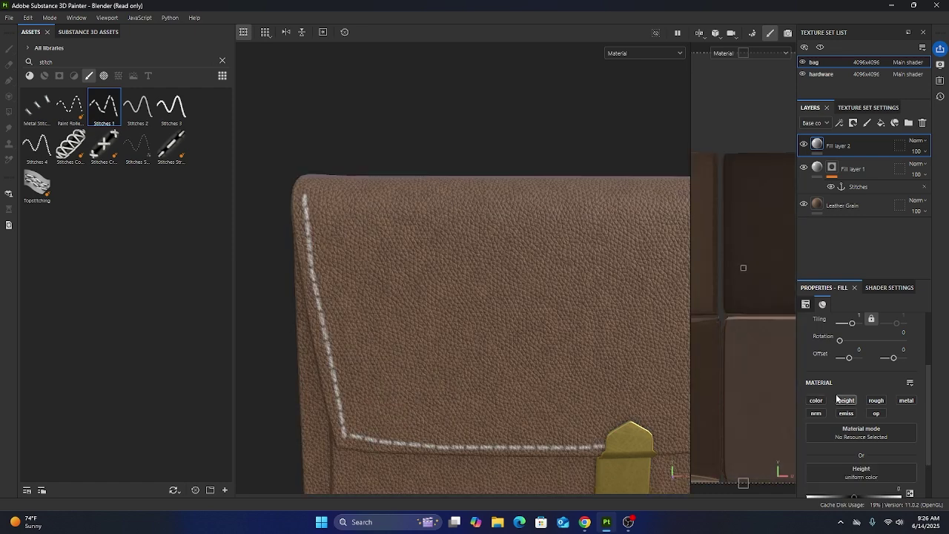
scroll(846, 412, "down", 1)
left_click_drag(852, 438, 913, 440)
- Add a black mask to the height fill layer and add a fill effect to that mask
left_click(853, 123)
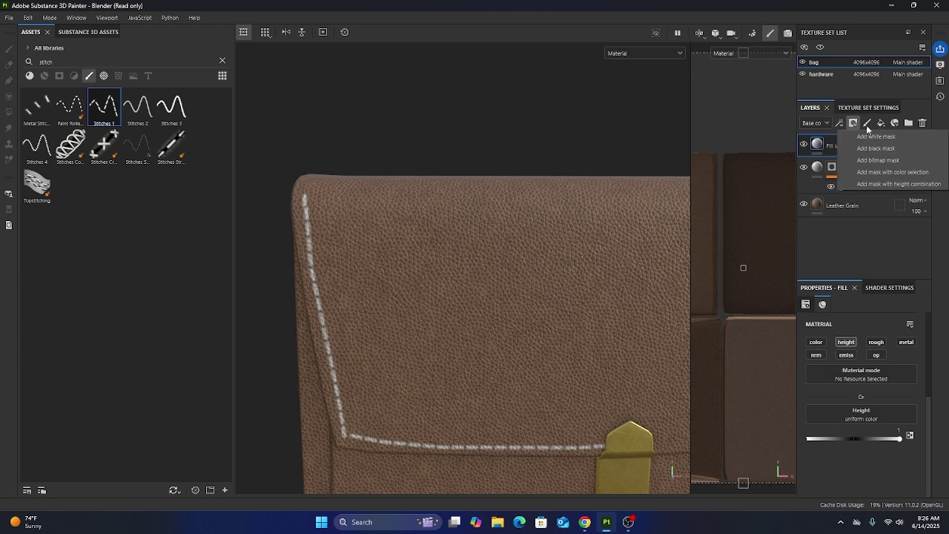
left_click(879, 150)
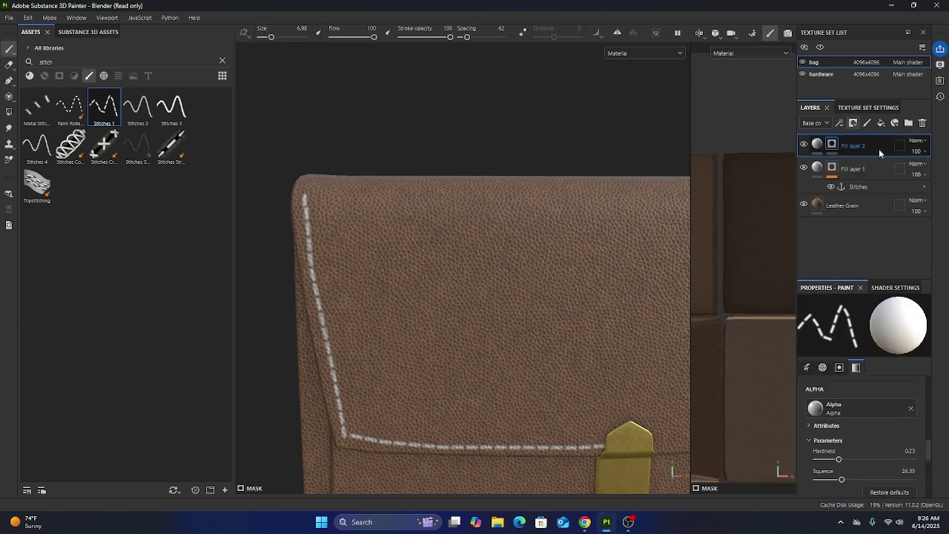
left_click(840, 123)
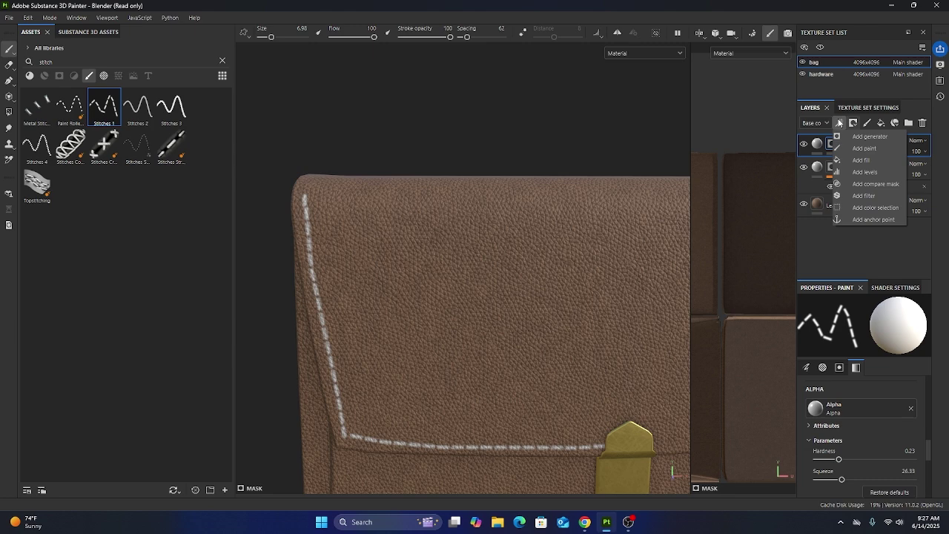
left_click(861, 161)
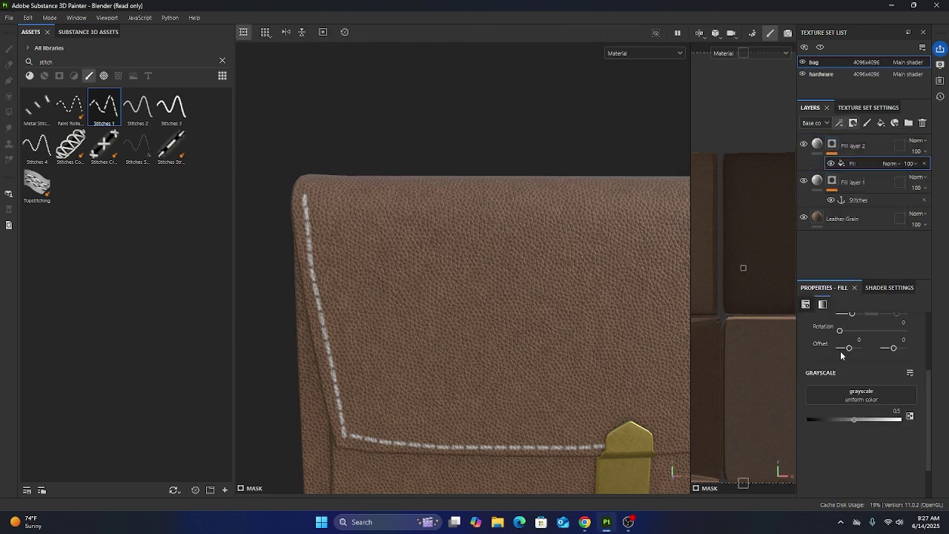
- Assign the Stitches anchor point as the grayscale source of the fill effect in the height layer's mask
left_click(849, 395)
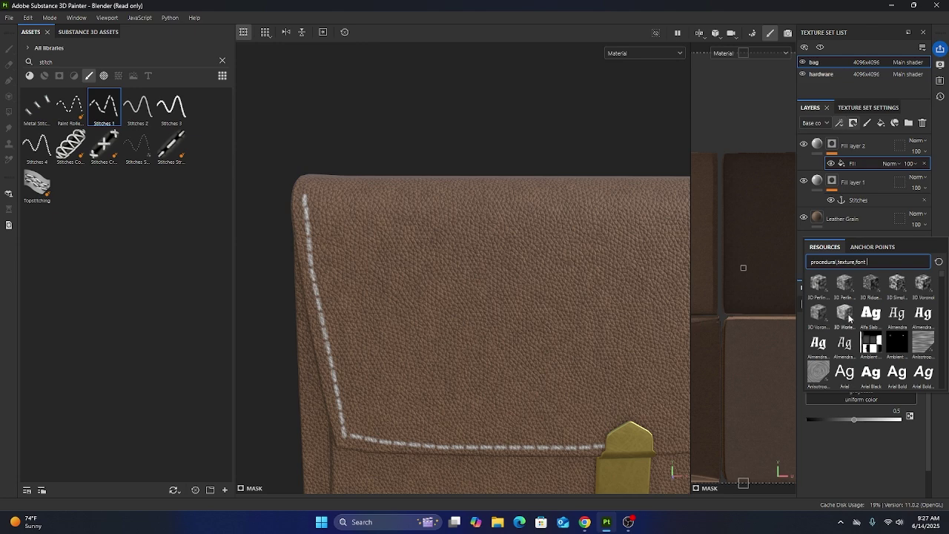
left_click(872, 248)
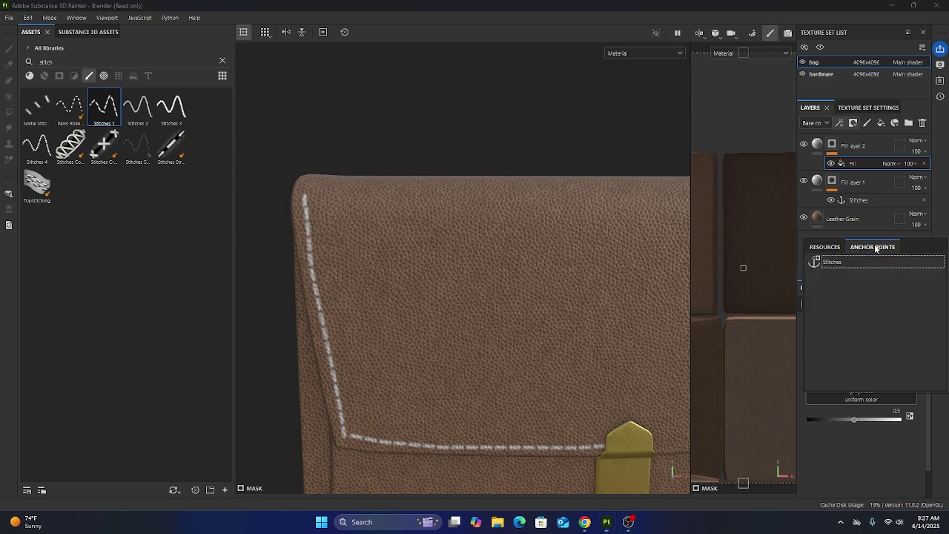
left_click(834, 261)
left_click_drag(475, 415, 333, 308, "alt")
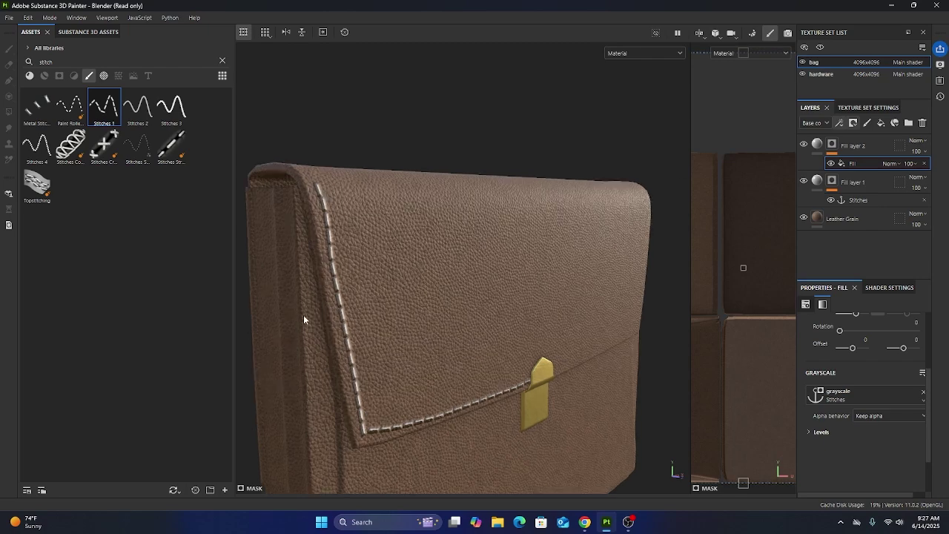
right_click_drag(307, 317, 460, 319, "alt")
left_click_drag(445, 333, 437, 324, "alt")
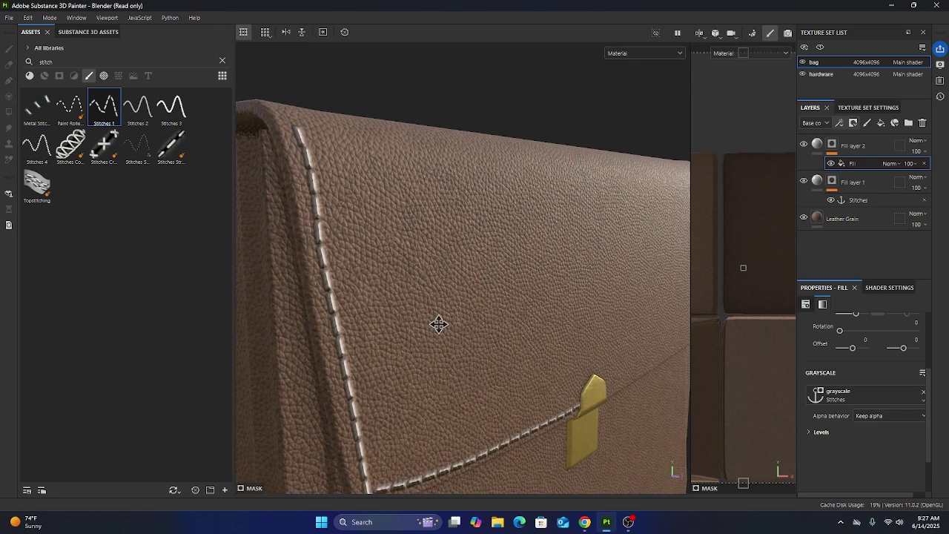
- Compare the masks of the stitch layer and the height layer, and return to the material view of the bag
left_click(832, 183)
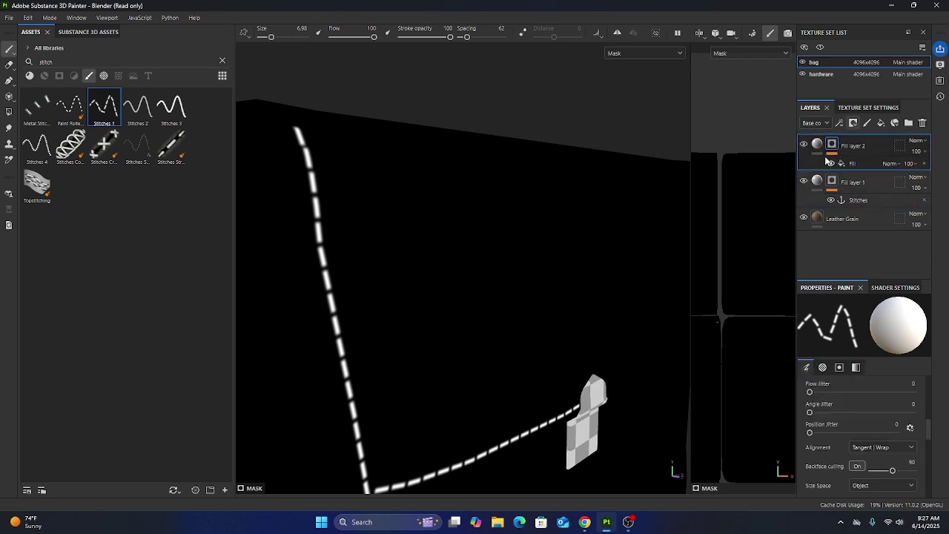
left_click(831, 146)
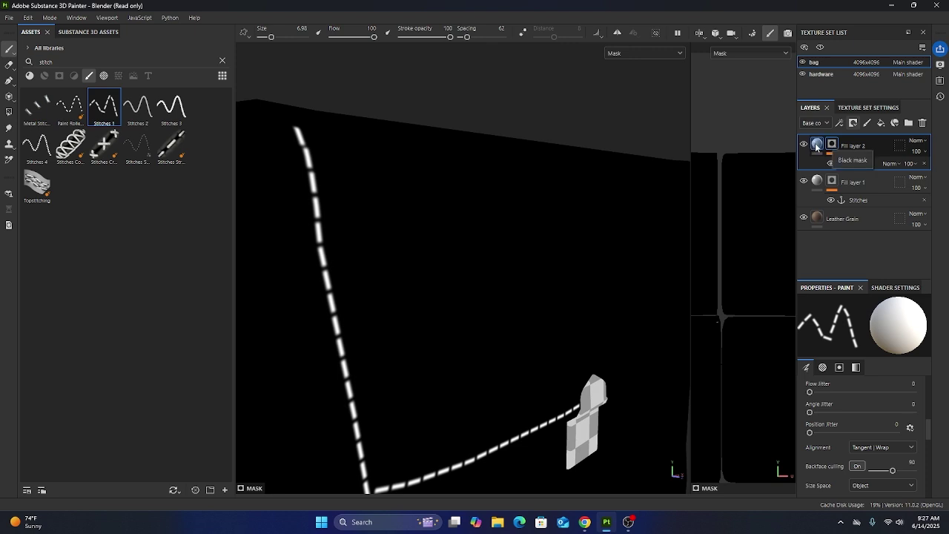
left_click(817, 145)
scroll(438, 314, "down", 2)
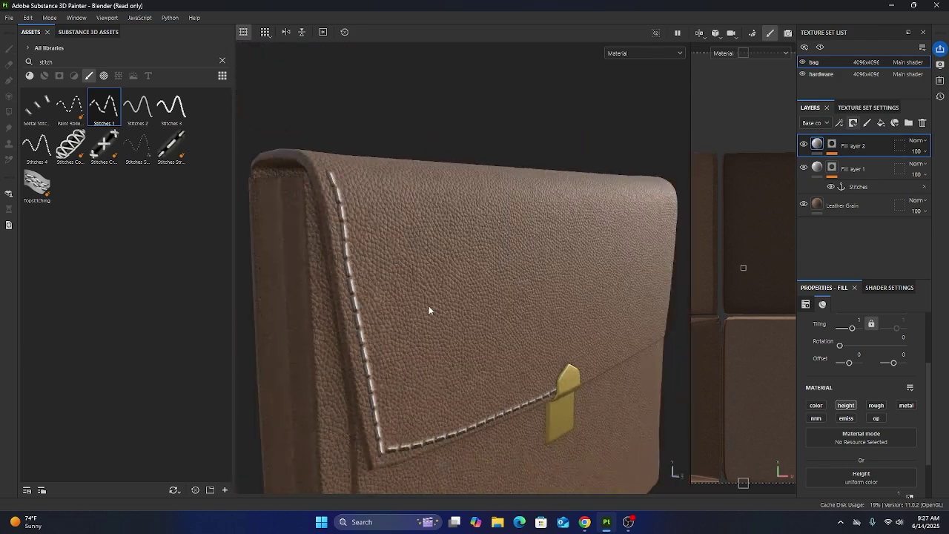
scroll(435, 356, "up", 2)
- Display the height layer's mask on its own and add a Highpass filter above its fill effect
left_click(832, 144)
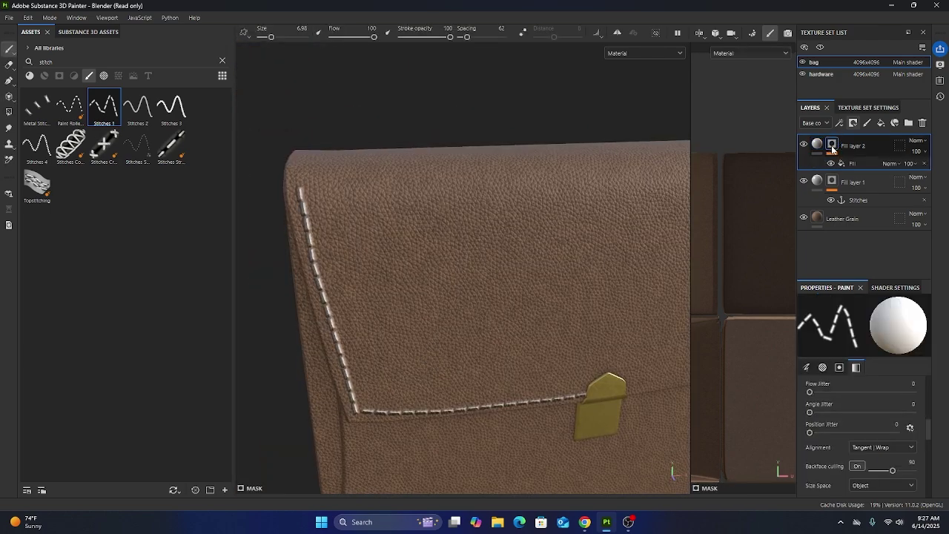
left_click(832, 144, "alt")
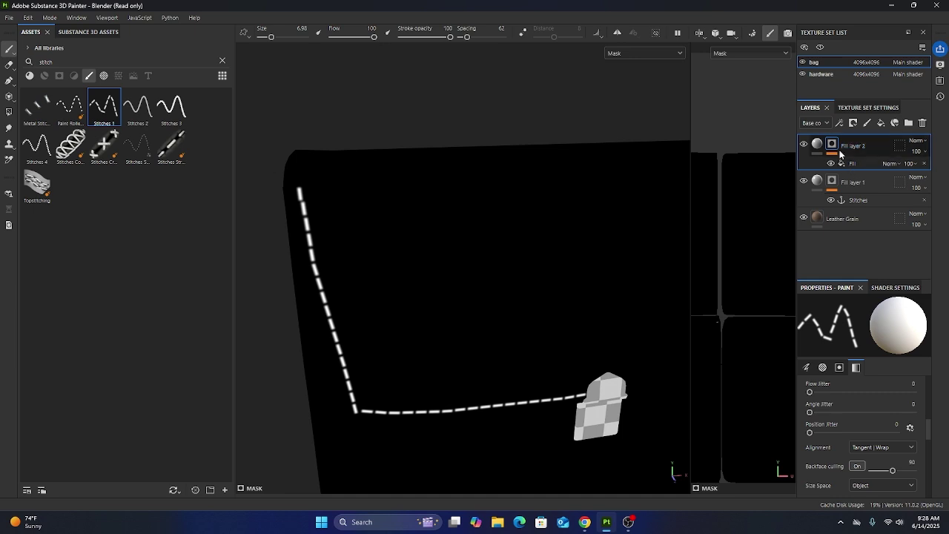
left_click(841, 122)
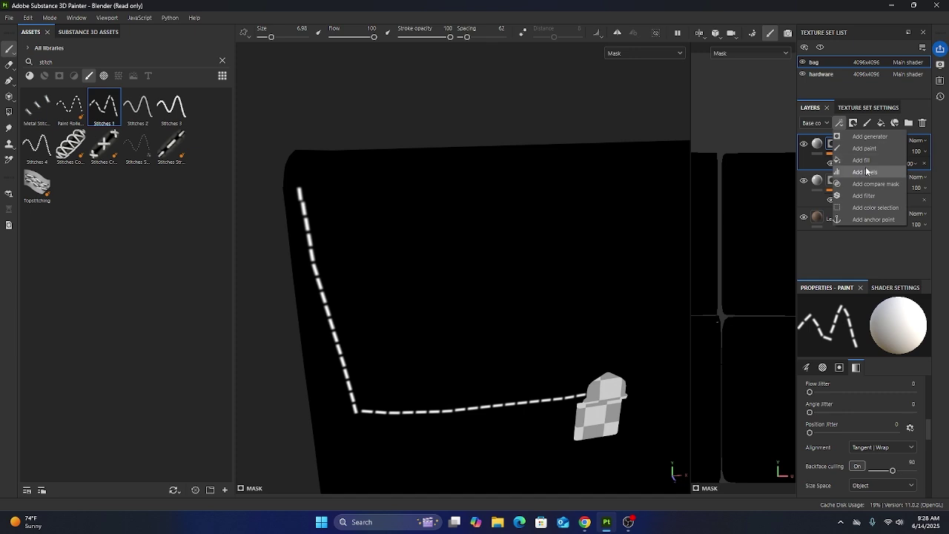
left_click(864, 195)
left_click(860, 329)
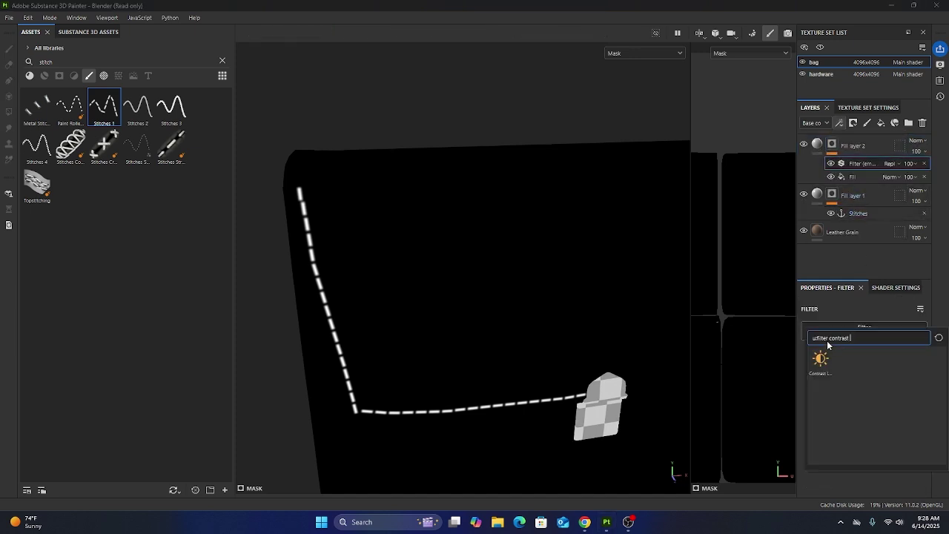
double_click(839, 339)
type("highpass")
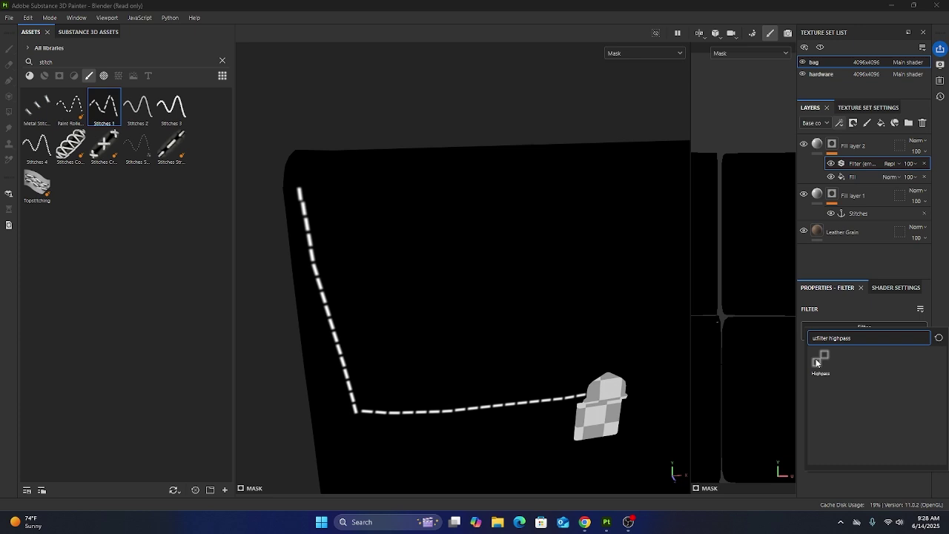
left_click(819, 362)
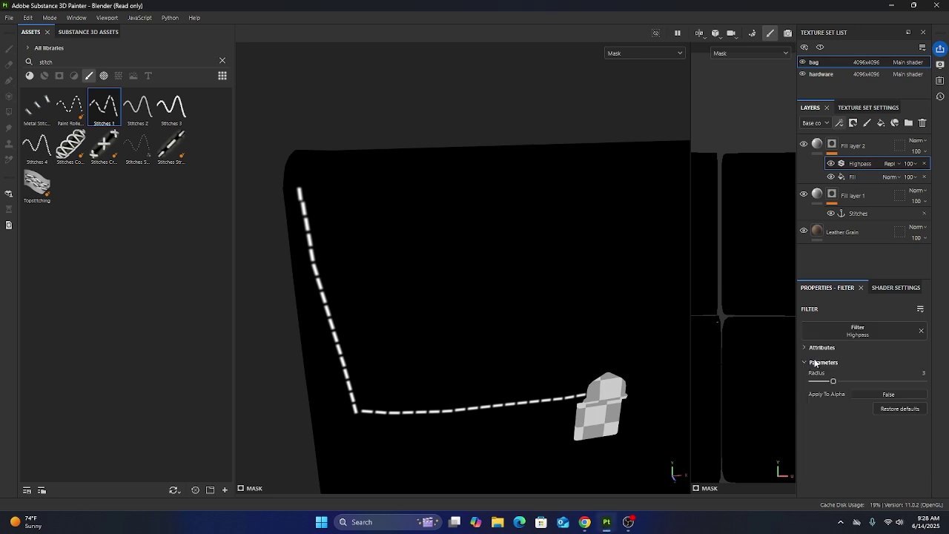
left_click_drag(563, 393, 383, 319, "alt")
scroll(379, 322, "up", 3)
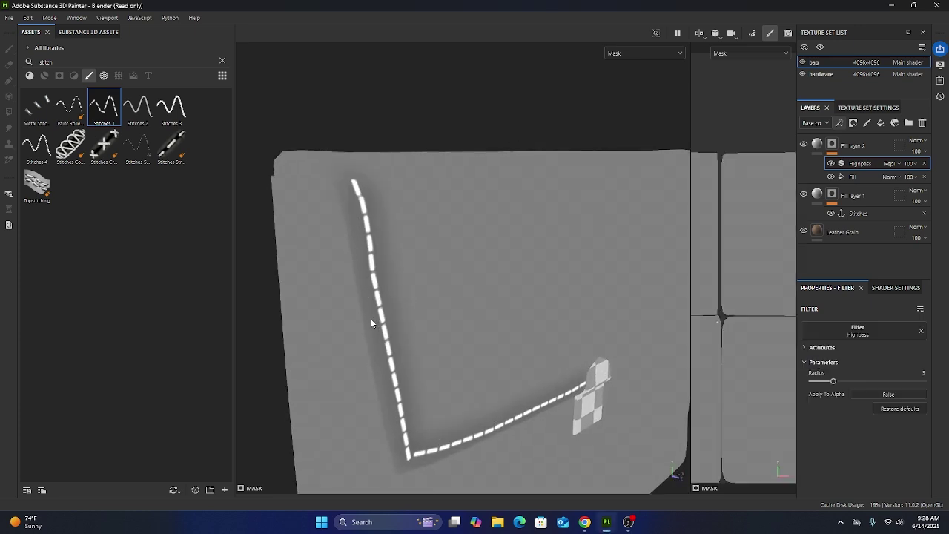
left_click_drag(462, 338, 388, 336, "alt")
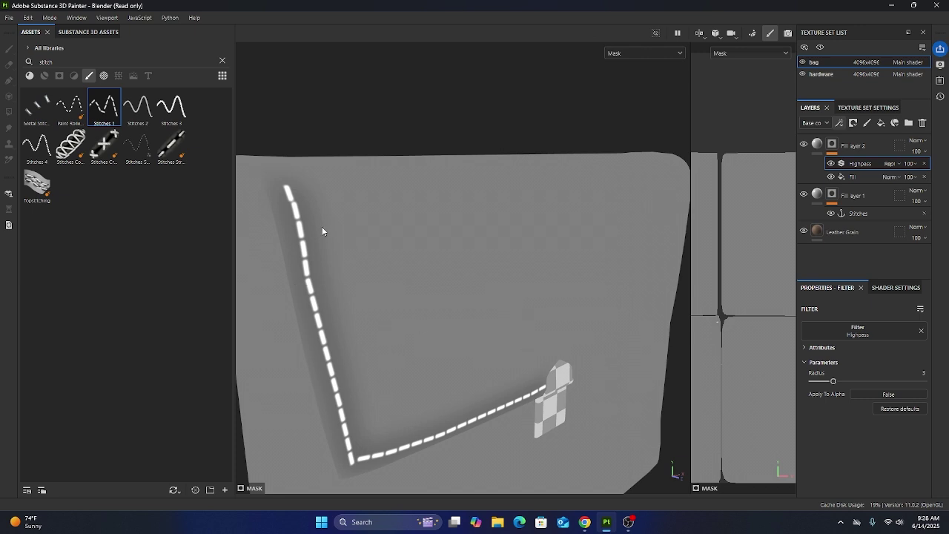
- Compare the height layer's filtered mask with the material view and examine the flap stitches up close and from afar
left_click(818, 143)
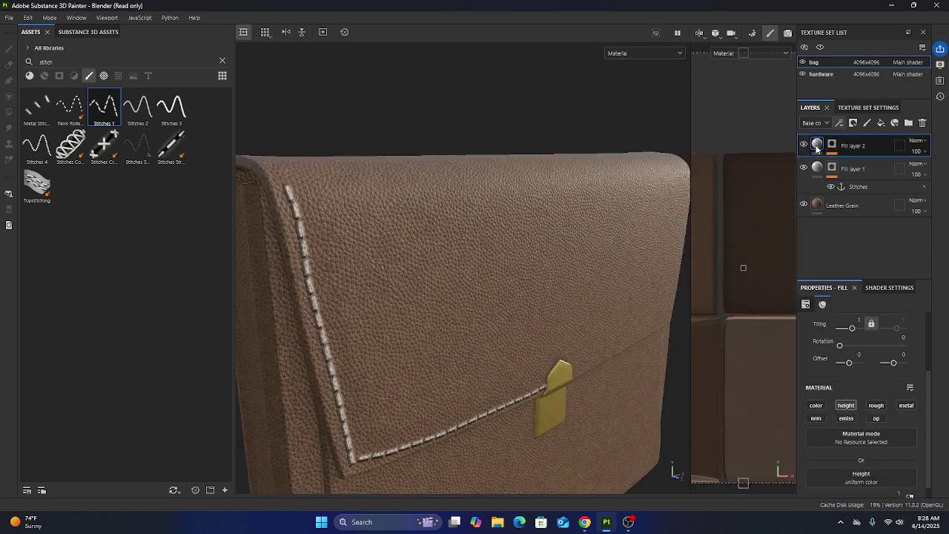
scroll(857, 486, "down", 1)
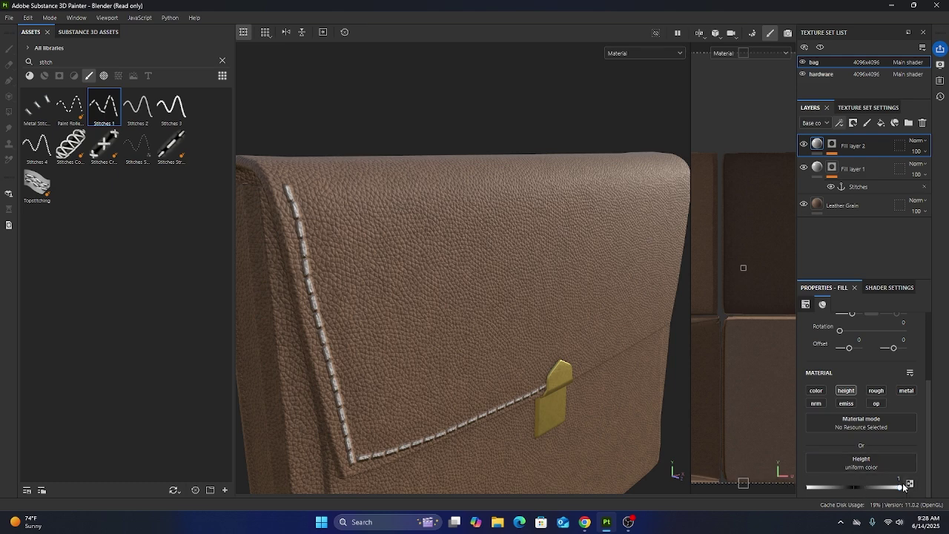
left_click(832, 144)
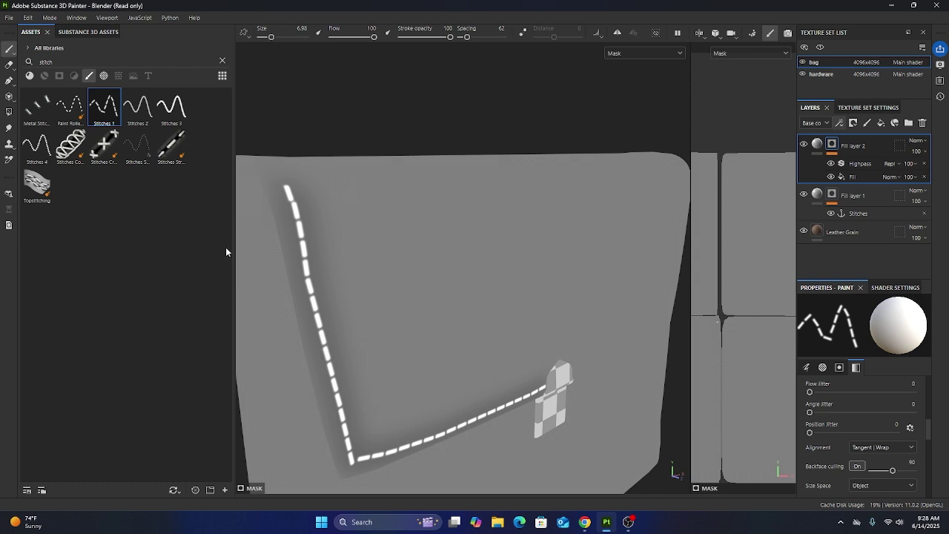
left_click(818, 145)
left_click_drag(413, 439, 310, 333, "alt")
scroll(321, 329, "up", 5)
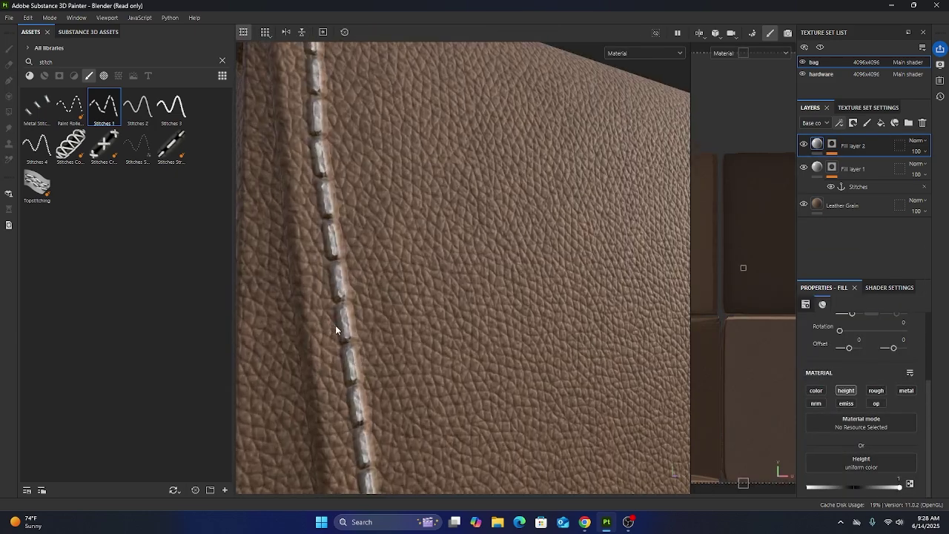
scroll(375, 362, "down", 5)
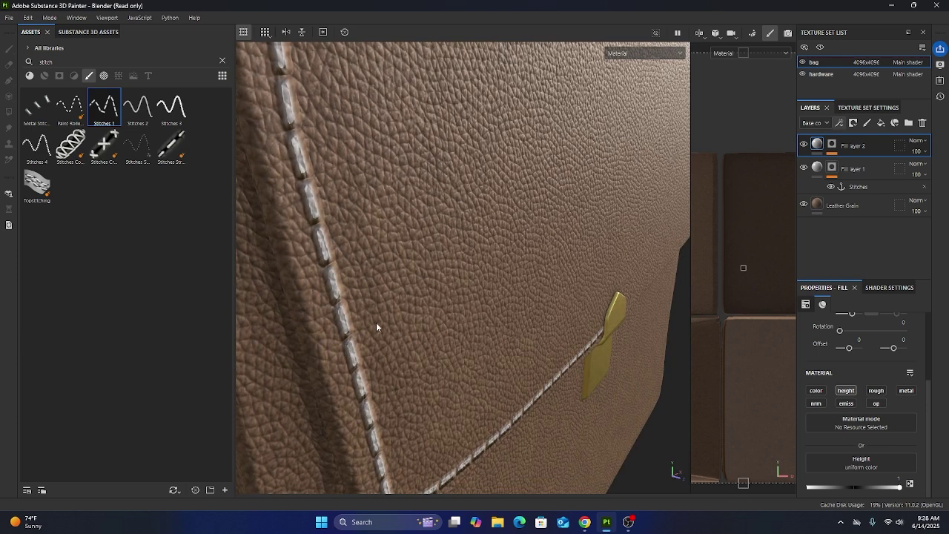
scroll(377, 329, "down", 3)
left_click_drag(382, 363, 334, 219, "alt")
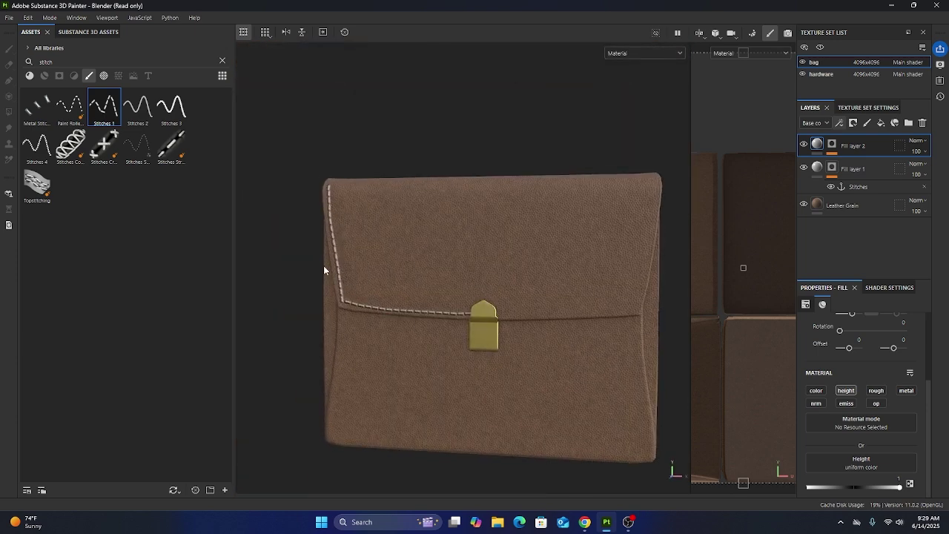
scroll(324, 270, "up", 3)
middle_click_drag(340, 269, 356, 284, "alt")
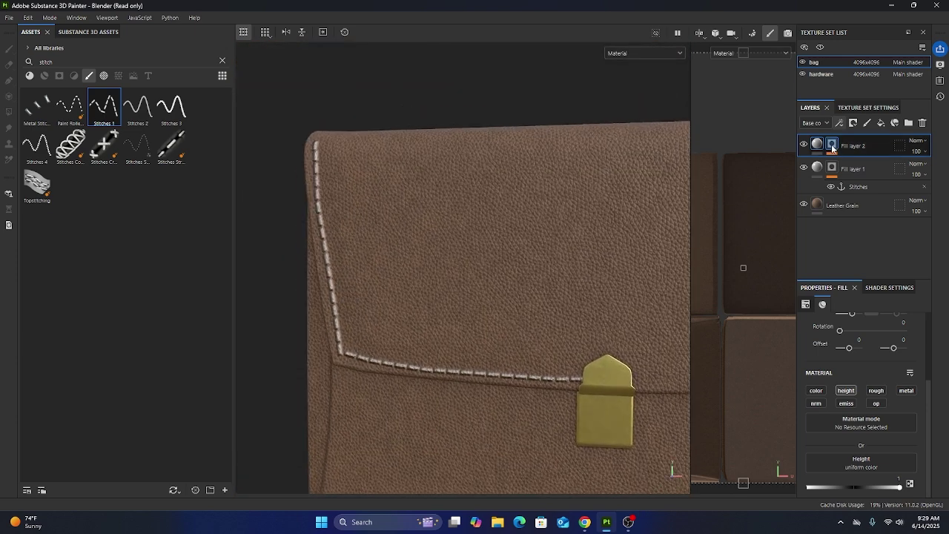
- Set the Highpass filter's radius to 0.64 in the height layer's mask and return to the material view
left_click(833, 146, "alt")
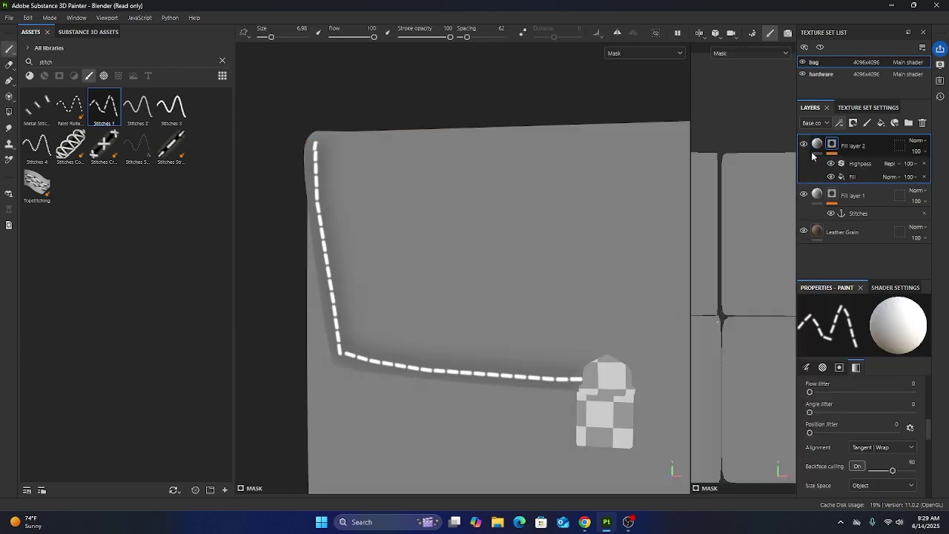
left_click_drag(356, 319, 404, 333, "alt")
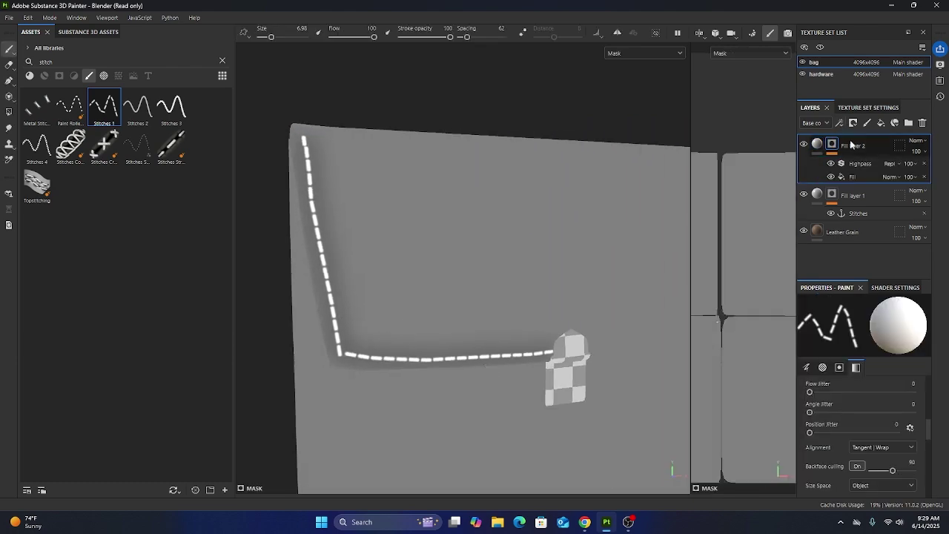
left_click(862, 164)
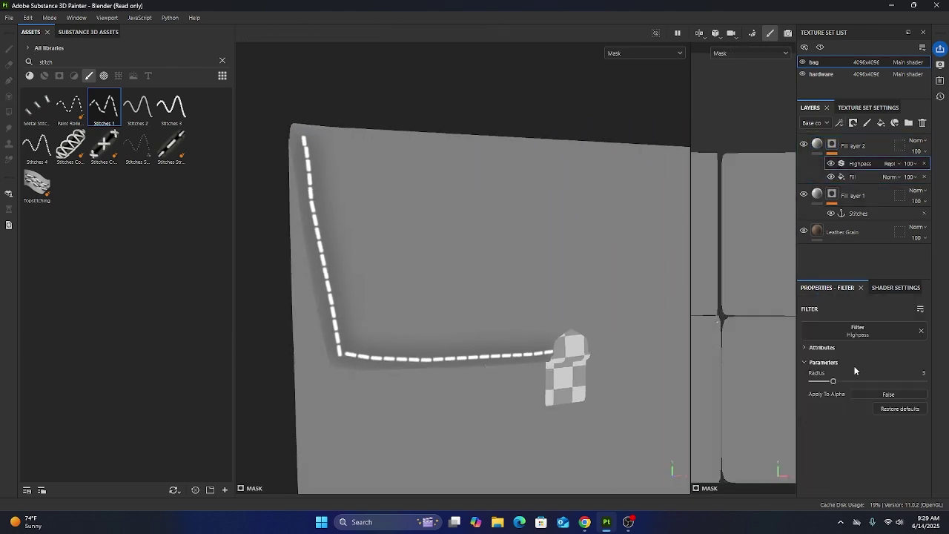
left_click_drag(834, 382, 816, 394)
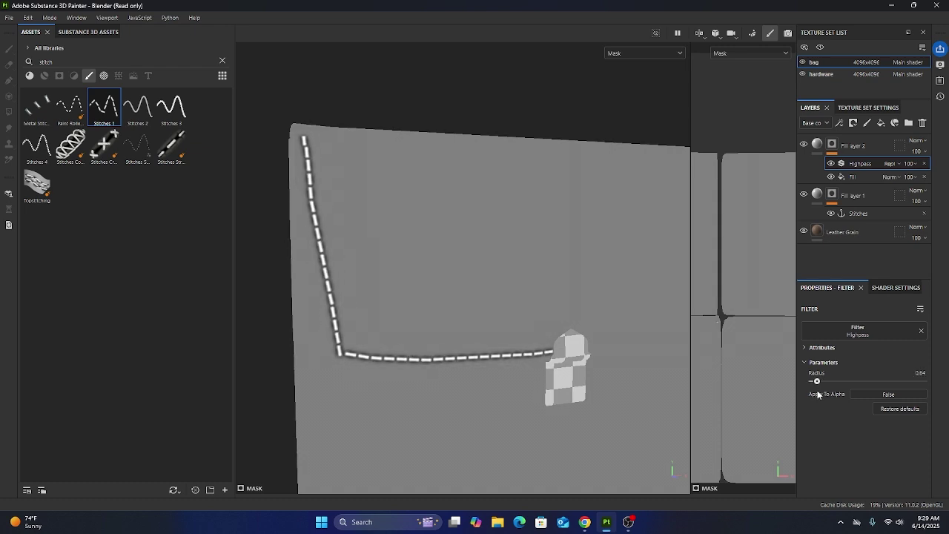
left_click(817, 145)
- Examine the depth of the stitches along the flap edge and corner from several angles and distances
scroll(326, 252, "down", 4)
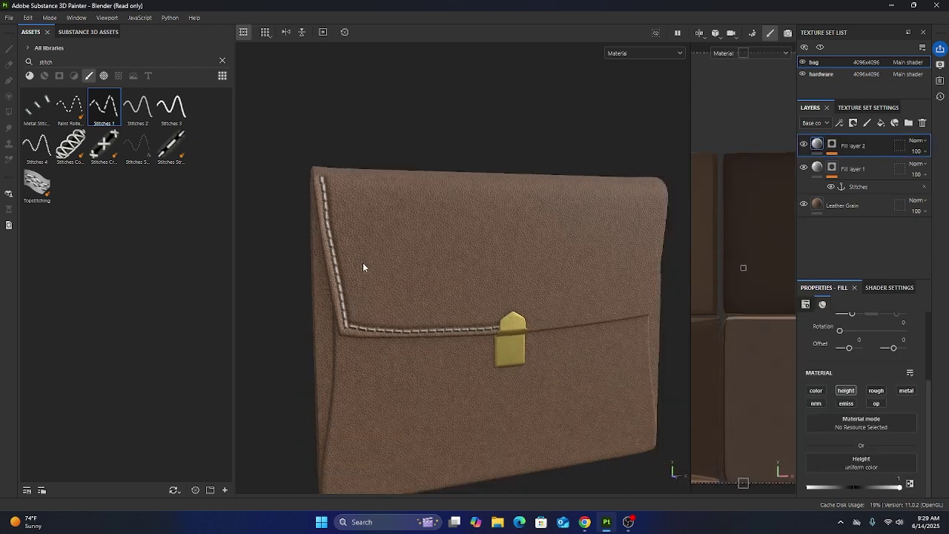
left_click_drag(445, 339, 333, 307, "alt")
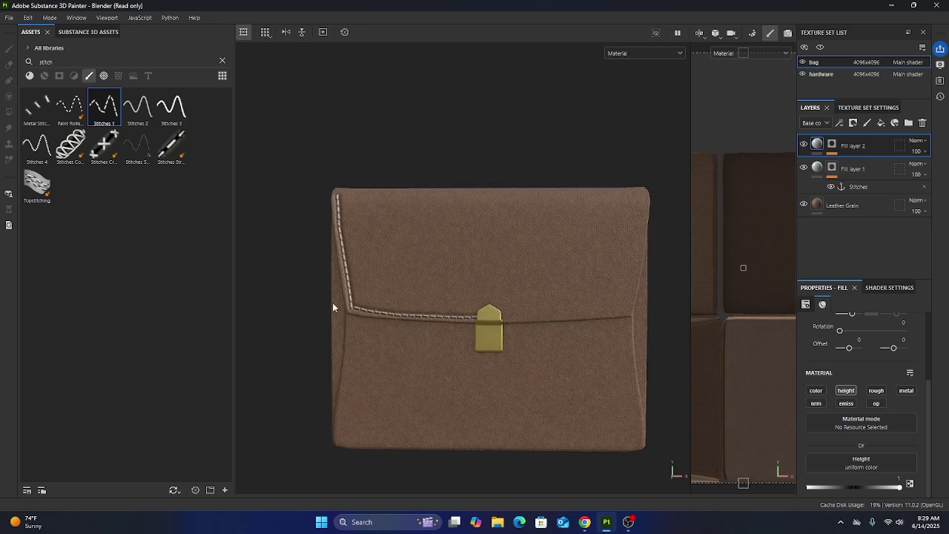
scroll(370, 311, "up", 5)
mouse_move(417, 354)
left_mouse_down("alt")
mouse_move(517, 356)
mouse_move(507, 365)
mouse_move(426, 356)
left_mouse_up("alt")
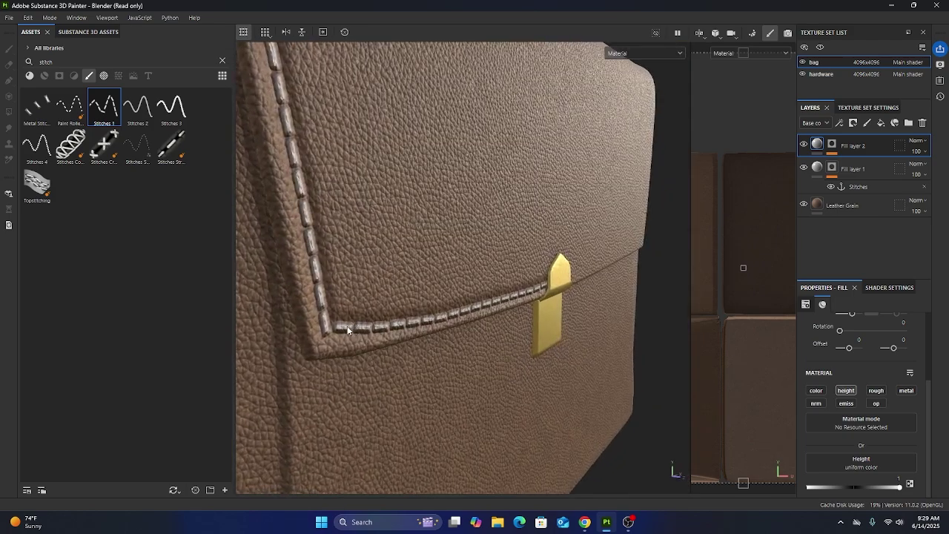
left_click_drag(375, 335, 302, 283, "alt")
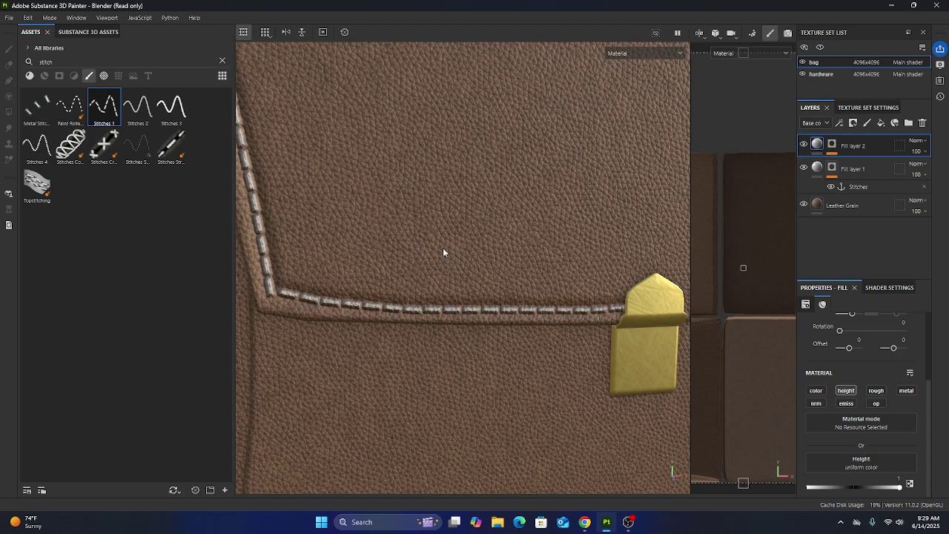
scroll(451, 236, "up", 3)
scroll(451, 237, "down", 2)
scroll(451, 237, "down", 5)
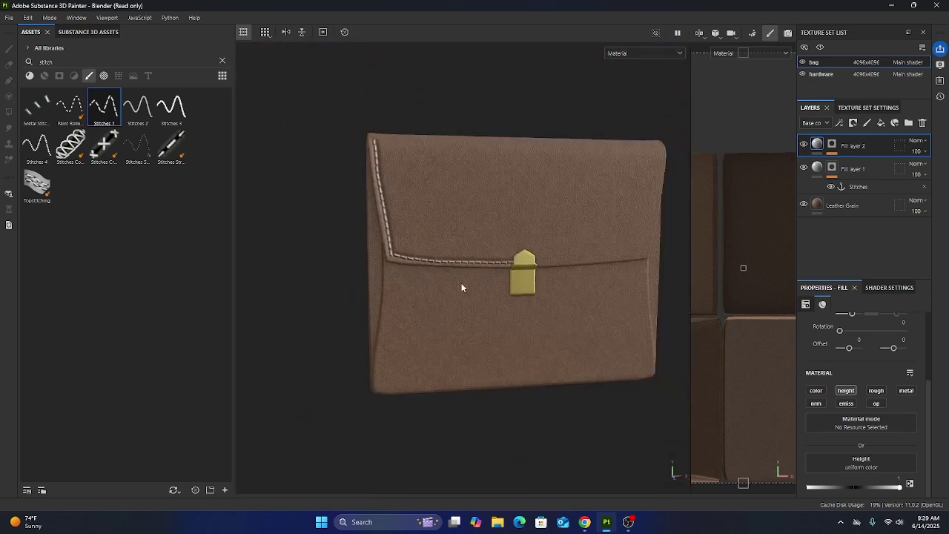
scroll(429, 225, "up", 5)
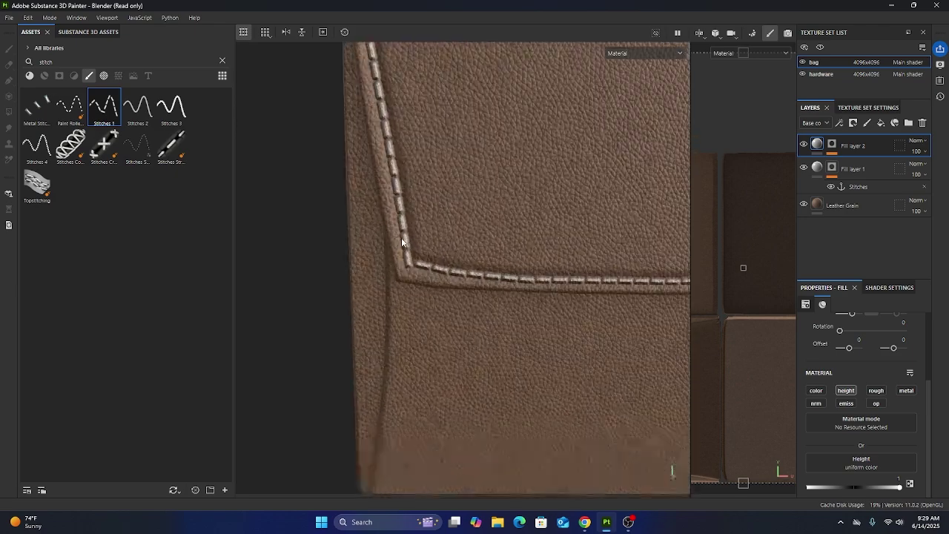
middle_click_drag(487, 236, 447, 287)
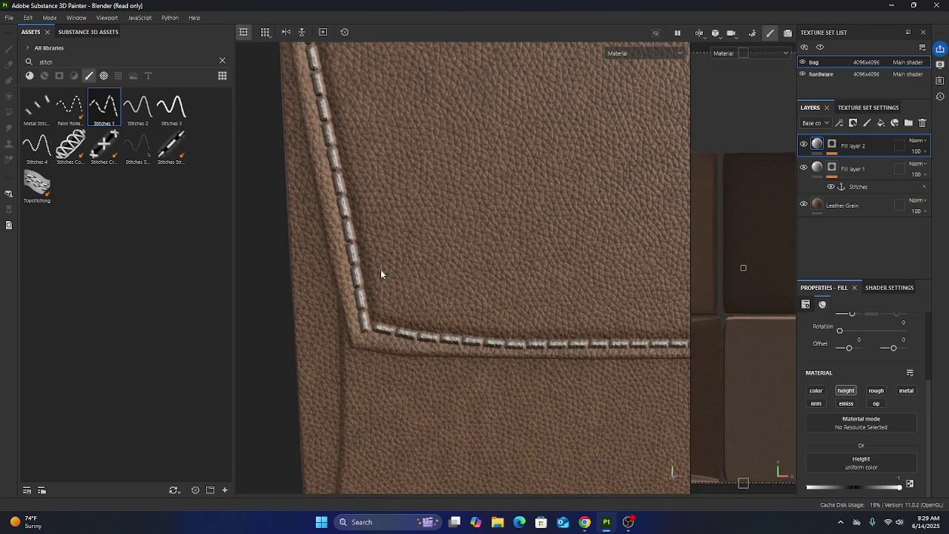
scroll(401, 271, "down", 5)
scroll(385, 260, "up", 5)
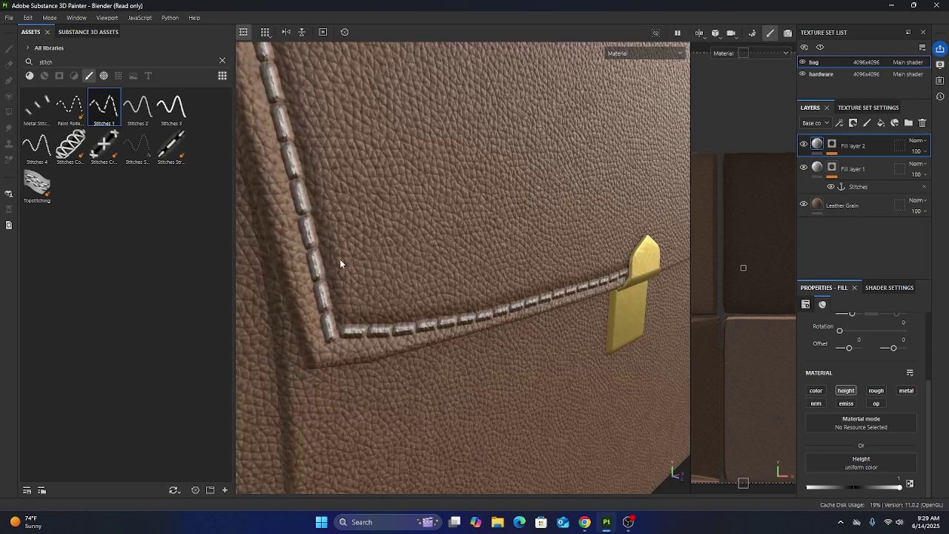
left_click_drag(340, 263, 300, 248, "alt")
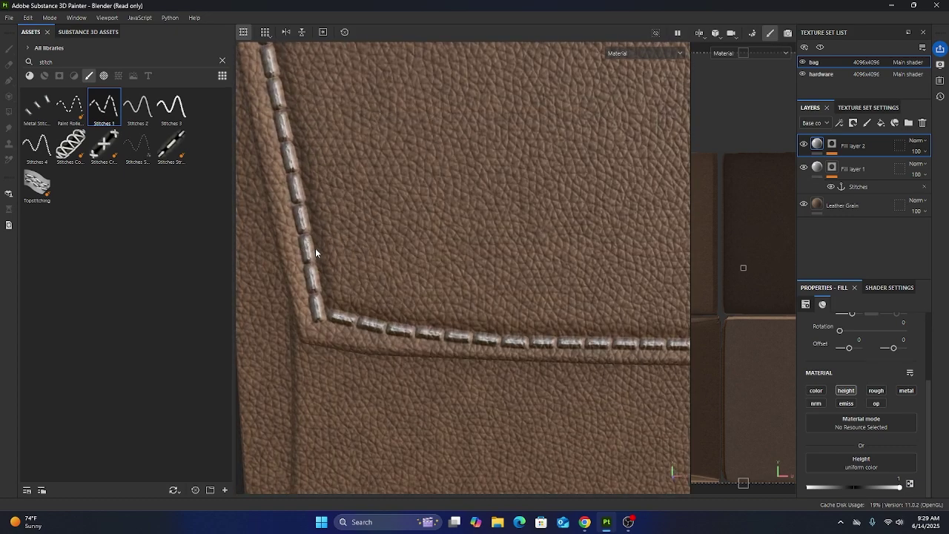
- Move the Leather Grain layer above the stitch colour layer, Fill layer 1, and add a white mask to it
scroll(408, 225, "down", 5)
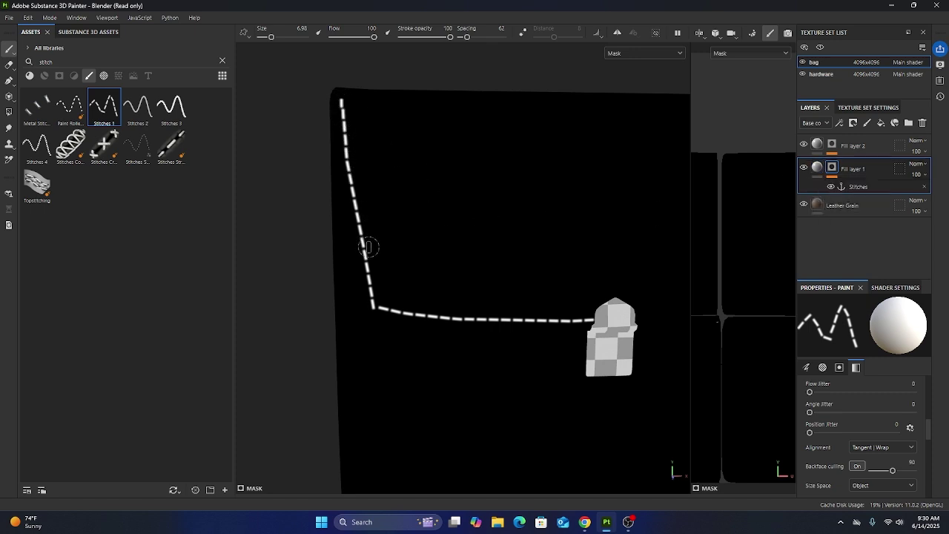
left_click(815, 205)
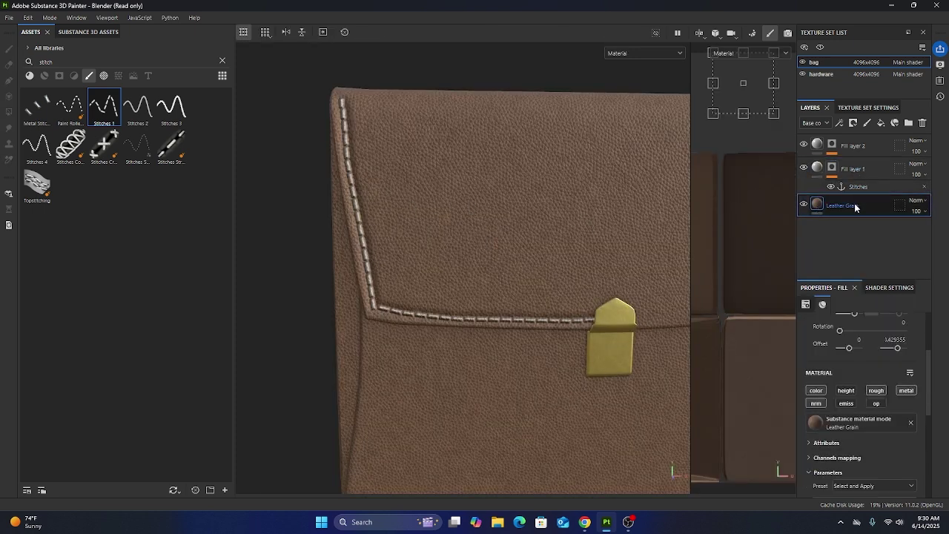
left_click_drag(864, 208, 865, 163)
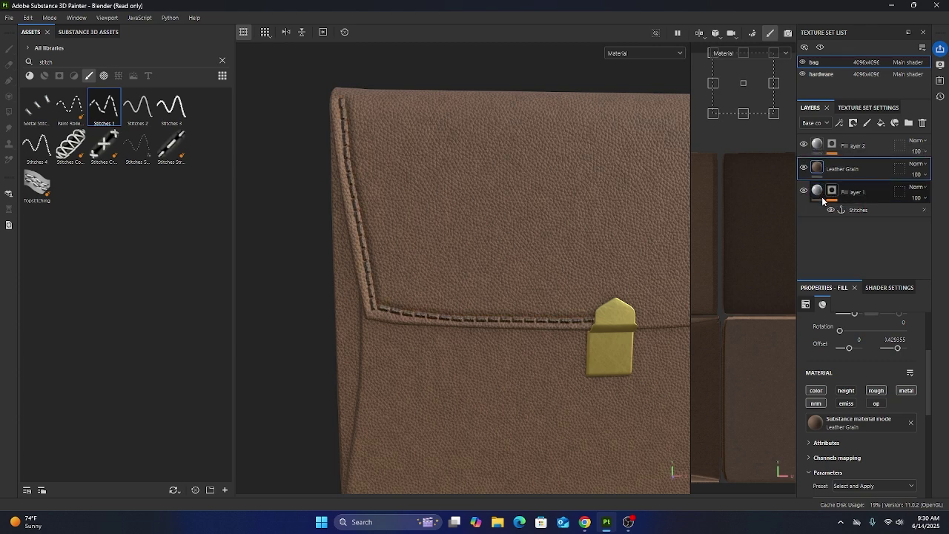
left_click(853, 123)
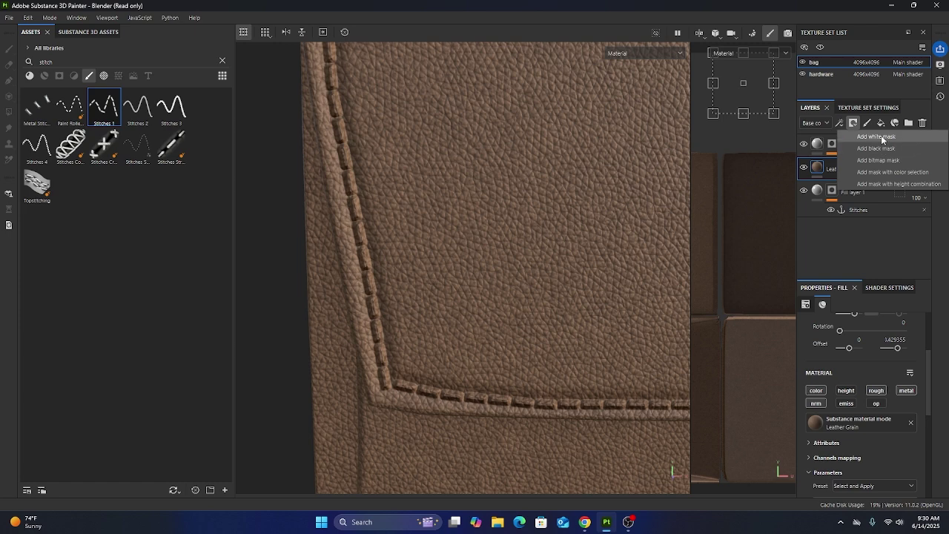
left_click(882, 140)
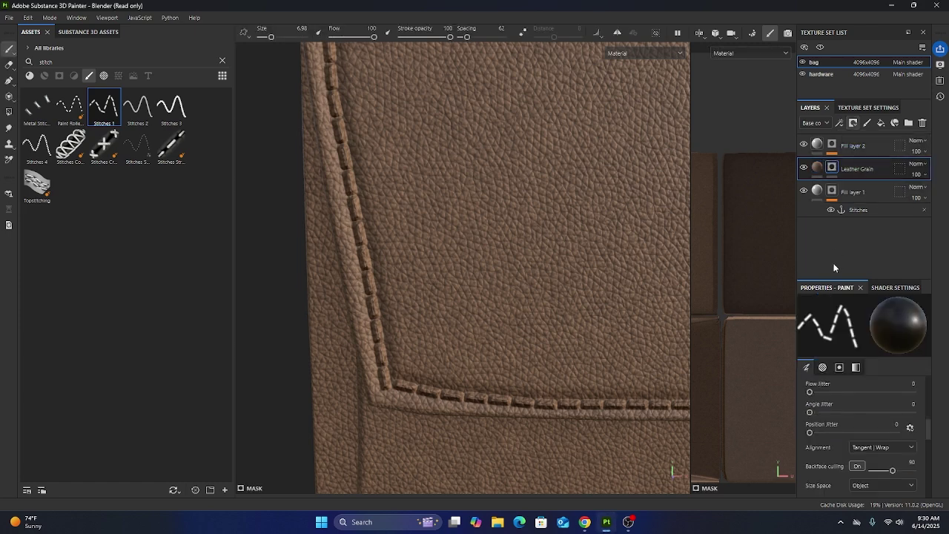
- Add a fill effect to the Leather Grain layer's mask and use the Stitches anchor point as its grayscale source
left_click(840, 123)
left_click(859, 169)
left_click(872, 416)
left_click(859, 281)
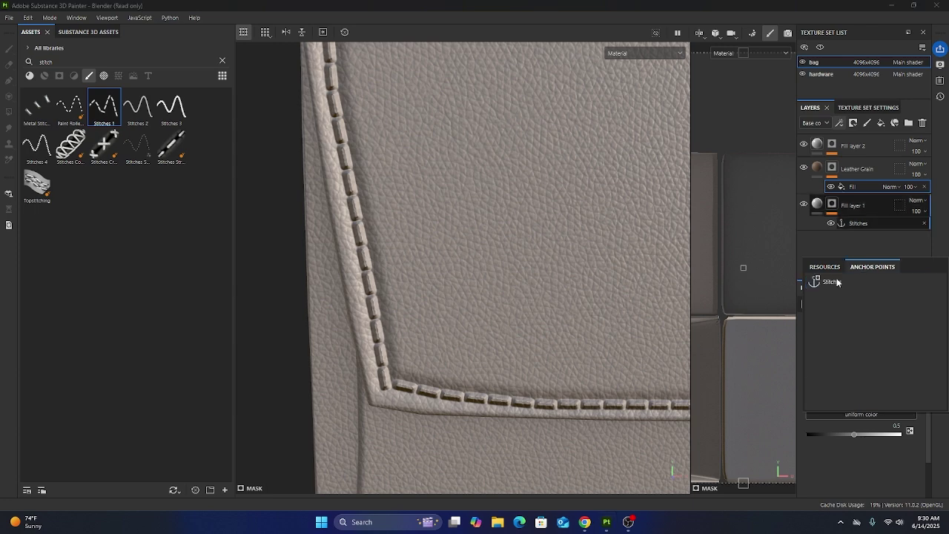
left_click(838, 282)
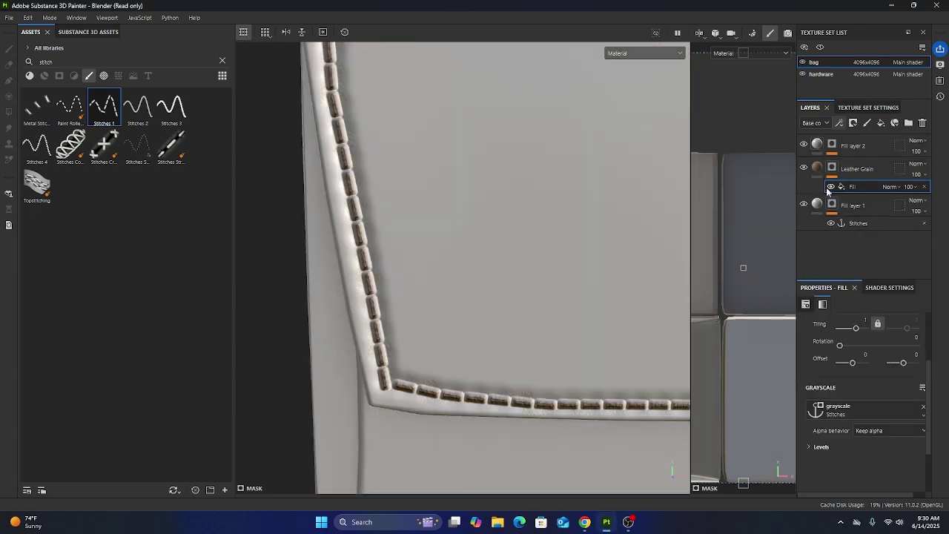
- Add a Levels effect above the fill in the Leather Grain mask and invert it
scroll(420, 349, "up", 2)
scroll(419, 348, "down", 4)
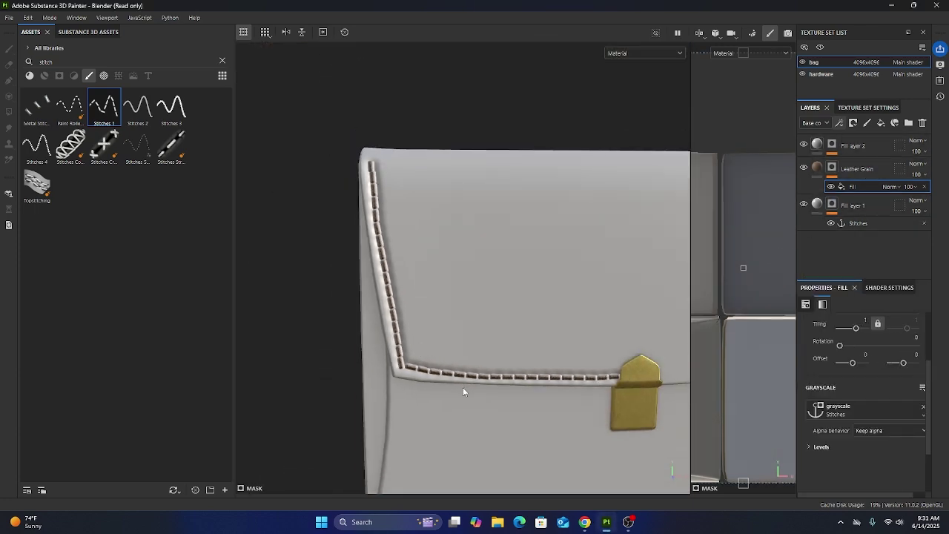
left_click_drag(463, 387, 402, 383, "alt")
scroll(374, 350, "down", 1)
scroll(374, 350, "up", 6)
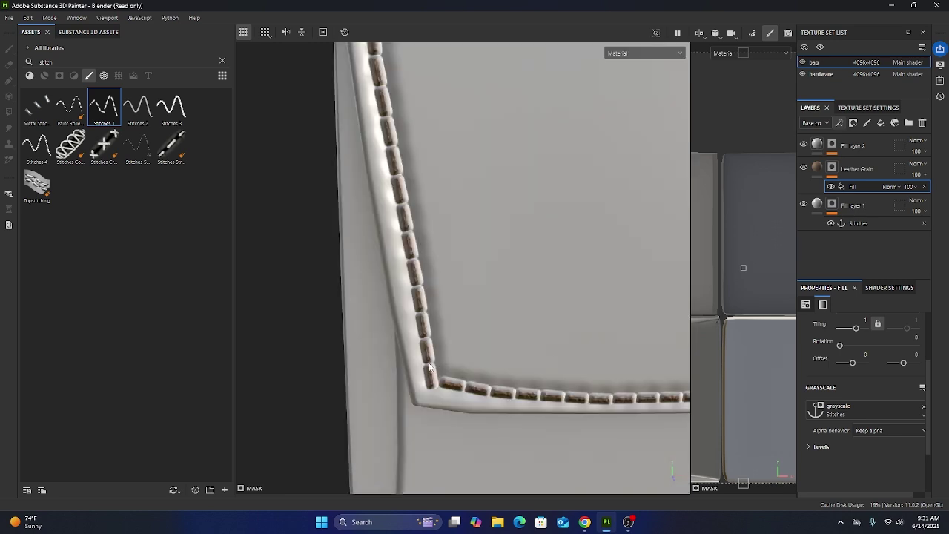
left_click(840, 123)
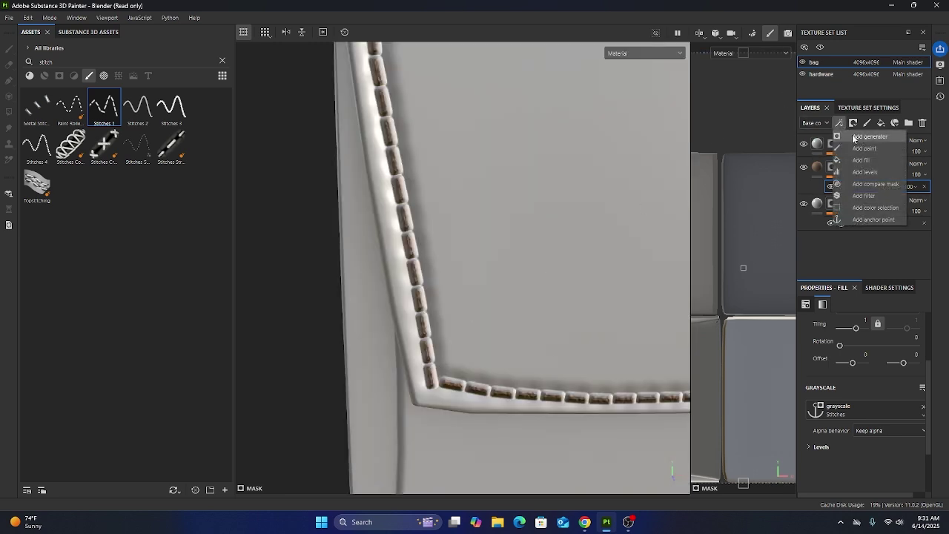
left_click(865, 172)
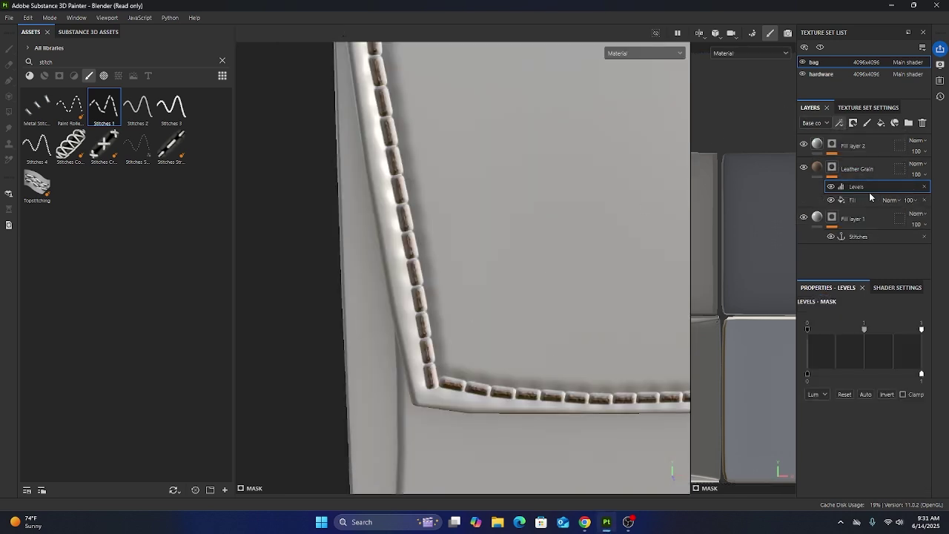
left_click(886, 394)
- Examine how the stitches sit in the leather along the flap edge, up close and from afar
scroll(492, 397, "down", 5)
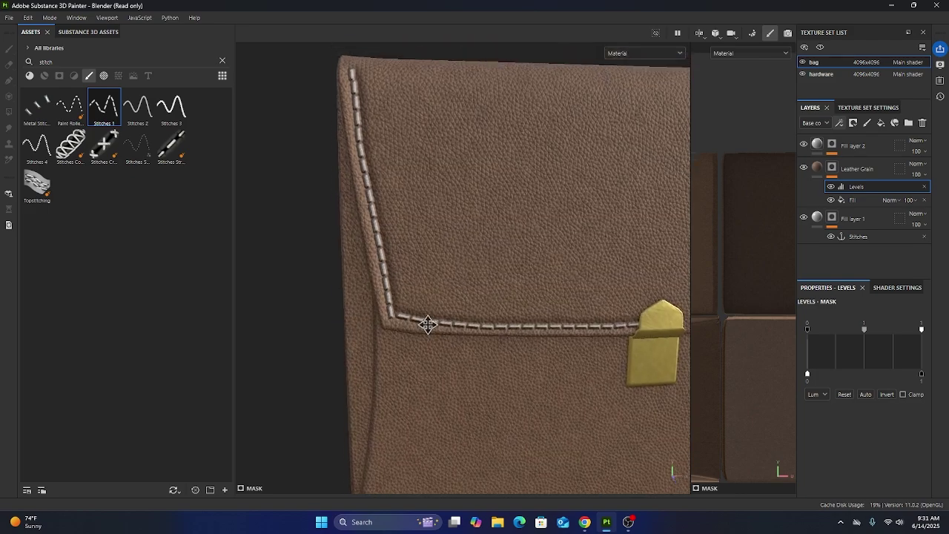
scroll(382, 327, "up", 5)
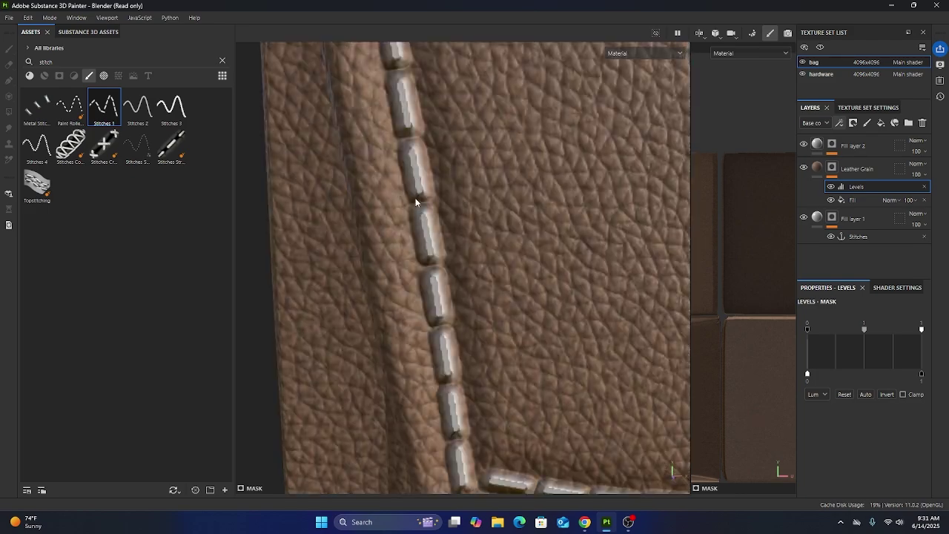
scroll(416, 201, "down", 5)
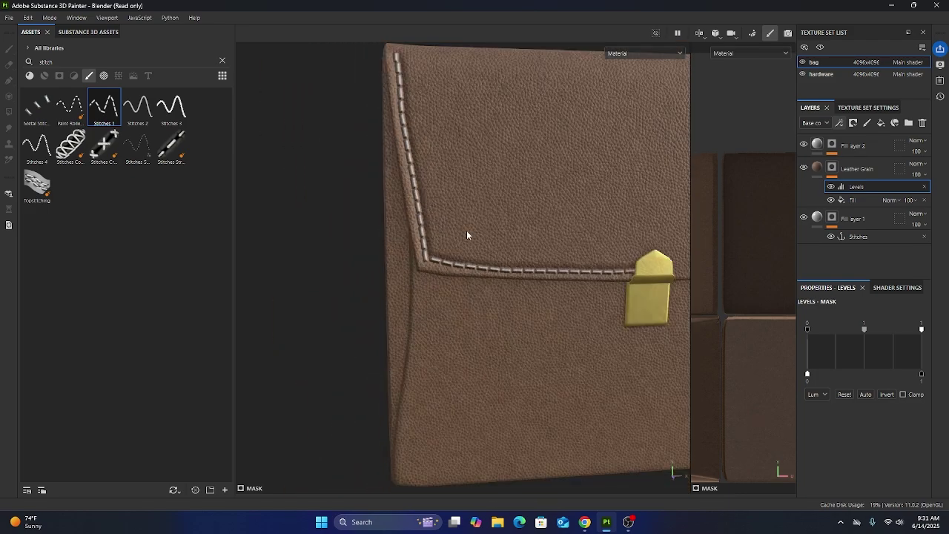
scroll(467, 236, "down", 3)
scroll(468, 239, "up", 4)
middle_click_drag(470, 241, 441, 273)
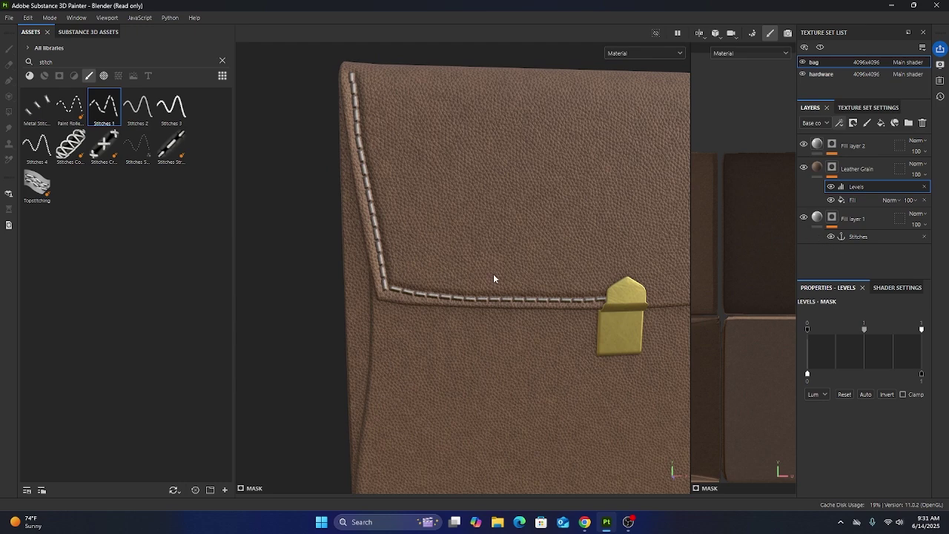
scroll(459, 271, "up", 2)
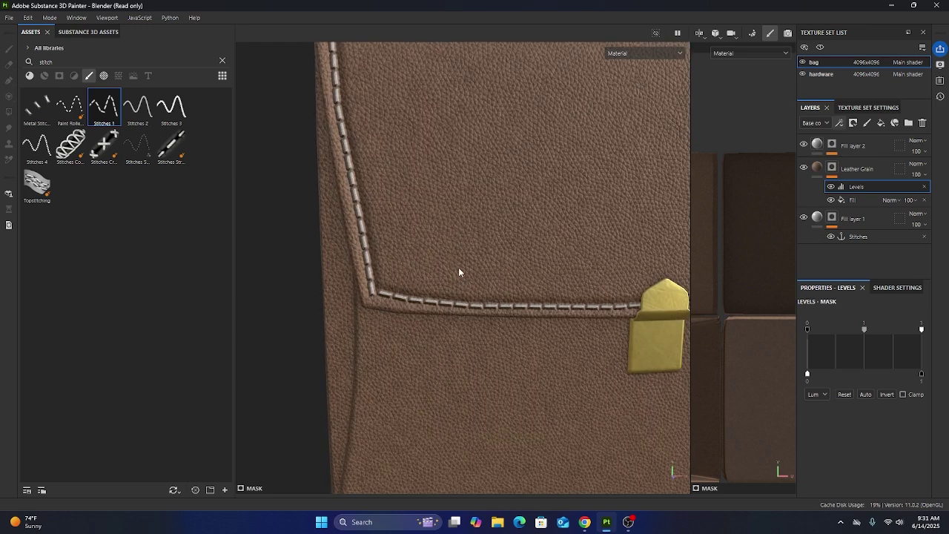
scroll(460, 272, "down", 2)
- Set the base color of Fill layer 1, which colours the stitches, to the orange-brown 9E5D0E
left_click(819, 217)
scroll(853, 445, "down", 1)
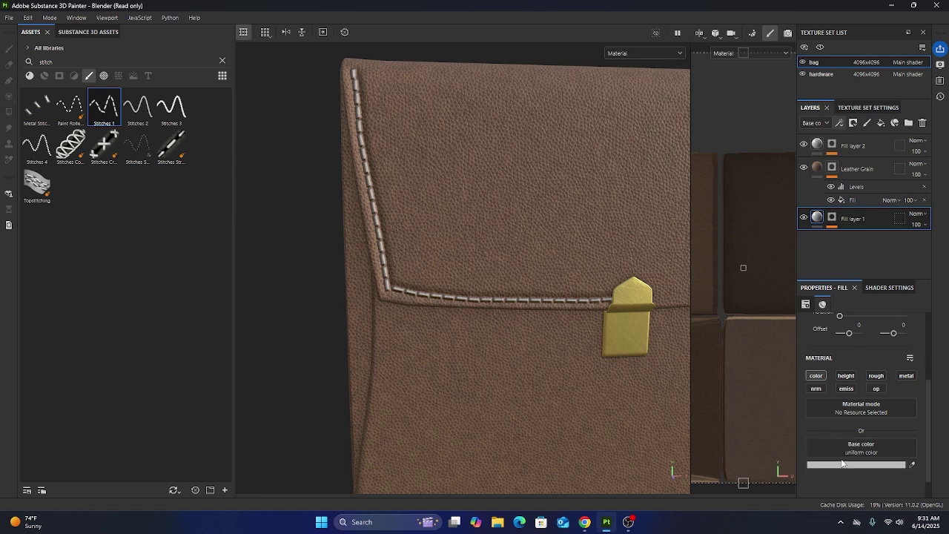
left_click(849, 464)
left_click_drag(756, 395, 745, 415)
left_click_drag(834, 454, 835, 447)
left_click(819, 387)
left_click(816, 388)
- Inspect the orange-brown stitches around the flap corner from several distances and close the colour picker
scroll(427, 290, "up", 6)
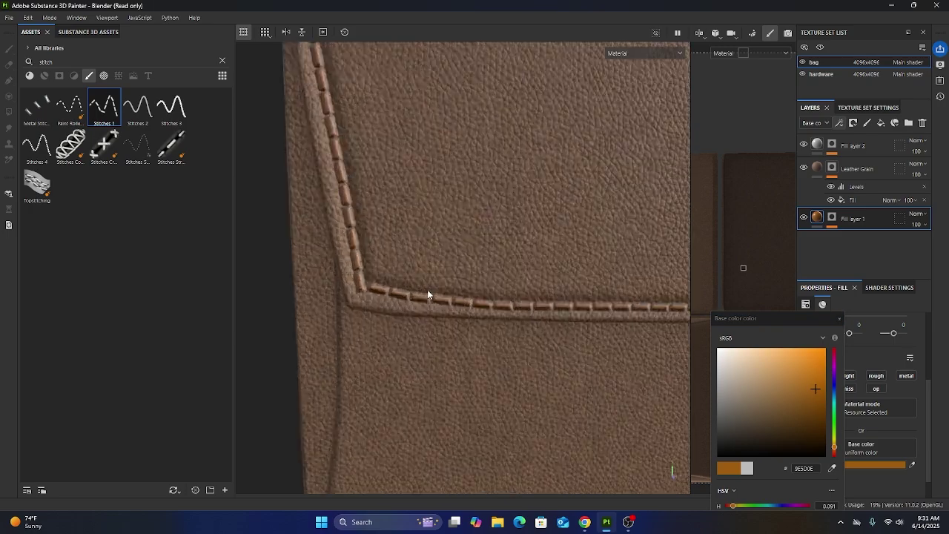
left_click_drag(429, 295, 366, 295, "alt")
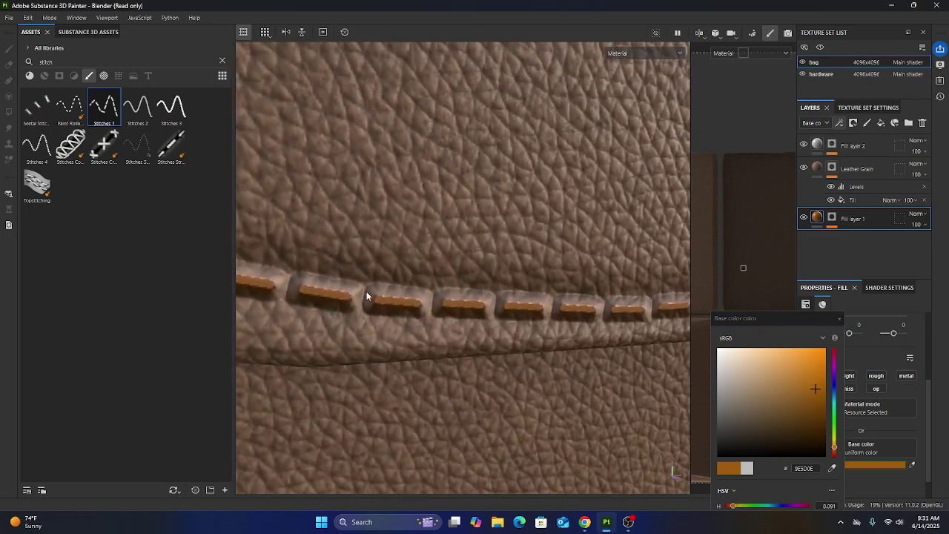
scroll(374, 287, "down", 5)
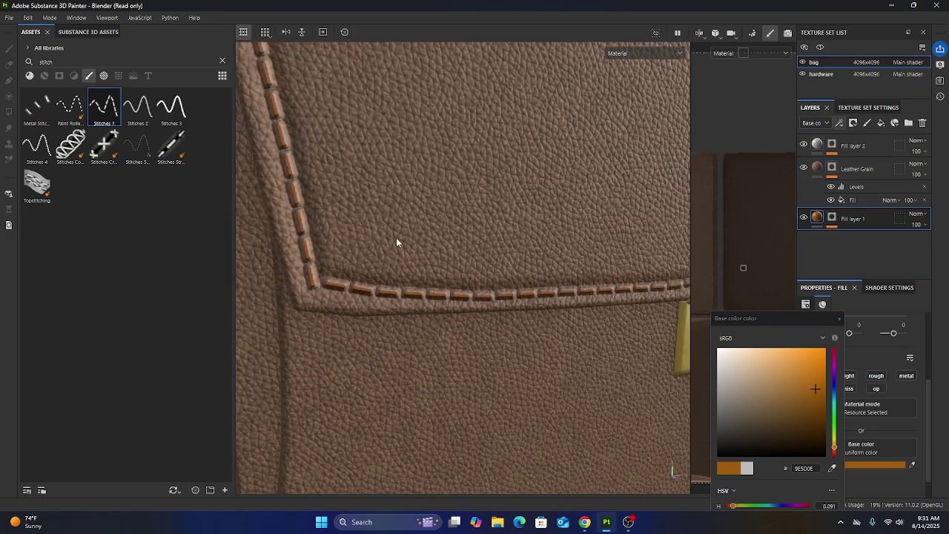
scroll(382, 289, "down", 1)
scroll(383, 291, "down", 2)
mouse_move(391, 324)
left_mouse_down("alt")
mouse_move(377, 303)
mouse_move(381, 312)
left_mouse_up("alt")
left_click(839, 318)
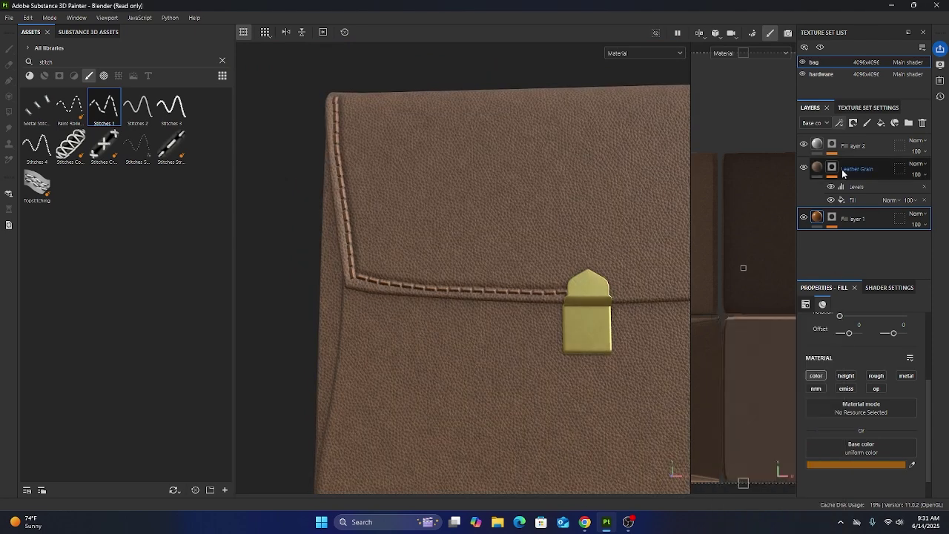
left_click(833, 166, "alt")
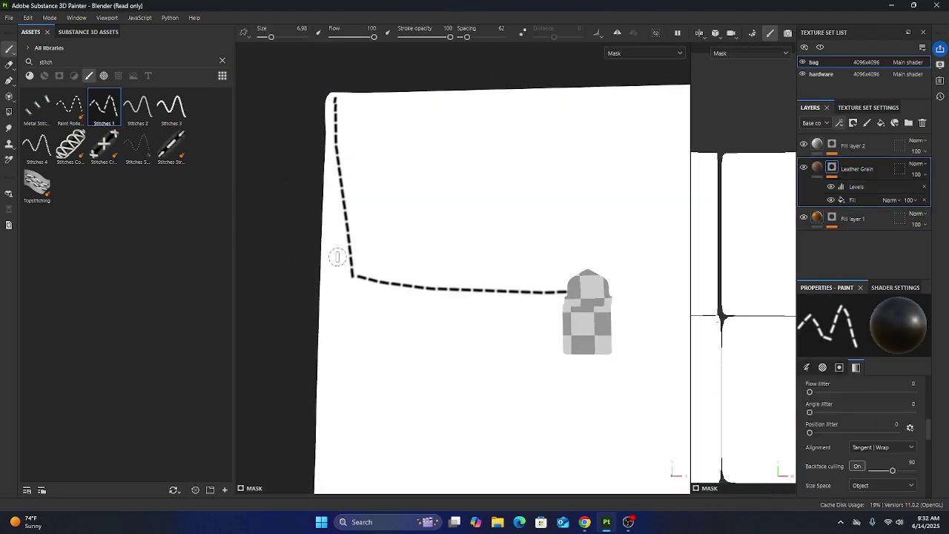
scroll(337, 257, "up", 3)
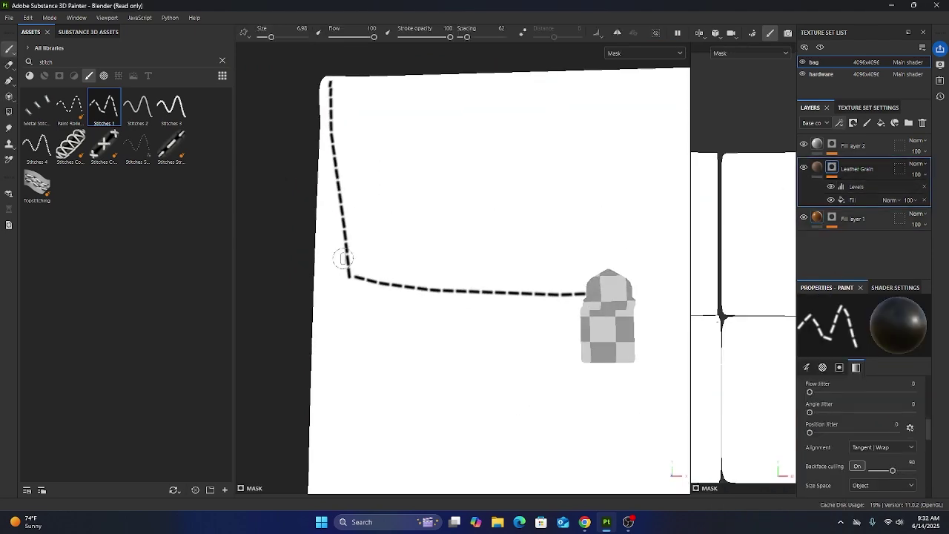
right_click(851, 166)
left_click(873, 197)
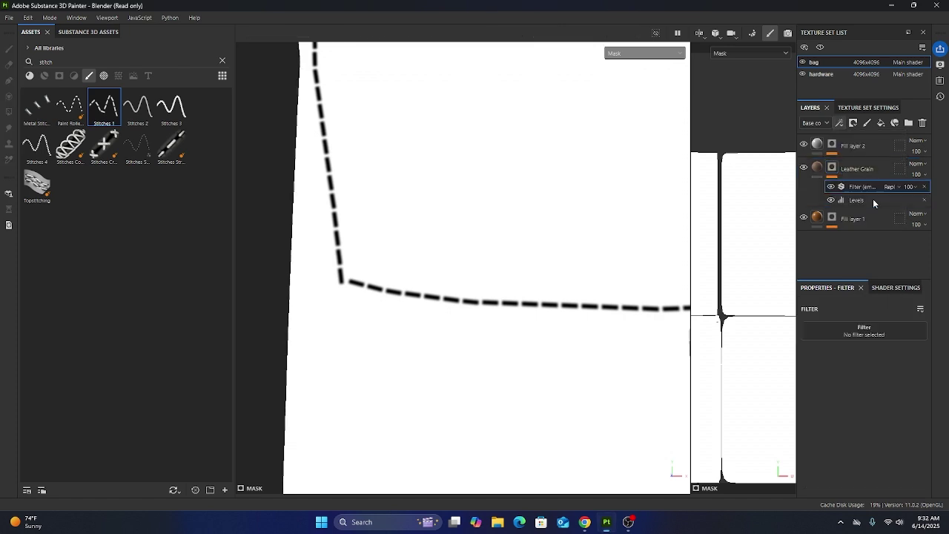
left_click(859, 327)
type("highpass")
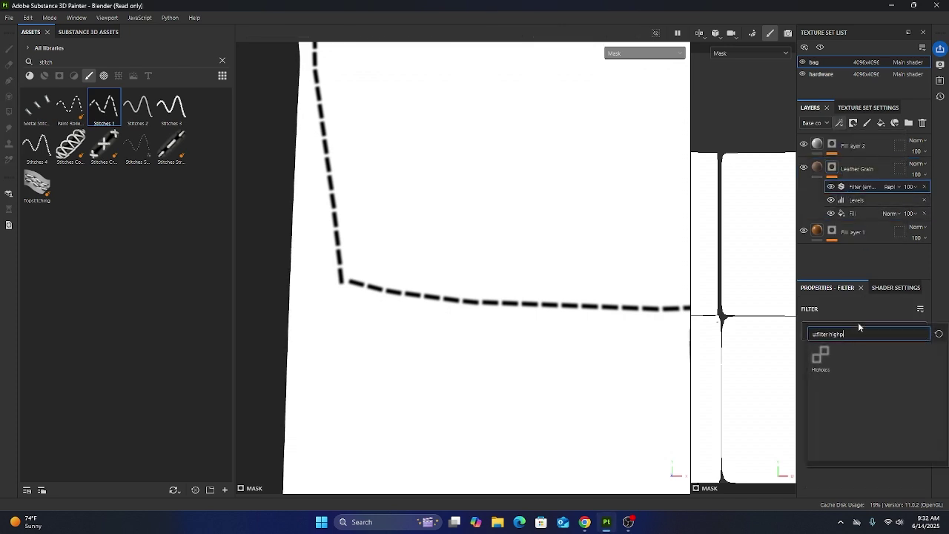
key("BackSpace")
key("BackSpace")
key("BackSpace")
key("BackSpace")
key("BackSpace")
key("BackSpace")
key("BackSpace")
key("BackSpace")
key("ctrl+z")
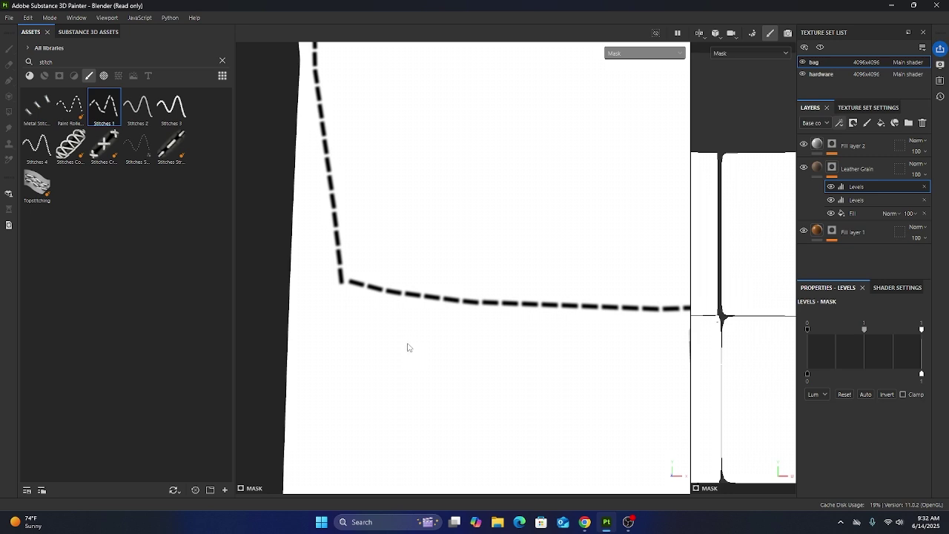
- Try raising the black point to 0.861 in a second Levels effect on the Leather Grain mask, and delete that effect
left_click_drag(809, 332, 870, 334)
left_click(817, 168)
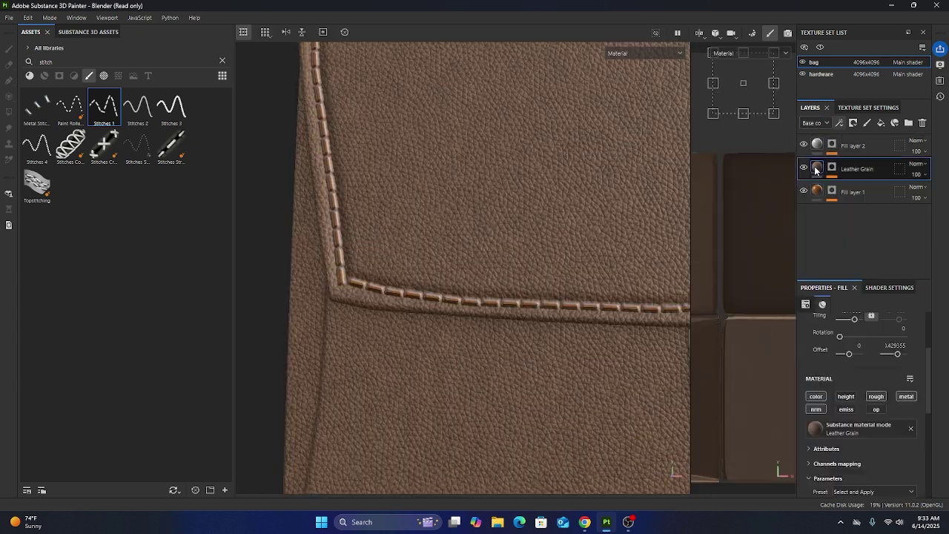
left_click(832, 168)
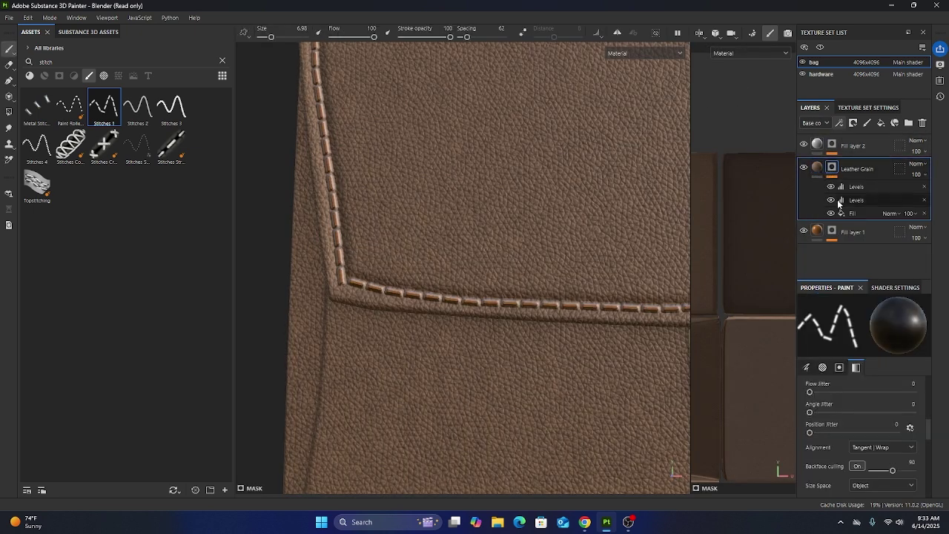
left_click(856, 186)
left_click_drag(870, 330, 908, 332)
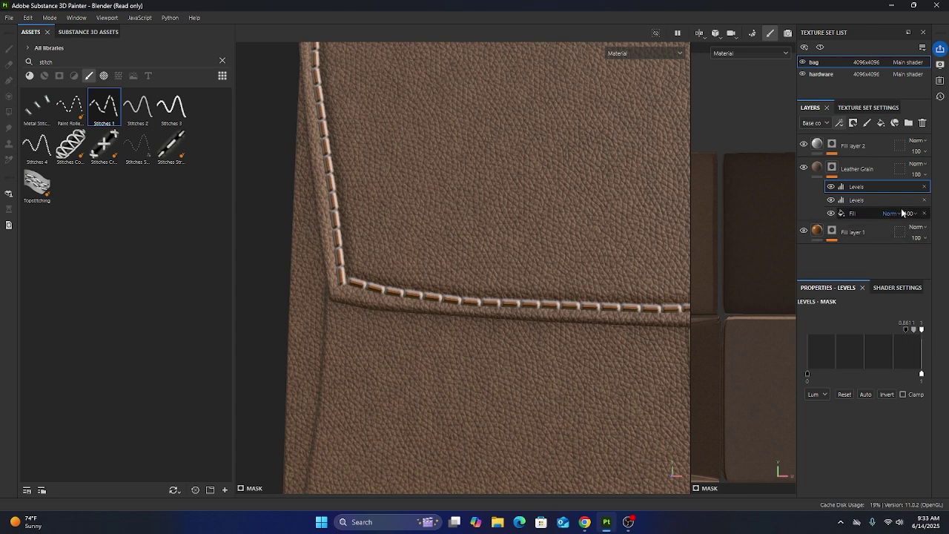
left_click(924, 187)
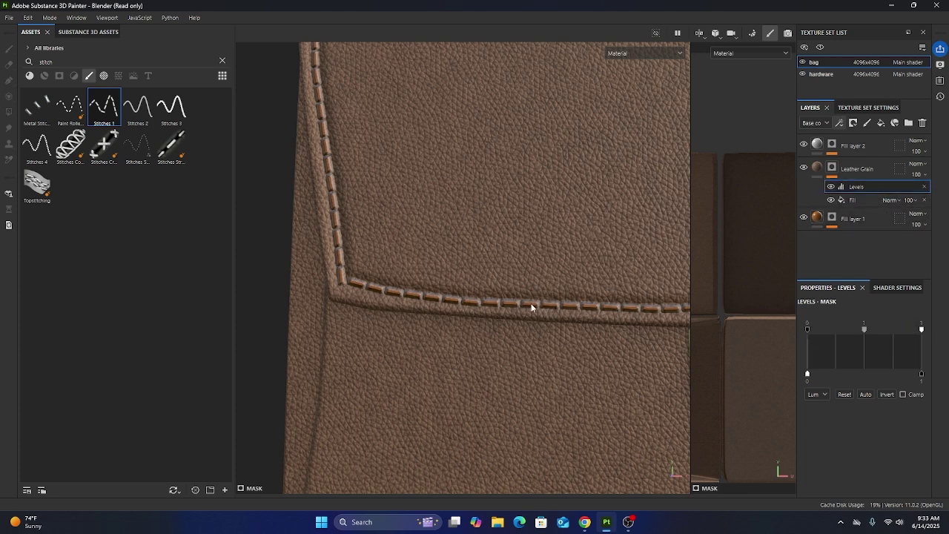
scroll(531, 305, "up", 3)
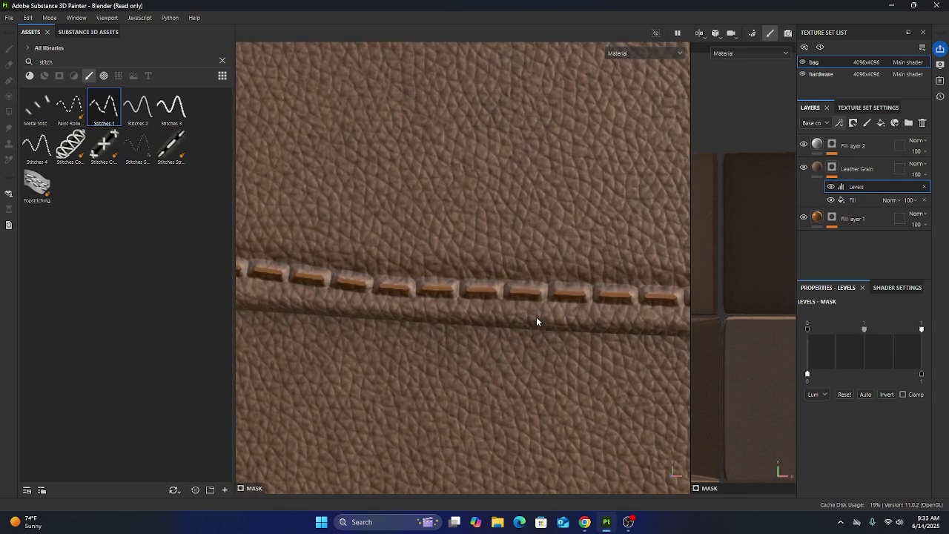
left_click(860, 218)
left_click(841, 125)
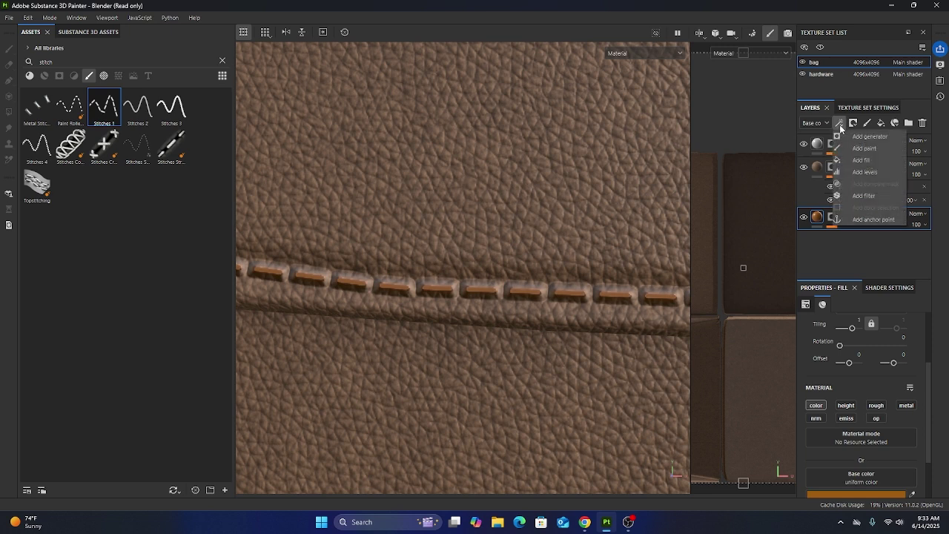
left_click(867, 170)
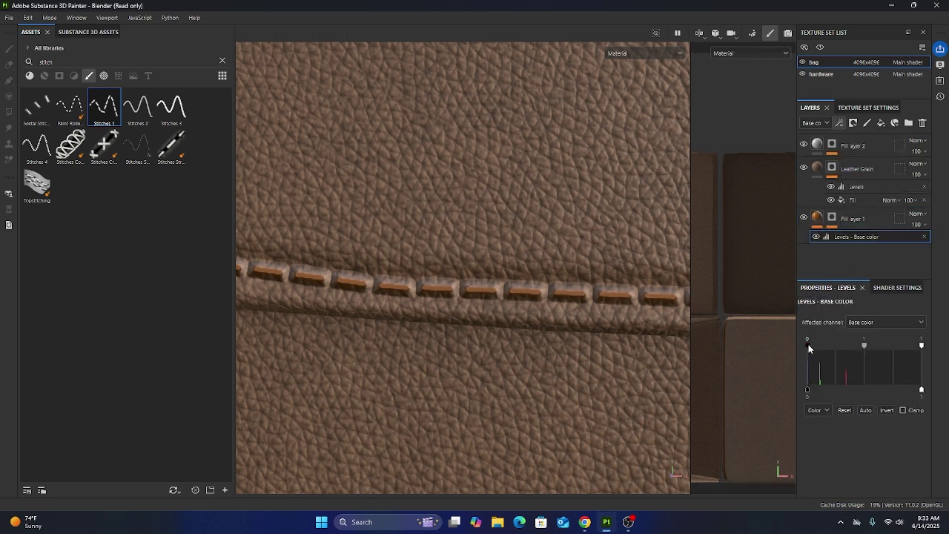
key("ctrl+z")
- Add a Levels effect below the Stitches anchor in Fill layer 1's mask, with black point 0.104, midpoint 2.08 and white point 0.541
left_click(841, 123)
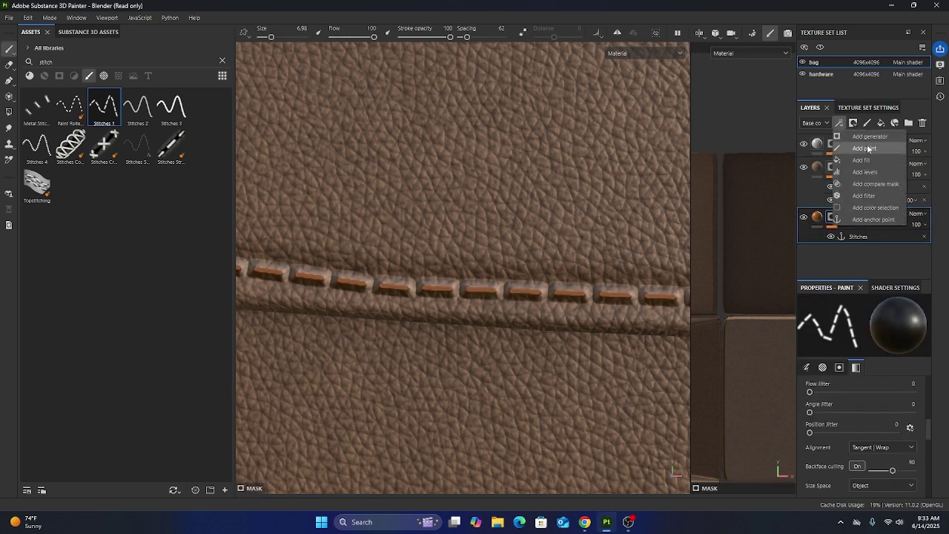
left_click(864, 173)
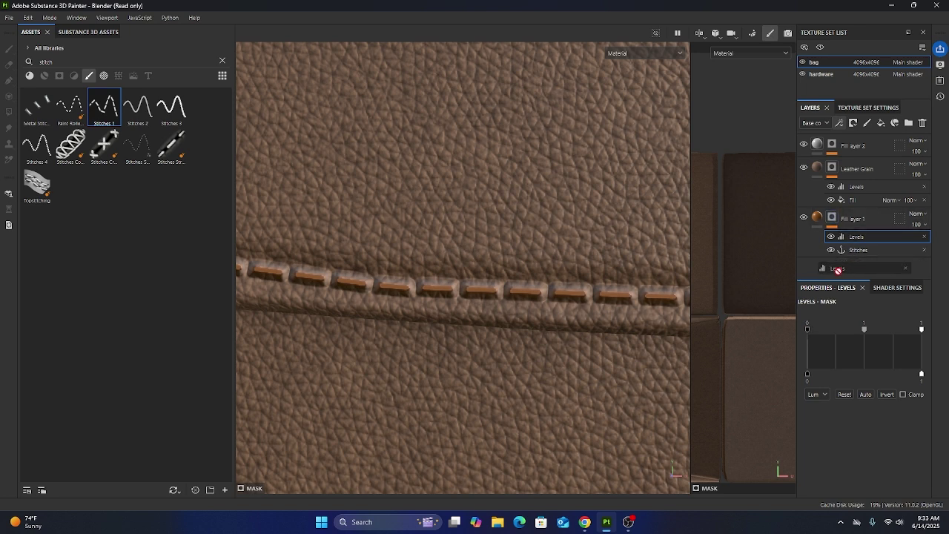
left_click_drag(857, 238, 857, 254)
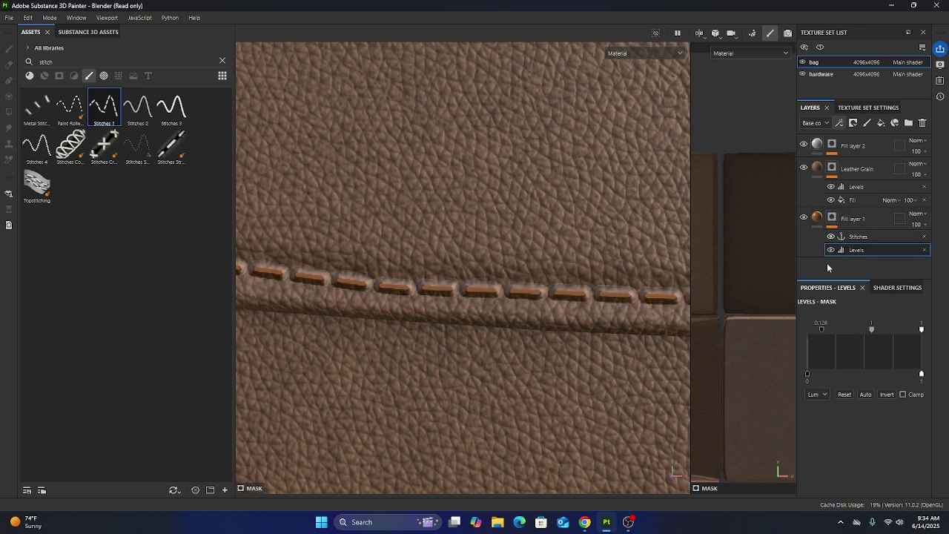
key("m")
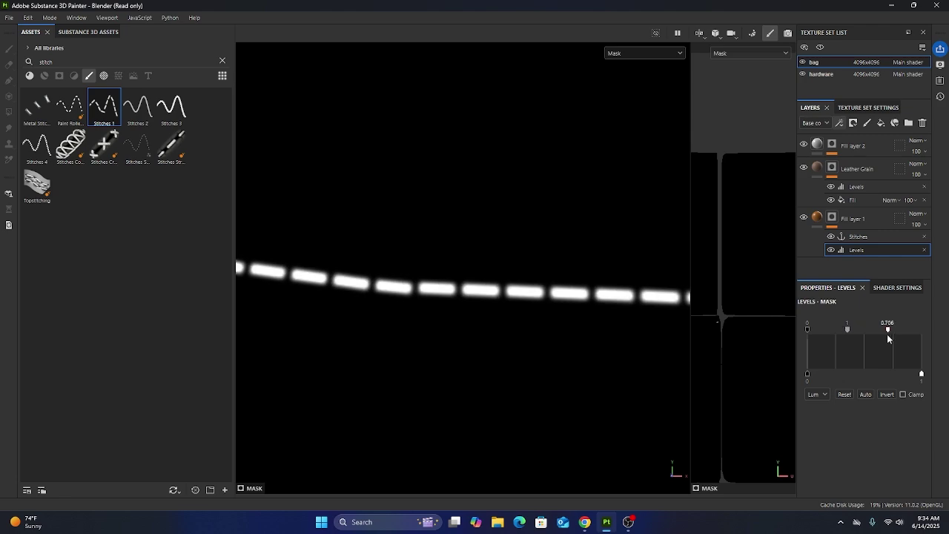
left_click(858, 236)
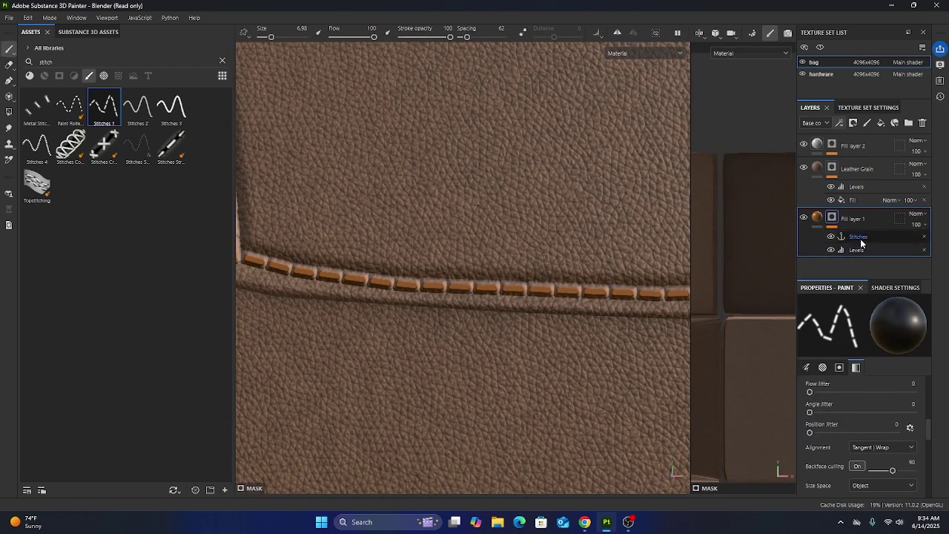
left_click(857, 250)
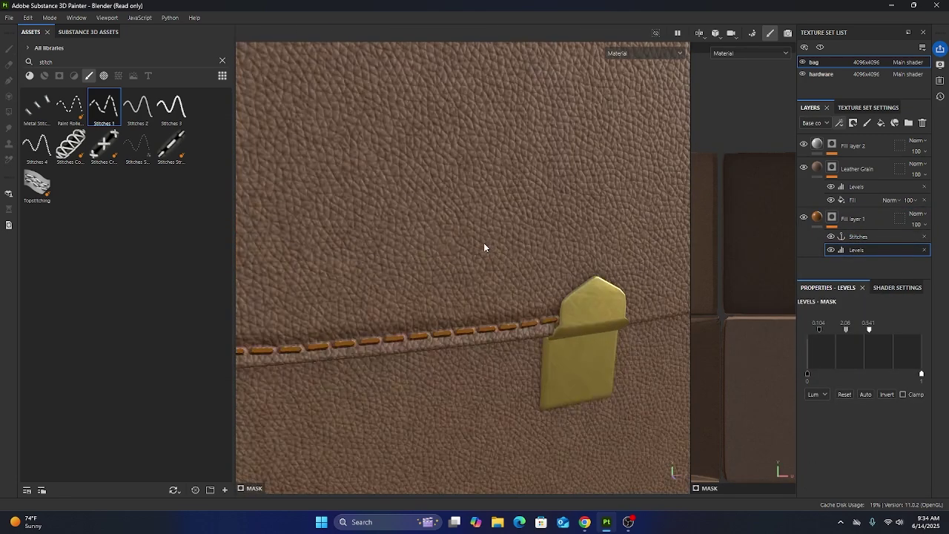
- Add a Blur filter with an intensity of 0.07 to Fill layer 2's mask and inspect the softened stitch relief on the flap
left_click(820, 74)
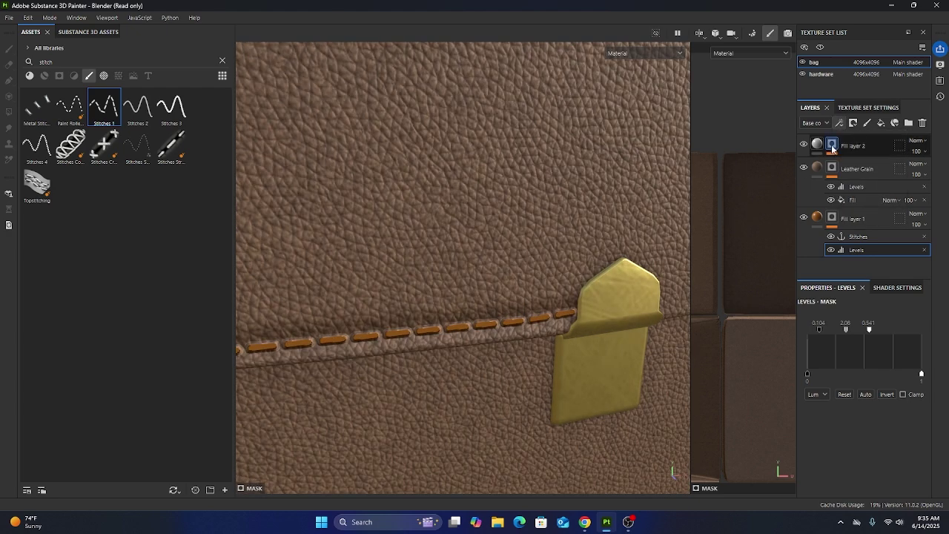
left_click(833, 146)
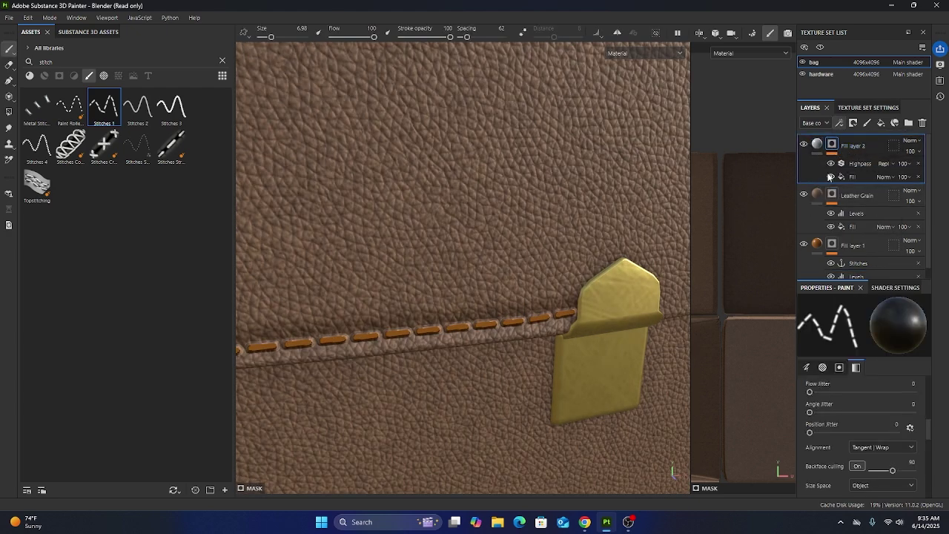
left_click(841, 123)
left_click_drag(815, 383, 813, 384)
scroll(440, 220, "down", 5)
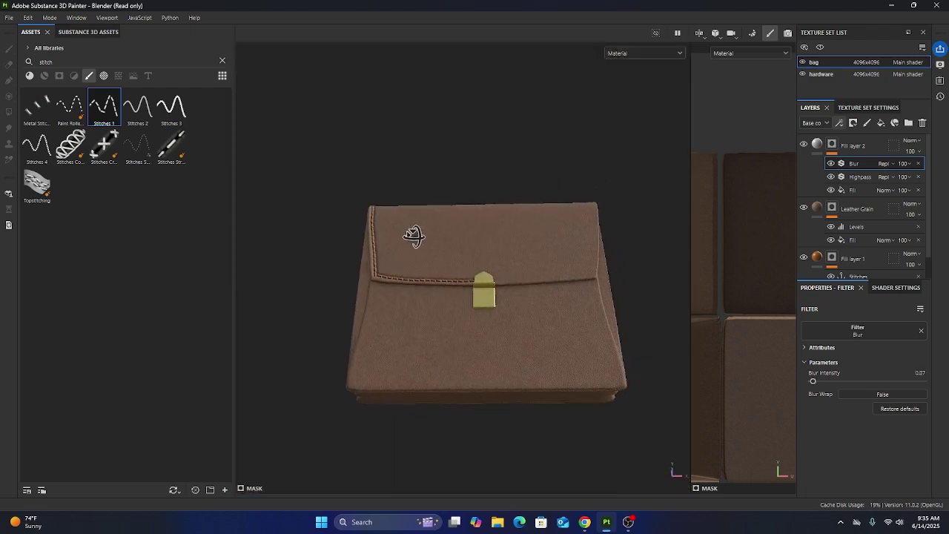
left_click_drag(441, 220, 447, 286, "alt")
scroll(465, 266, "up", 5)
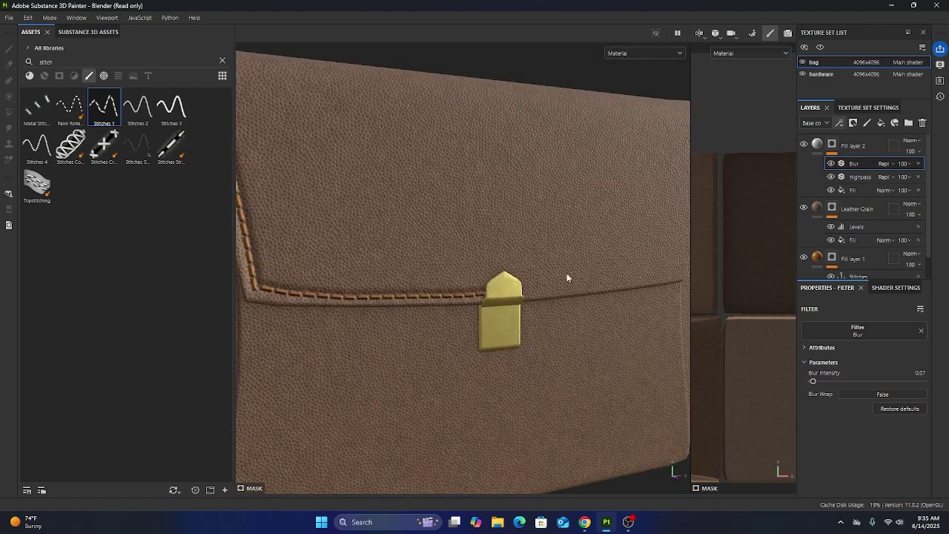
scroll(470, 282, "down", 5)
scroll(470, 280, "up", 5)
scroll(889, 206, "down", 1)
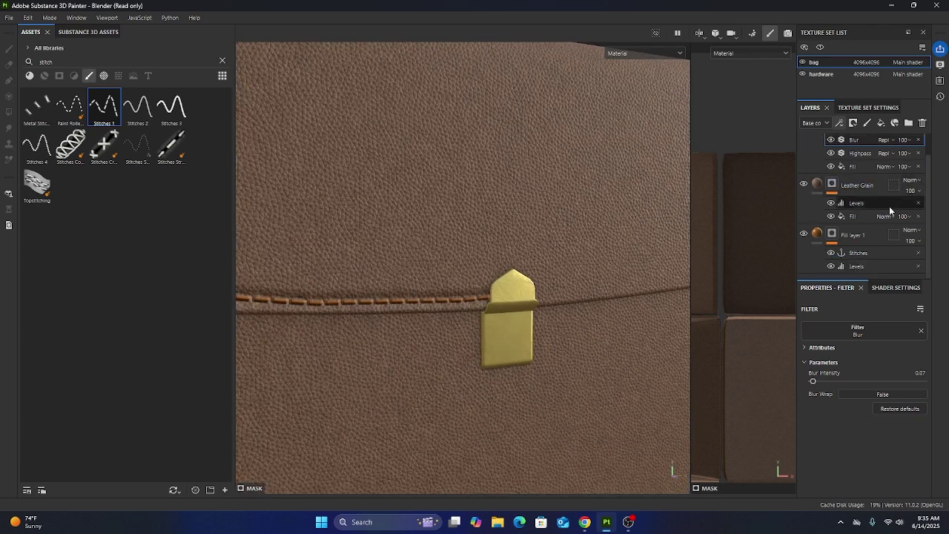
- Enable the roughness channel on Fill layer 1 and set its roughness to 0.7083
left_click(818, 234)
scroll(819, 237, "up", 1)
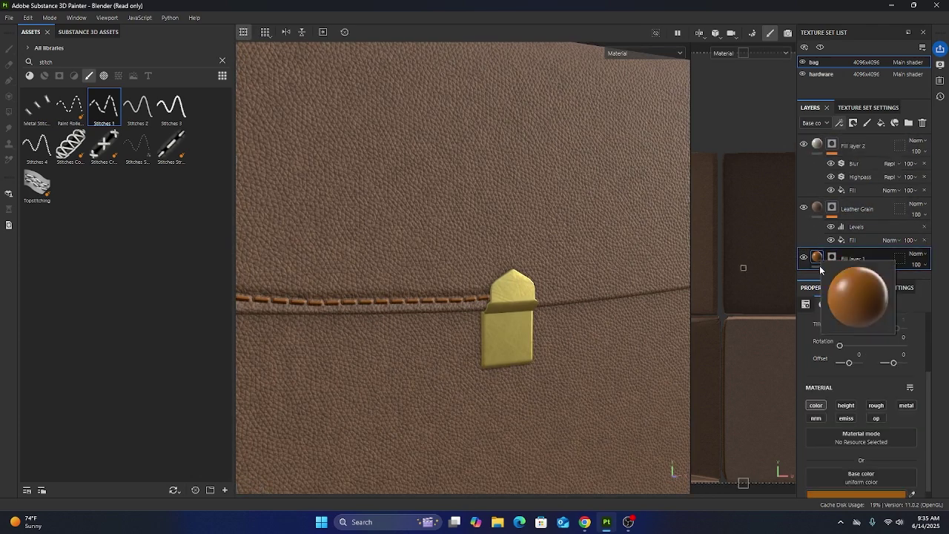
left_click(877, 406)
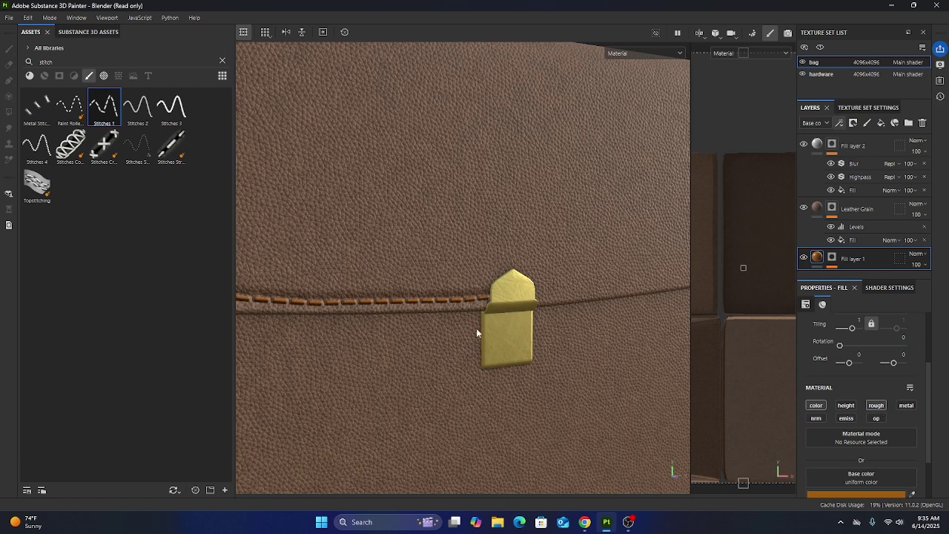
scroll(894, 462, "down", 2)
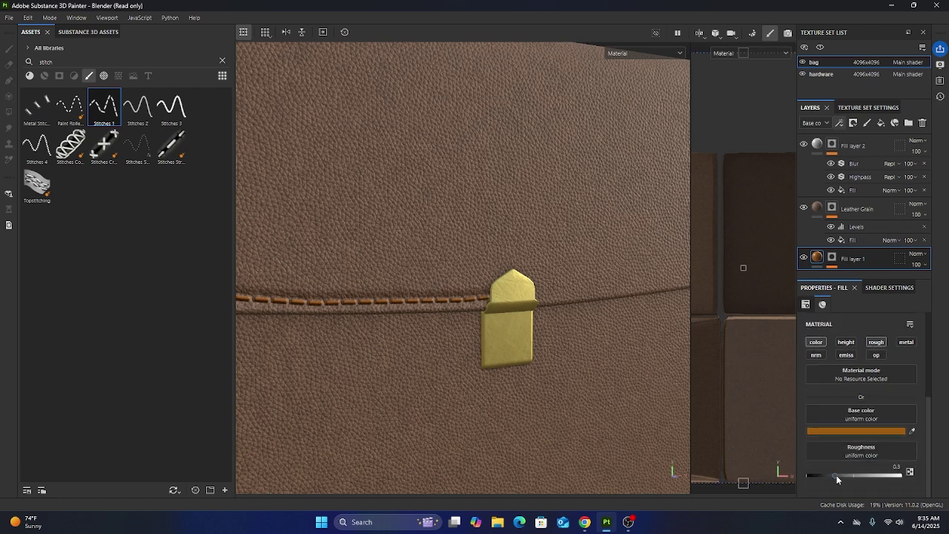
left_click(874, 475)
key("f")
left_click_drag(450, 364, 487, 361, "alt")
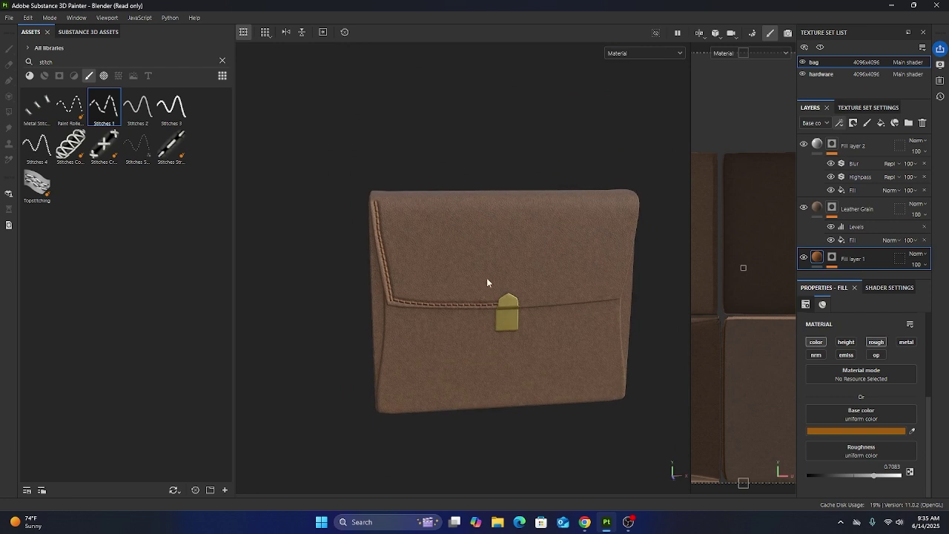
left_click(818, 146)
left_click(823, 168)
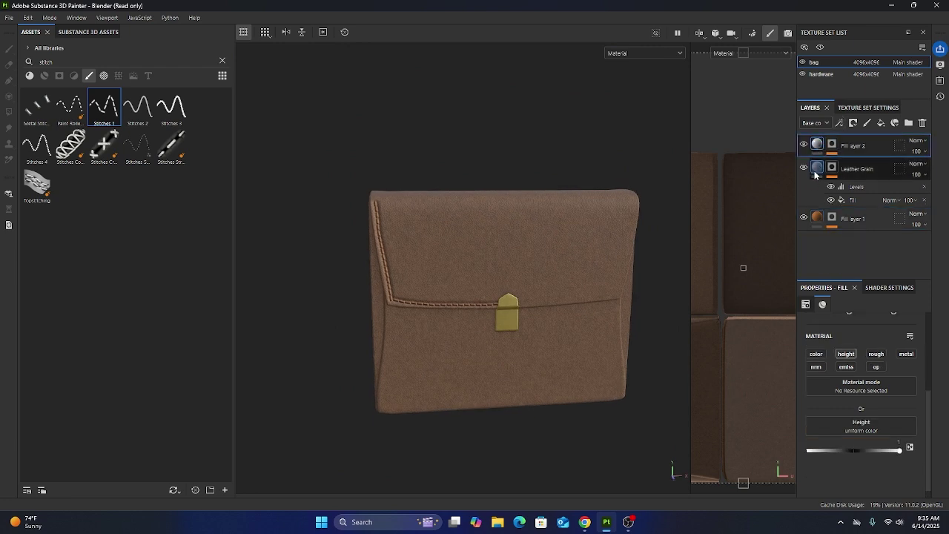
scroll(458, 325, "up", 2)
scroll(458, 325, "up", 1)
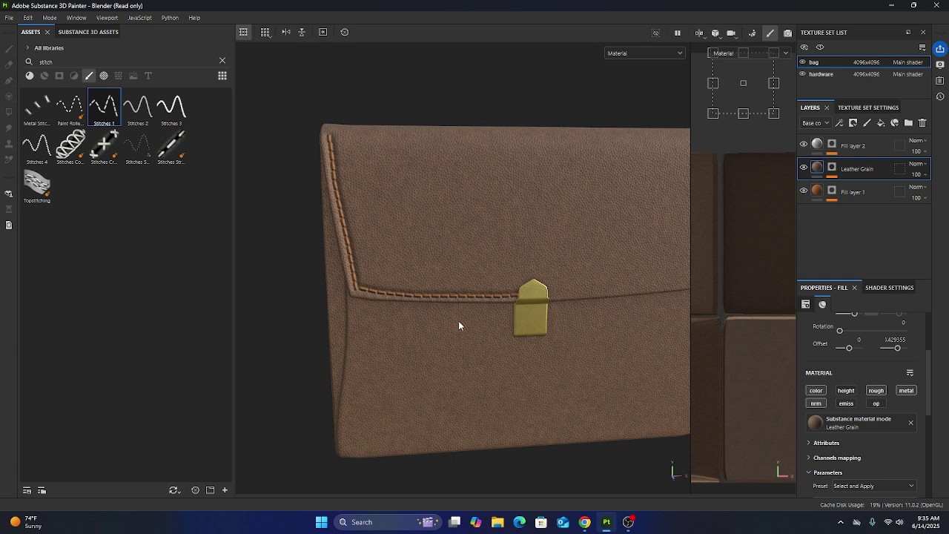
- Paint a winding test row of stitches across the flap and bag front in Fill layer 1's mask, inspect it, and undo it
left_click(831, 191)
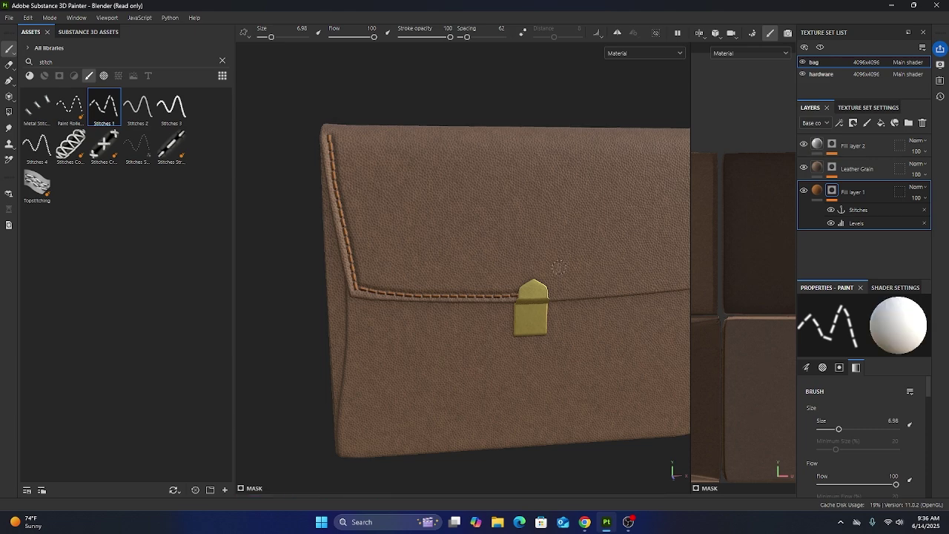
left_click_drag(558, 266, 515, 272, "alt")
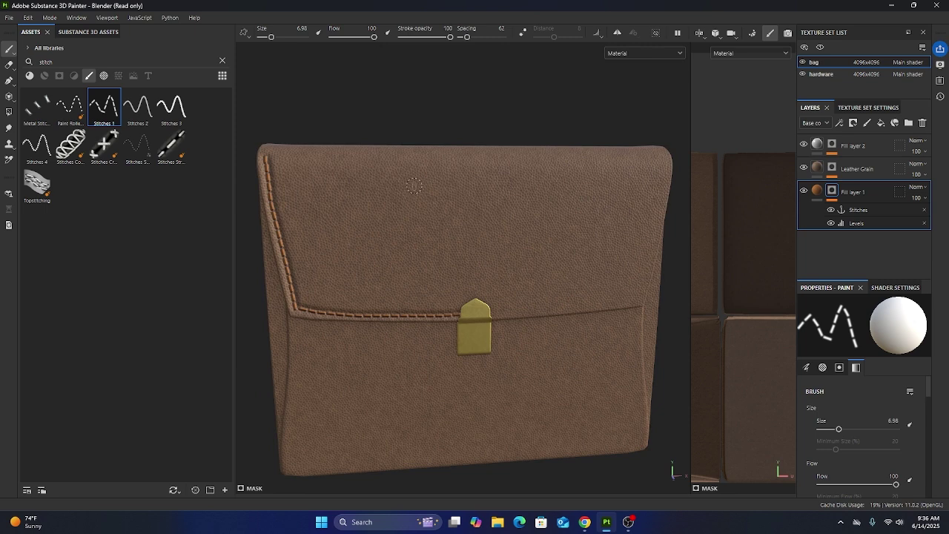
mouse_move(414, 186)
left_mouse_down()
mouse_move(449, 236)
mouse_move(571, 221)
mouse_move(582, 232)
mouse_move(586, 292)
mouse_move(557, 348)
mouse_move(545, 404)
mouse_move(569, 432)
mouse_move(607, 424)
left_mouse_up()
scroll(613, 417, "down", 1)
scroll(519, 334, "up", 5)
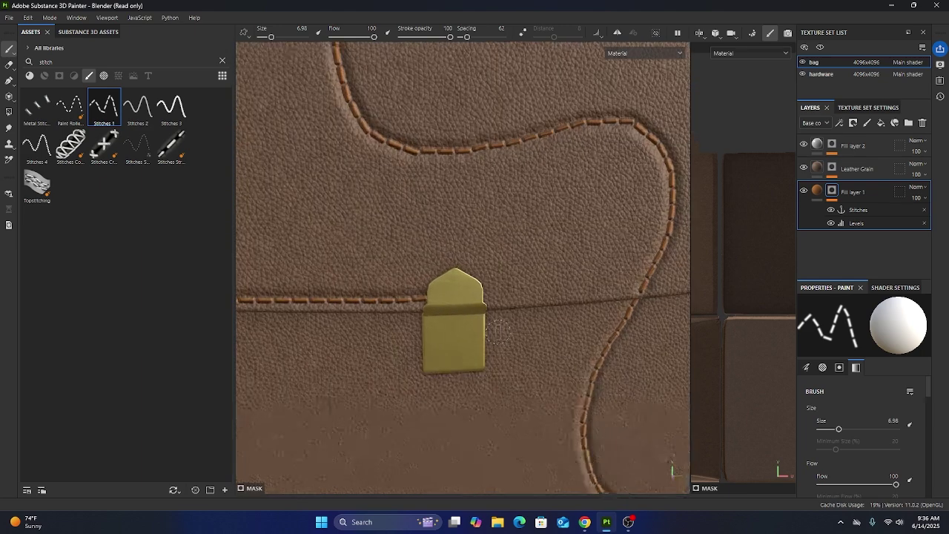
scroll(455, 388, "down", 8)
left_click_drag(456, 388, 571, 422, "alt")
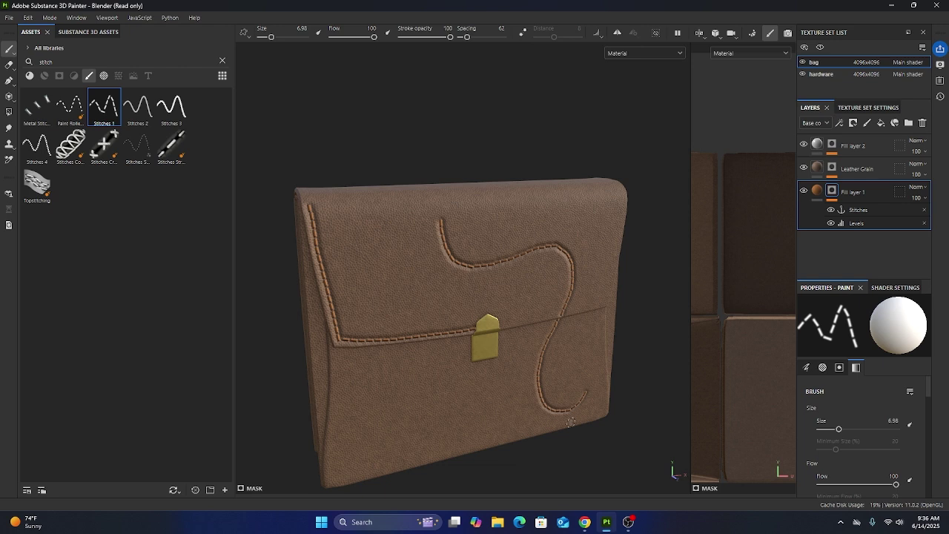
left_click_drag(571, 422, 561, 296, "alt")
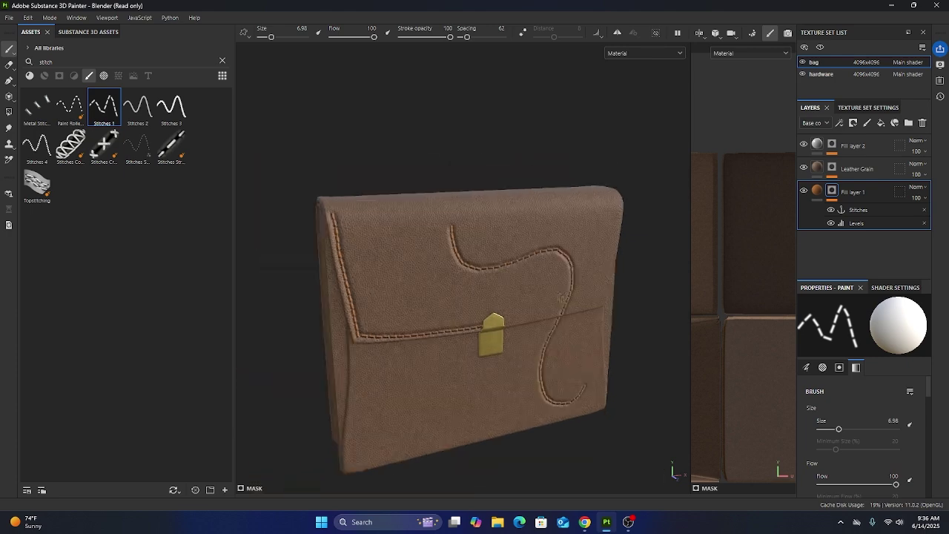
left_click_drag(513, 390, 540, 374, "alt")
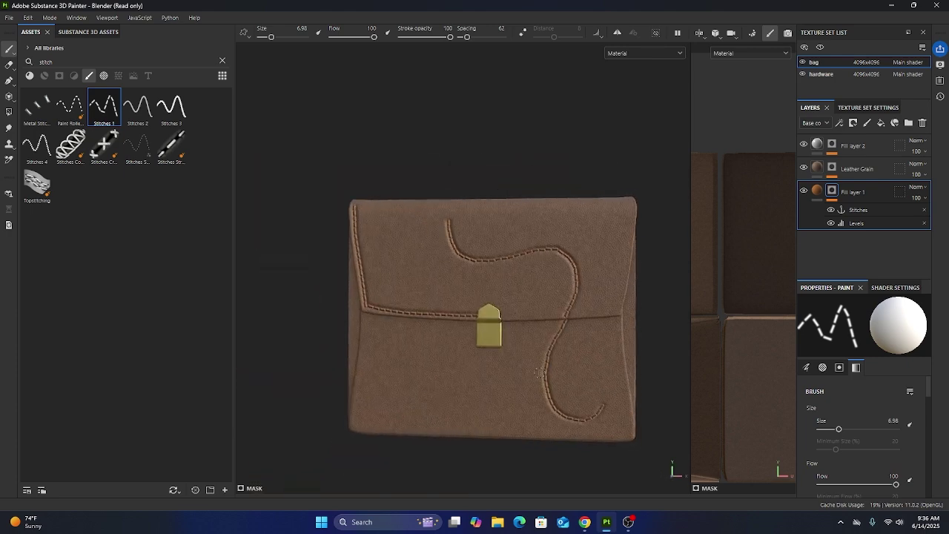
key("ctrl+z")
- Add a paint layer above Metal Polished in the hardware texture set
scroll(543, 326, "up", 4)
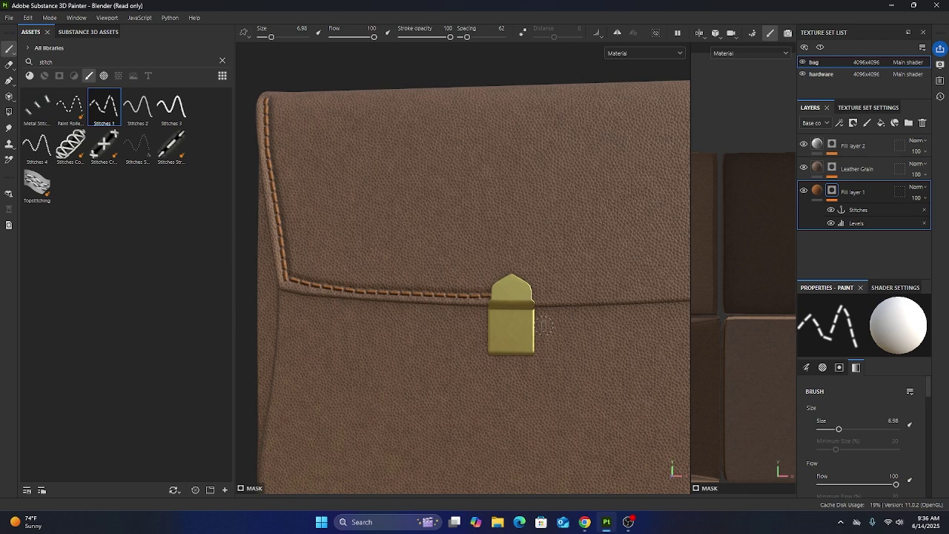
left_click_drag(543, 326, 450, 354, "alt")
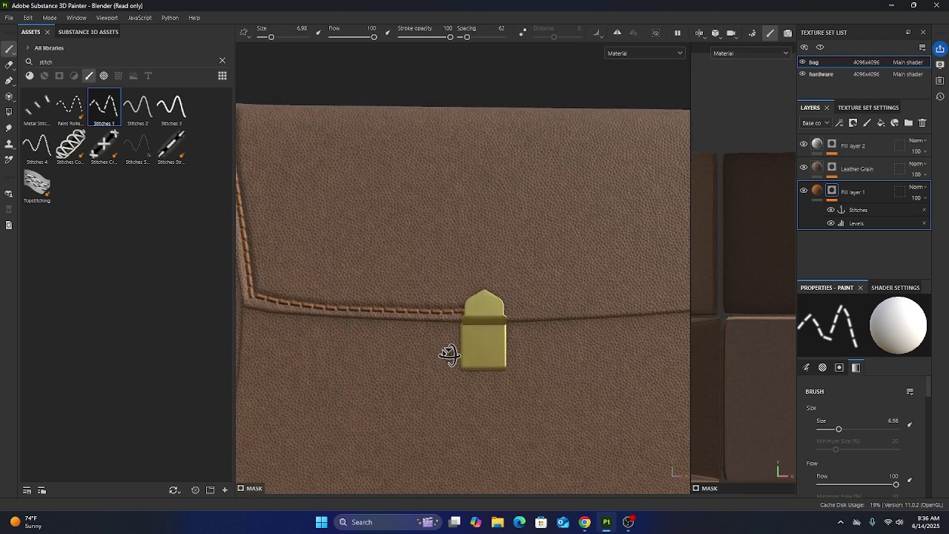
left_click(820, 74)
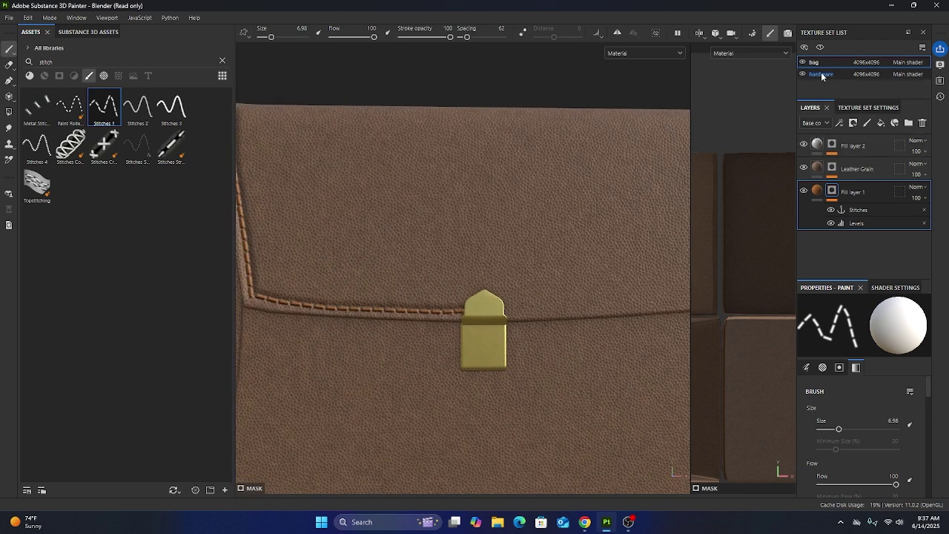
scroll(532, 356, "down", 5)
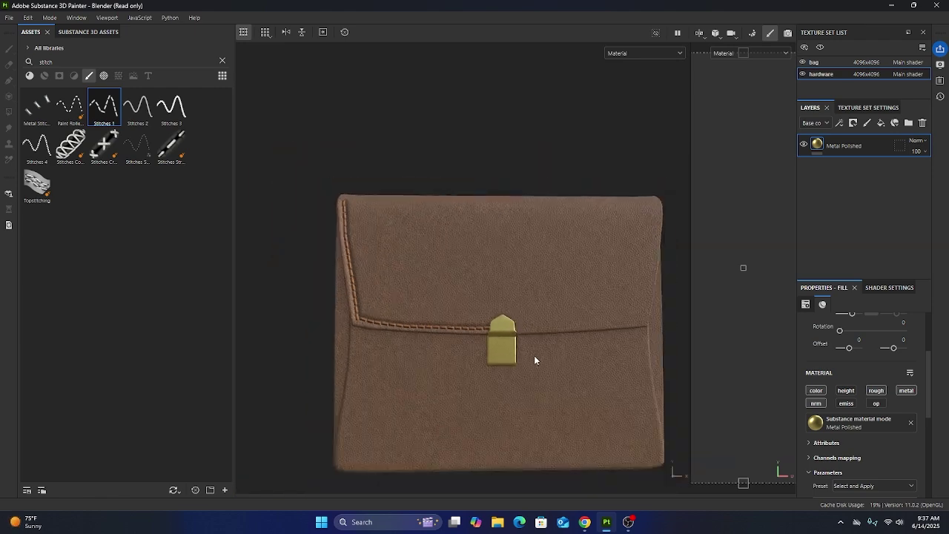
scroll(534, 355, "up", 5)
left_click(867, 123)
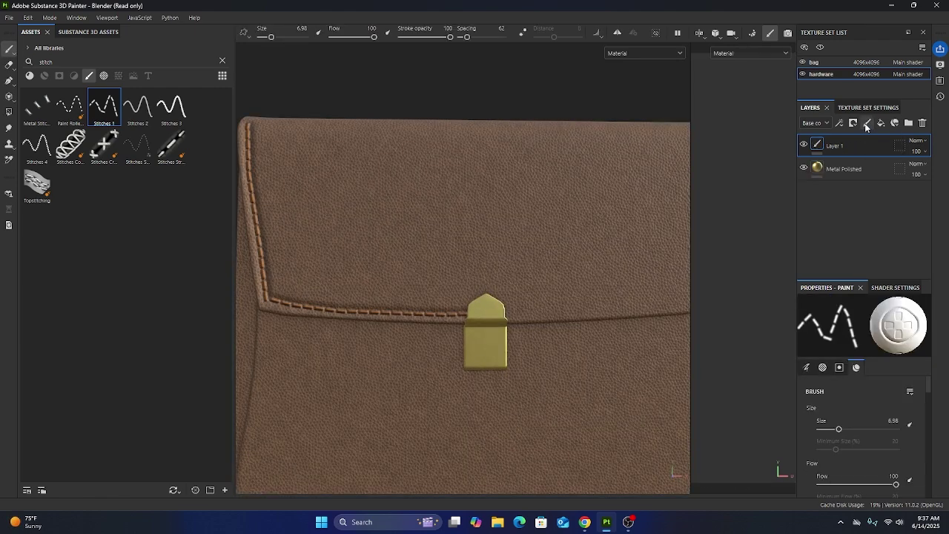
- Clear the asset search, browse the textures and select the Vent Circular normal map
left_click(104, 76)
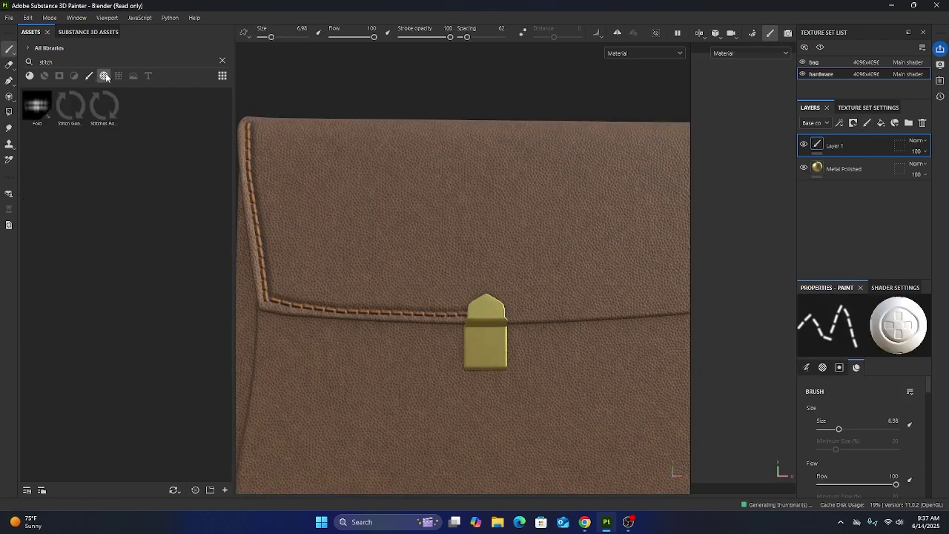
left_click(63, 59)
key("ctrl+a")
key("BackSpace")
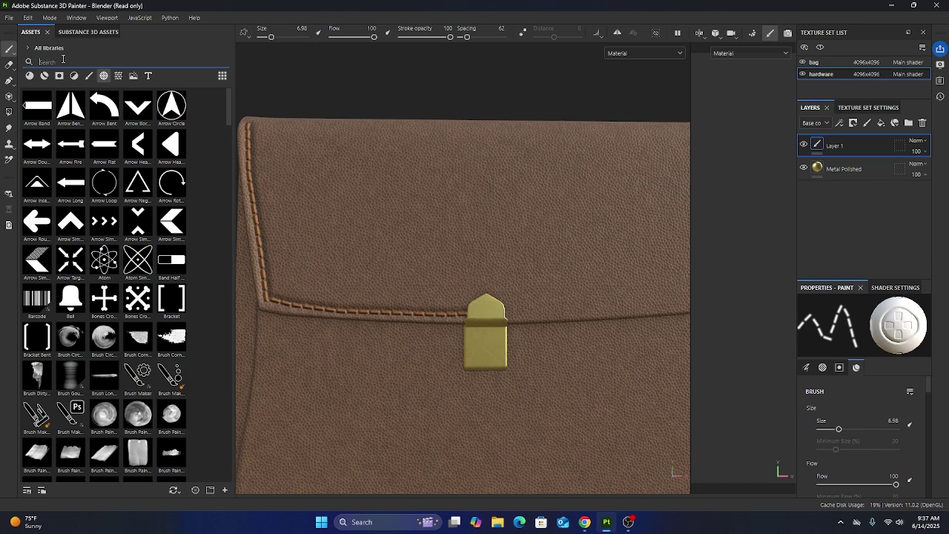
left_click(118, 76)
scroll(86, 408, "down", 15)
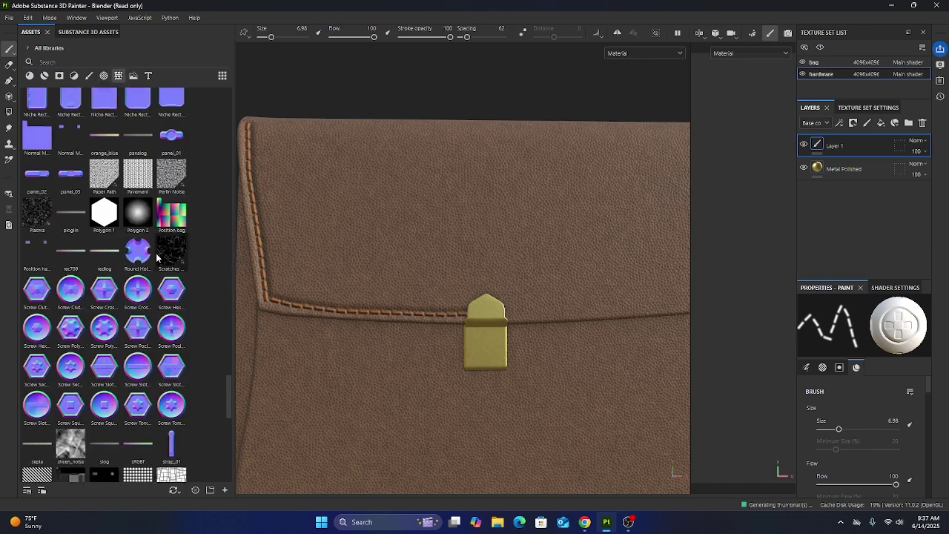
scroll(86, 321, "down", 6)
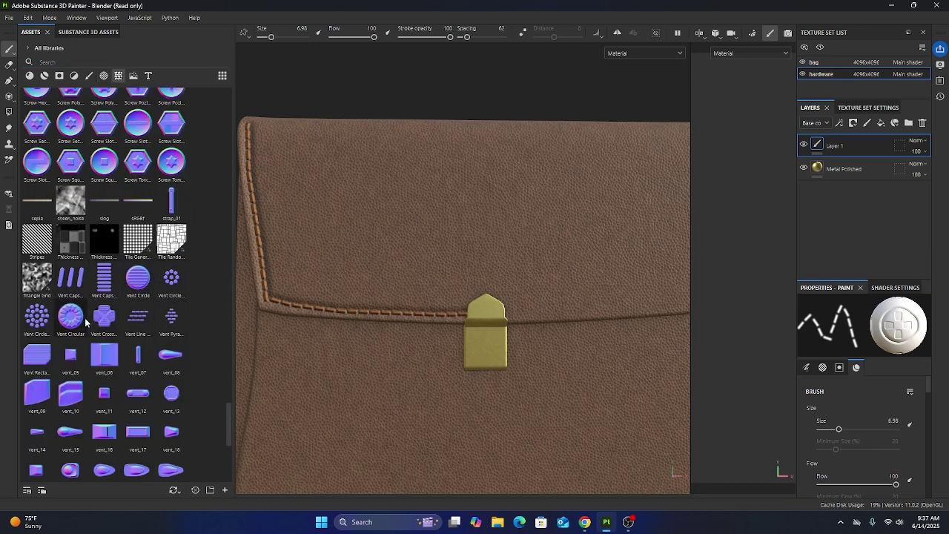
left_click(71, 319)
- Turn off the color channel in the brush material so that it paints only the normal channel
scroll(840, 446, "down", 8)
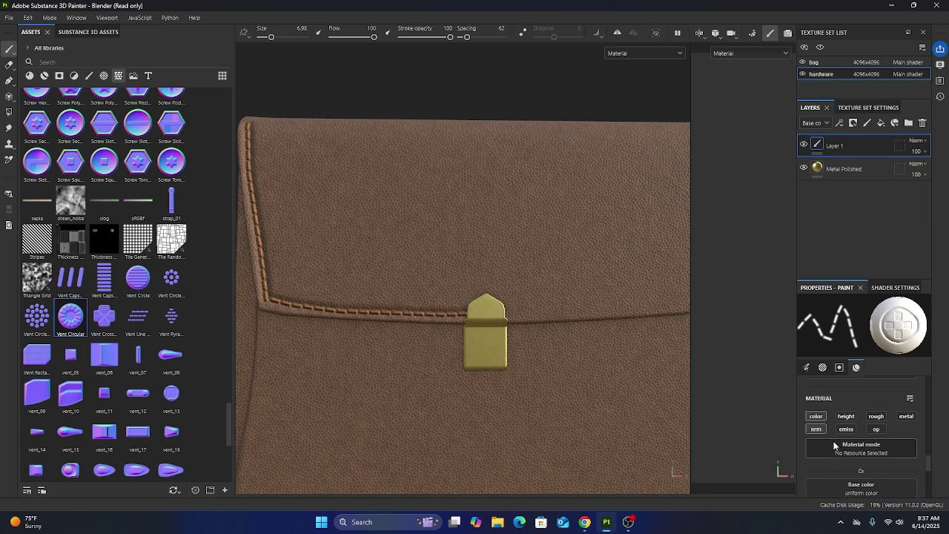
left_click(816, 417)
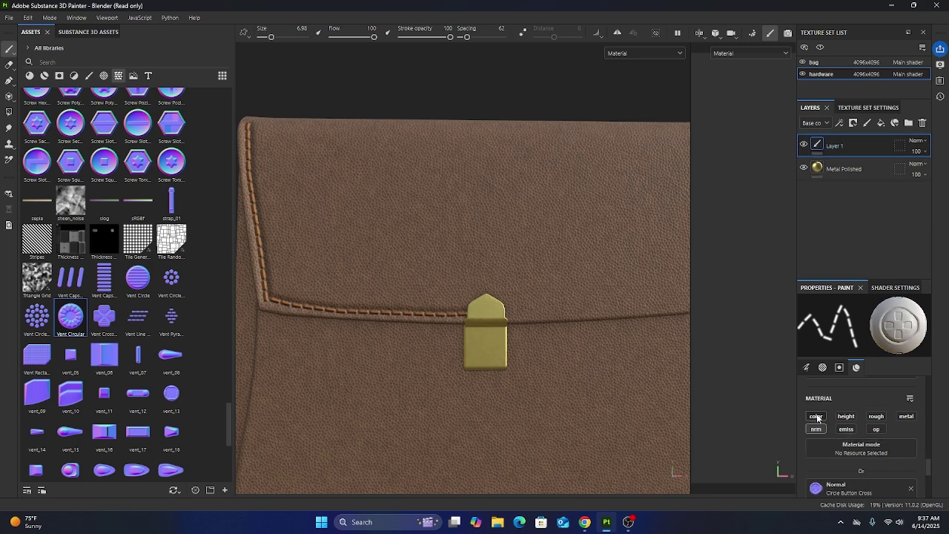
left_click(815, 429)
scroll(843, 444, "down", 1)
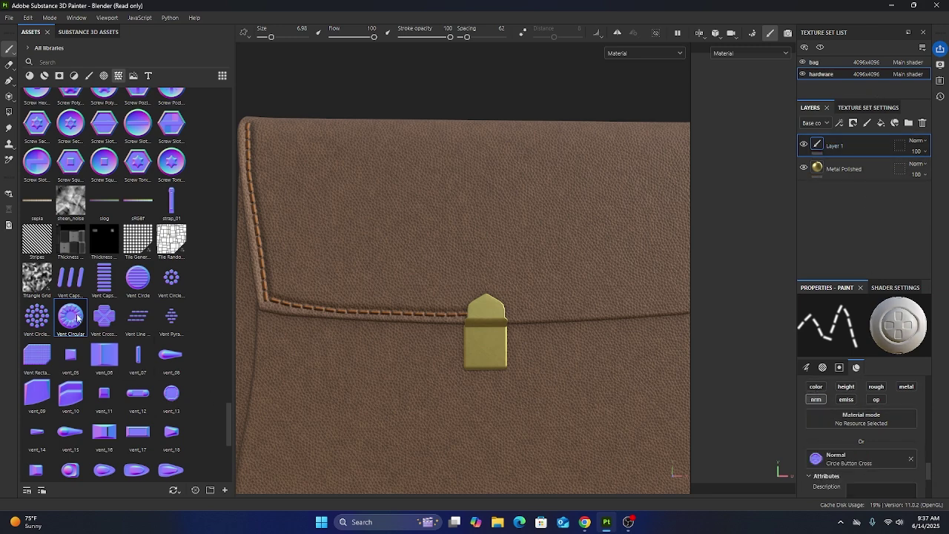
- Assign the Vent Circular normal map to the brush's normal channel and review the brush's alpha settings
left_click_drag(74, 318, 840, 460)
scroll(857, 430, "down", 5)
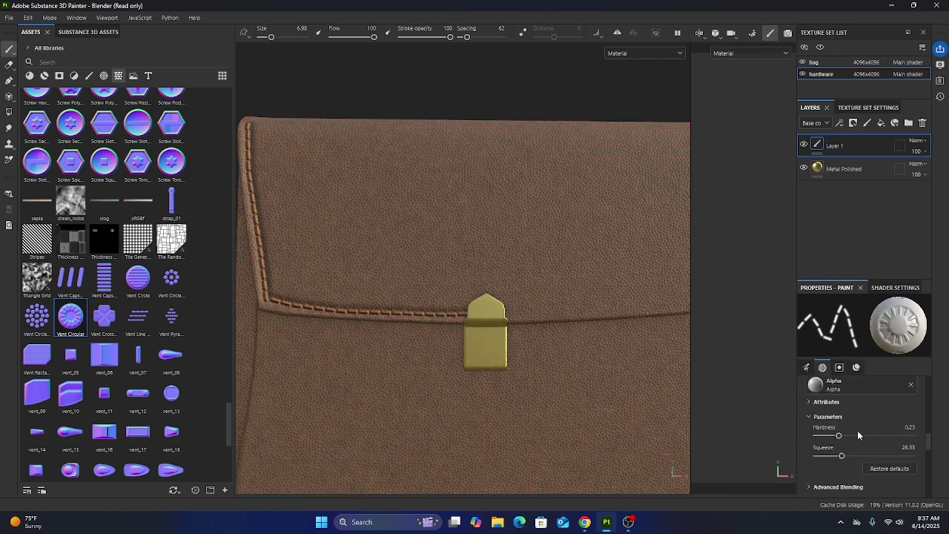
scroll(485, 334, "up", 3)
left_click_drag(445, 400, 454, 377, "alt")
scroll(475, 371, "down", 3)
scroll(520, 386, "up", 4)
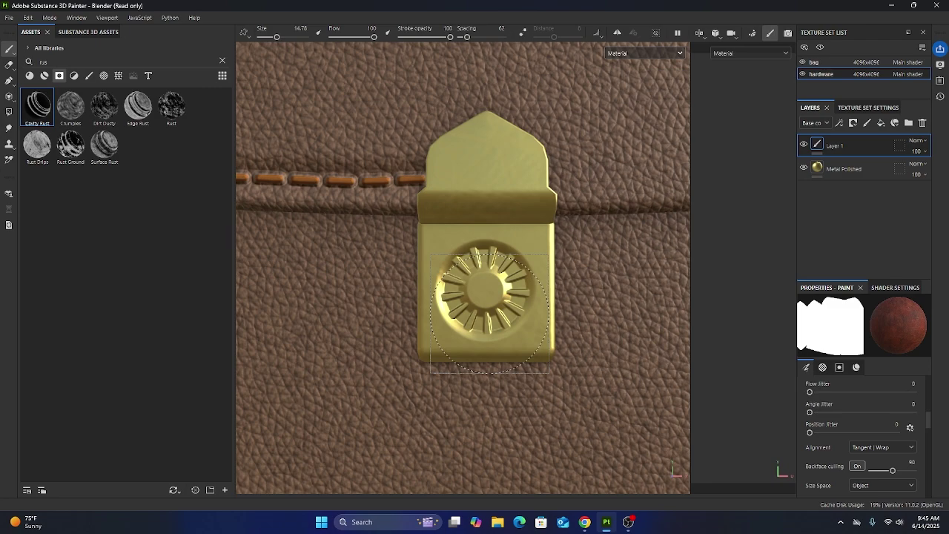
- Apply the Metal Rust material to the clasp as a new layer above the stamped vent detail
scroll(490, 311, "down", 3)
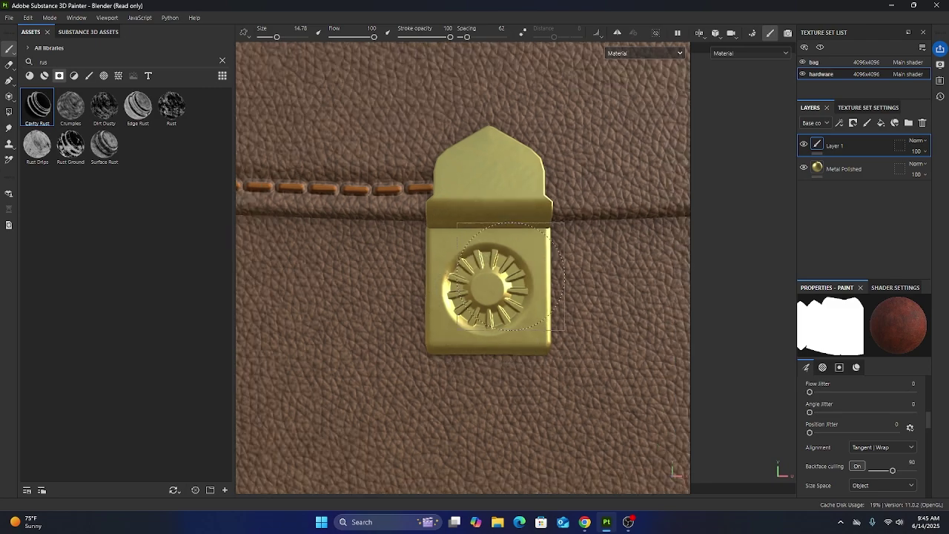
left_click_drag(468, 297, 555, 282, "alt")
middle_click_drag(556, 282, 509, 276, "alt")
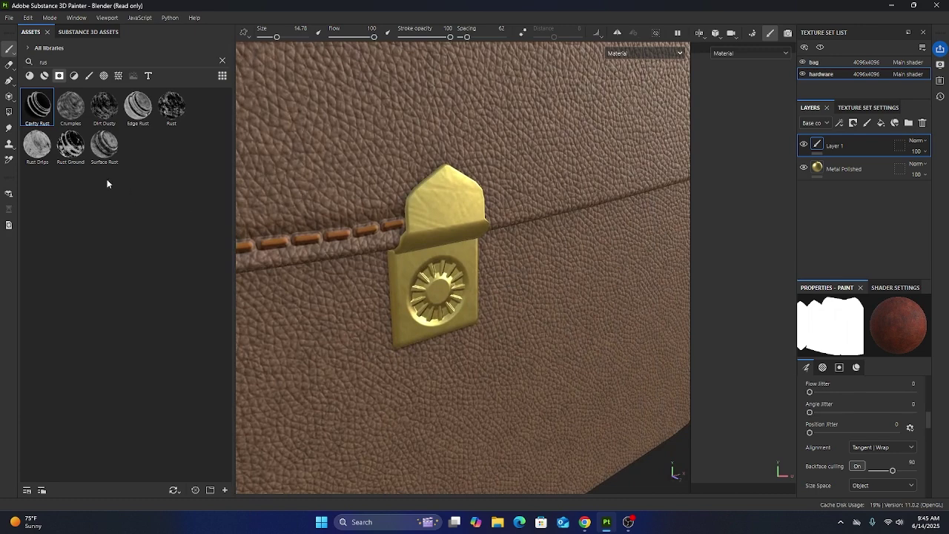
left_click(30, 75)
left_click_drag(169, 108, 447, 254)
- Apply the Cavity Rust smart mask to the Metal Rust layer
left_click(44, 74)
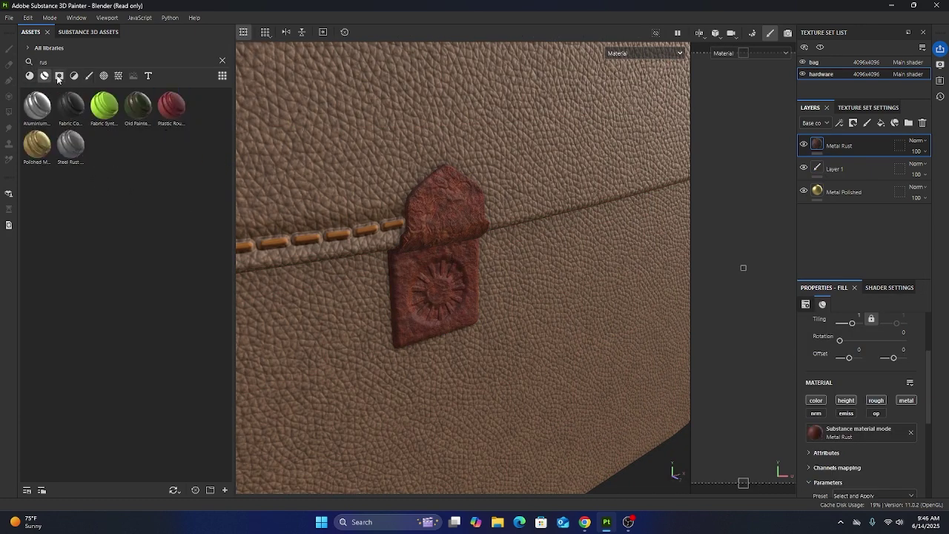
left_click(59, 75)
left_click_drag(41, 111, 845, 148)
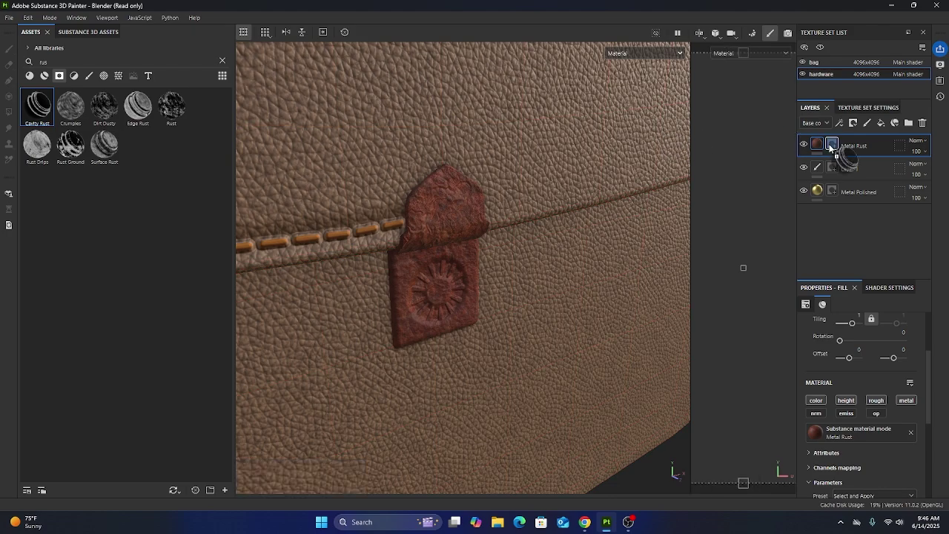
- Examine from several angles how the rust covers the clasp's edges and the stamped circular vent detail
left_click_drag(434, 340, 451, 325, "alt")
scroll(452, 324, "down", 3)
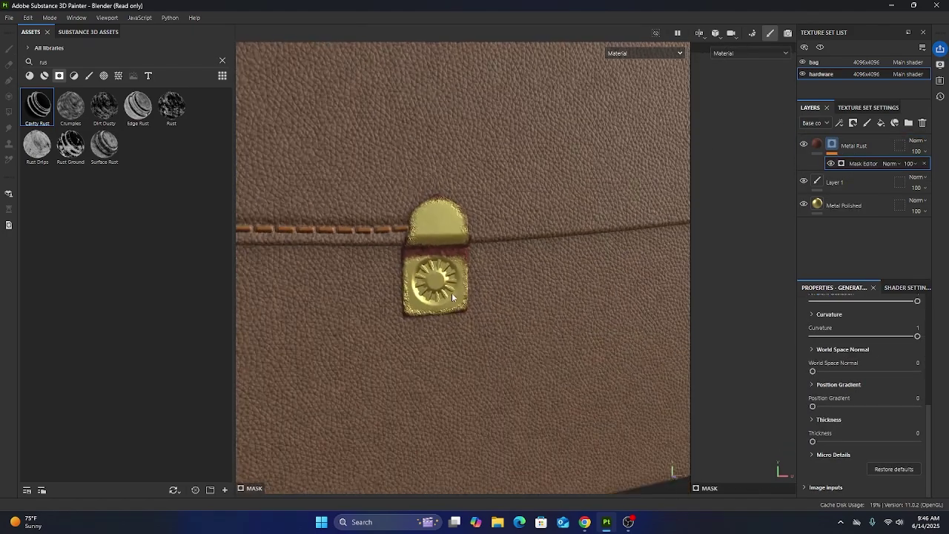
scroll(451, 292, "up", 5)
middle_click_drag(422, 274, 425, 306)
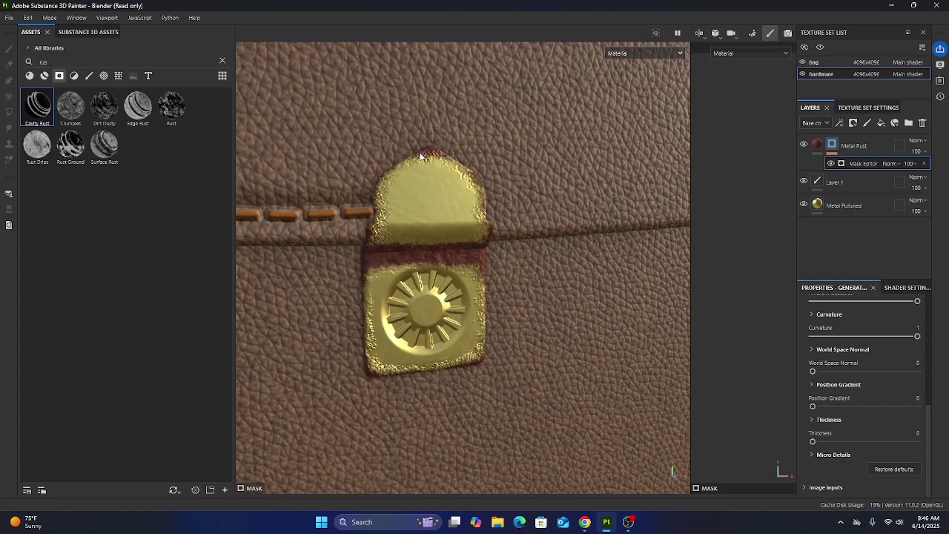
scroll(381, 319, "down", 3)
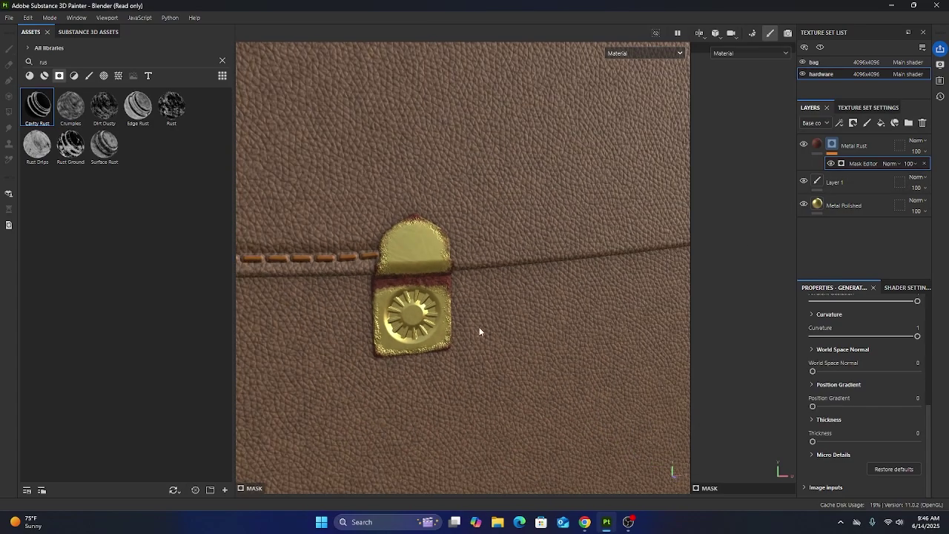
left_click_drag(479, 327, 437, 297, "alt")
scroll(438, 297, "up", 6)
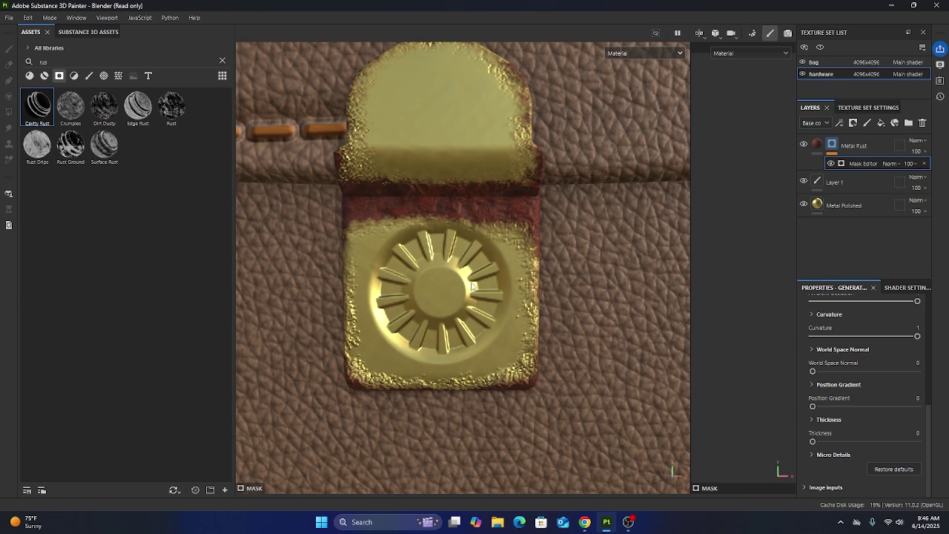
scroll(471, 286, "down", 3)
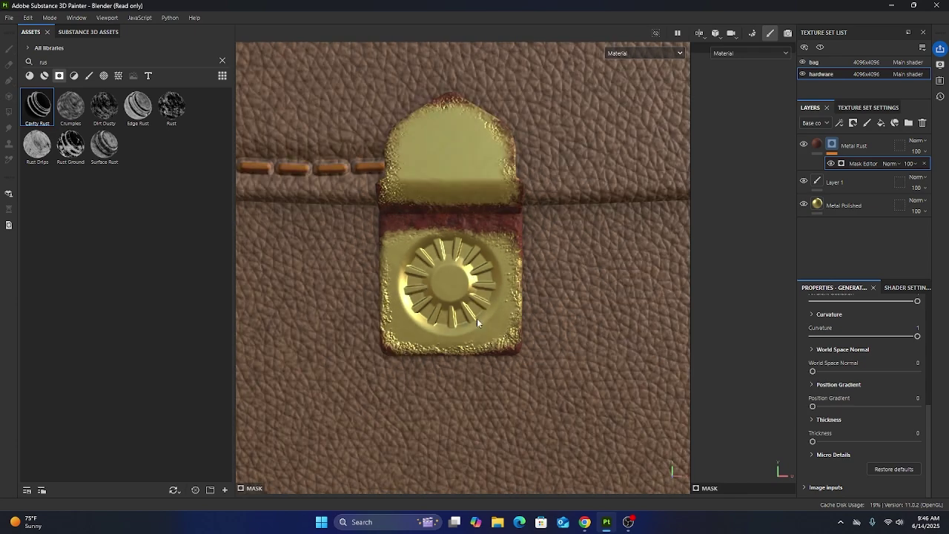
mouse_move(477, 318)
left_mouse_down("alt")
mouse_move(504, 318)
mouse_move(508, 301)
left_mouse_up("alt")
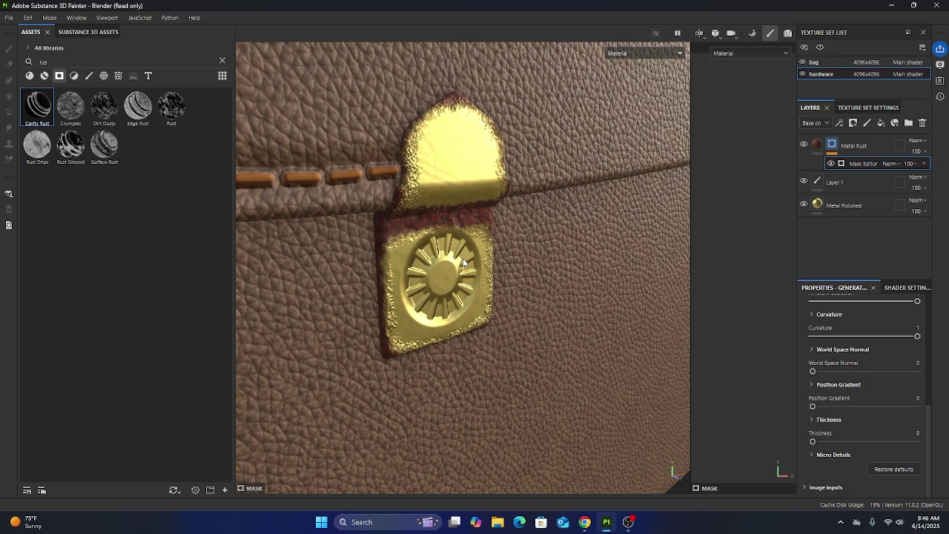
scroll(470, 290, "up", 3)
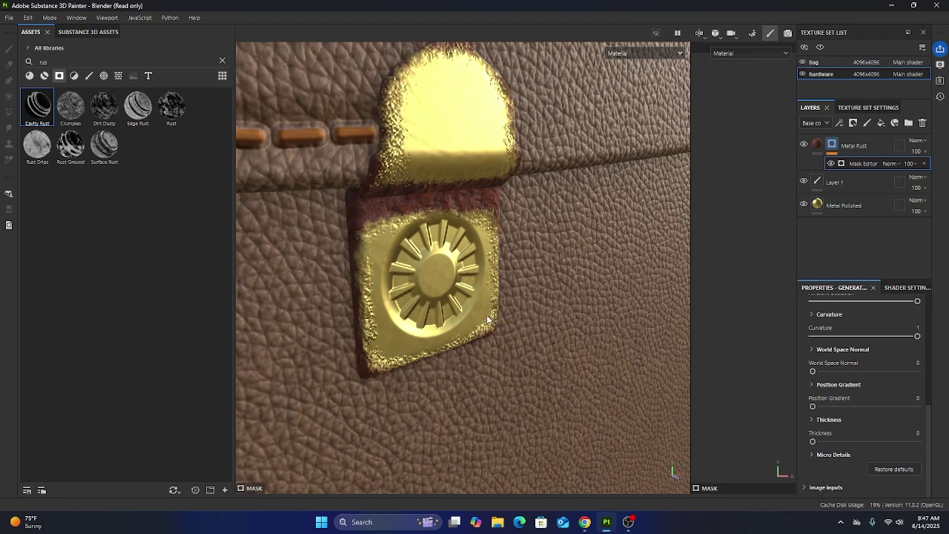
mouse_move(455, 318)
left_mouse_down("alt")
mouse_move(314, 290)
mouse_move(504, 291)
mouse_move(443, 305)
left_mouse_up("alt")
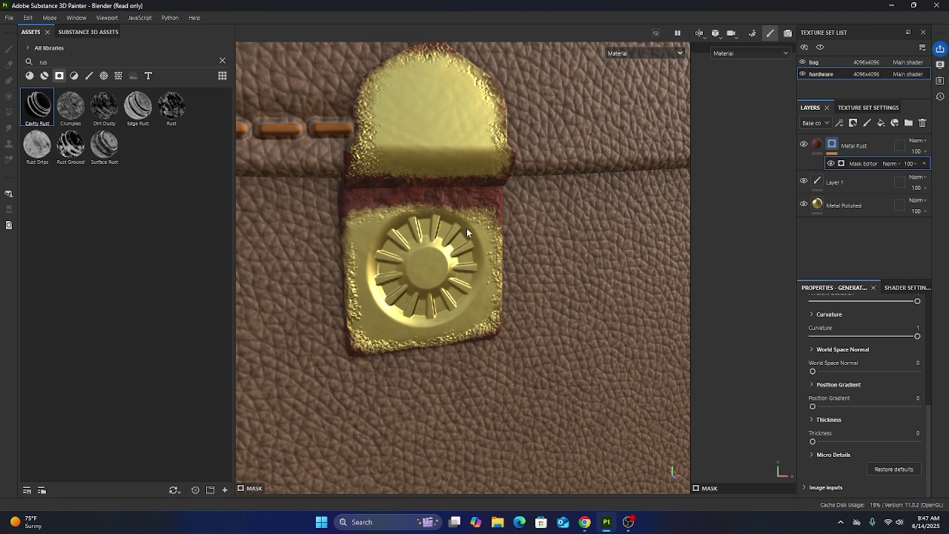
- Add an anchor point to Layer 1, the paint layer holding the vent detail
left_click(867, 181)
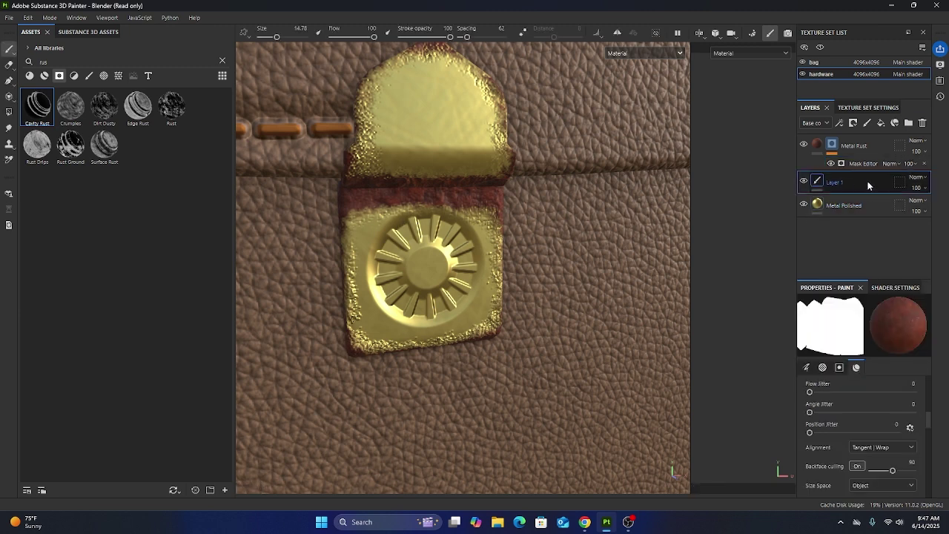
left_click(841, 123)
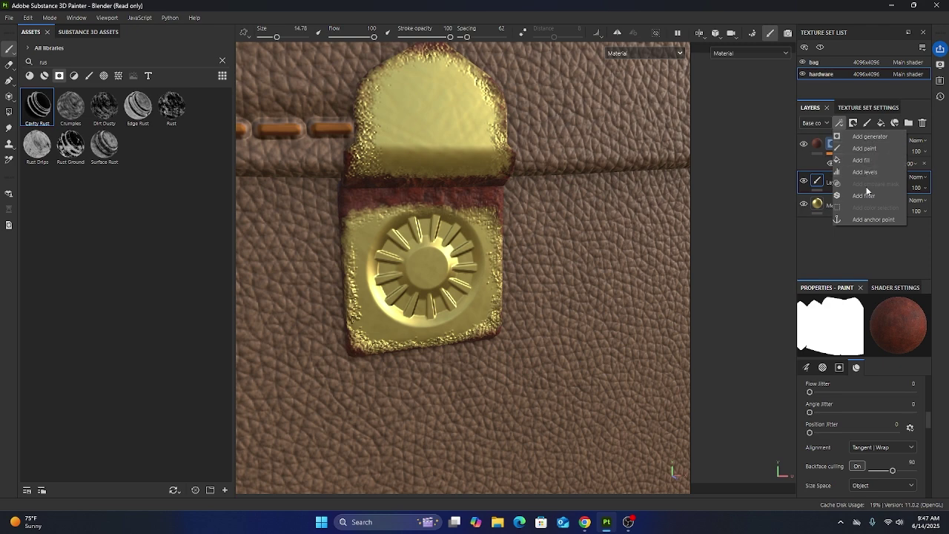
left_click(864, 219)
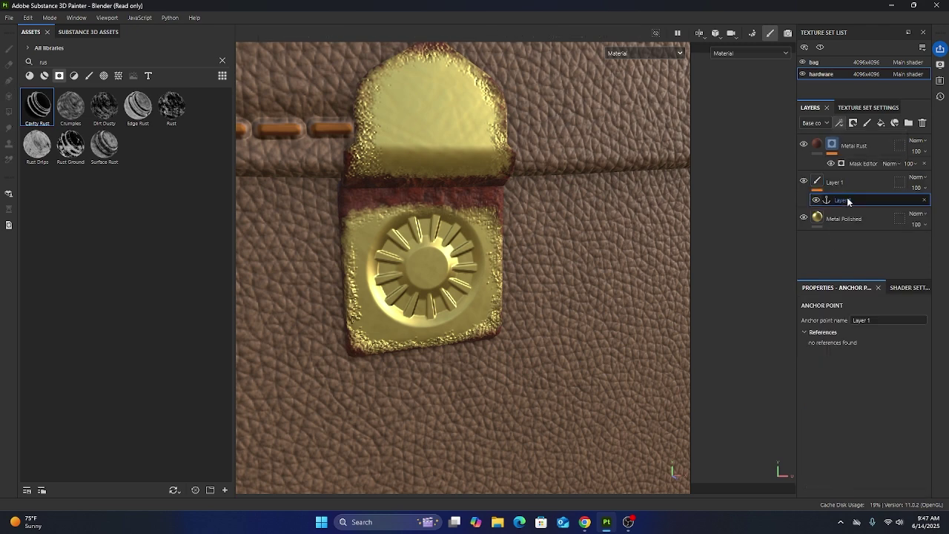
- Enable Micro Height and Micro Normal in the Metal Rust mask's Mask Editor generator
left_click(832, 145)
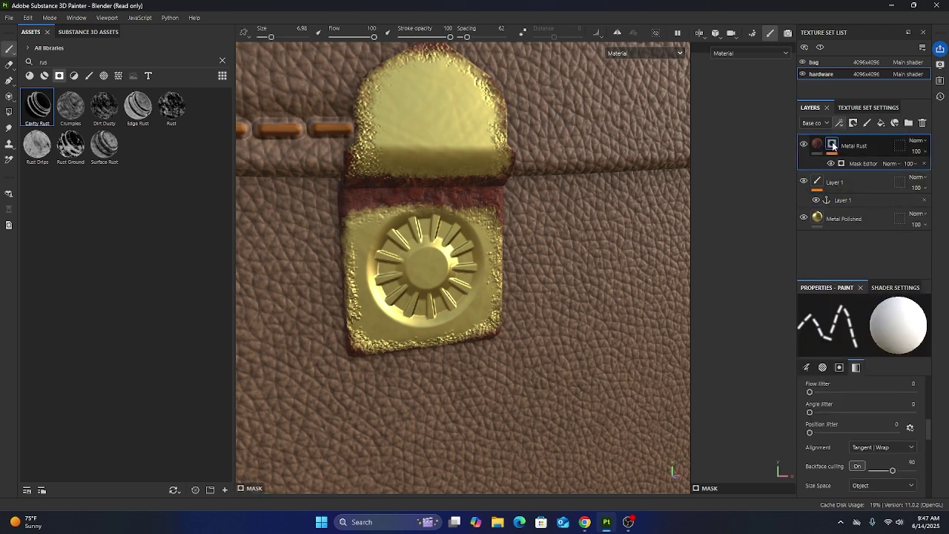
left_click(858, 164)
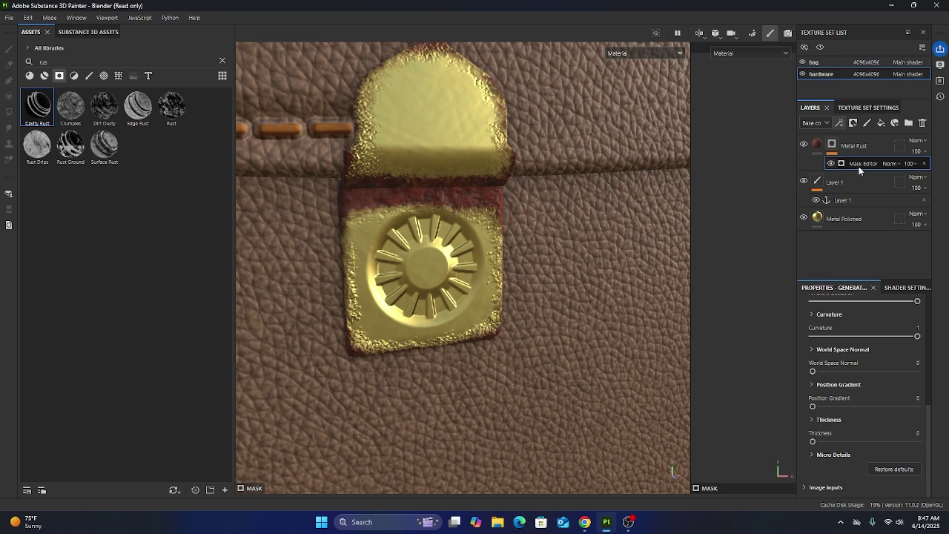
scroll(890, 362, "up", 10)
scroll(861, 350, "down", 10)
left_click(811, 456)
scroll(838, 376, "down", 2)
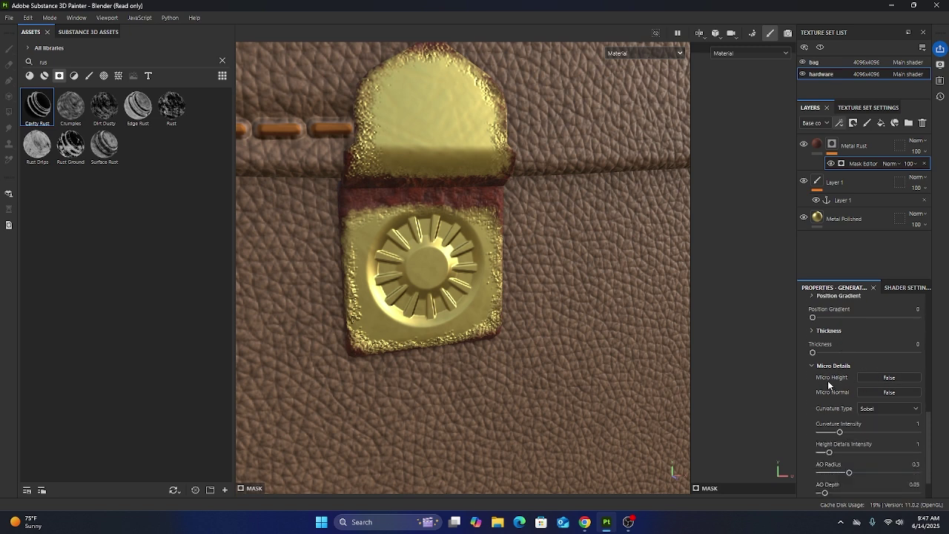
left_click(878, 374)
left_click(882, 395)
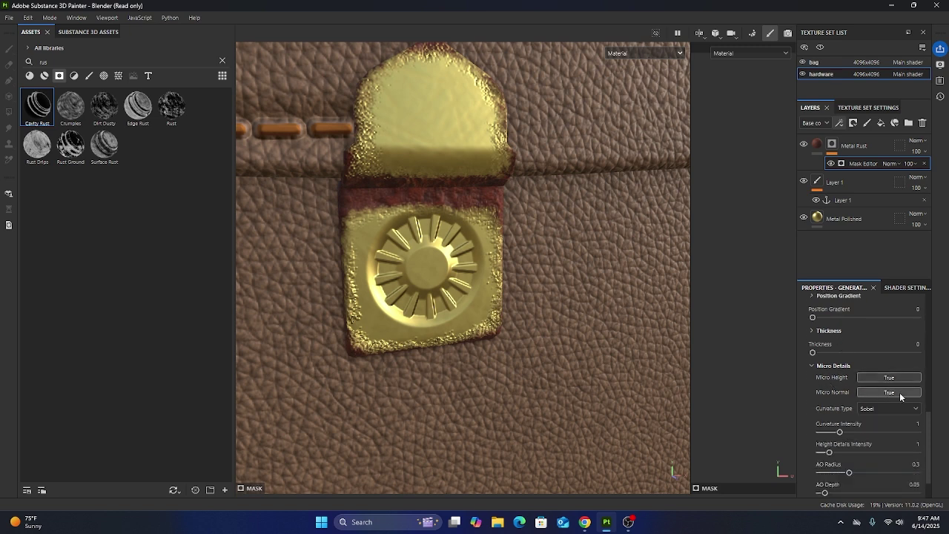
- Assign the Layer 1 anchor point to the Mask Editor's Micro Normal image input
scroll(897, 394, "up", 5)
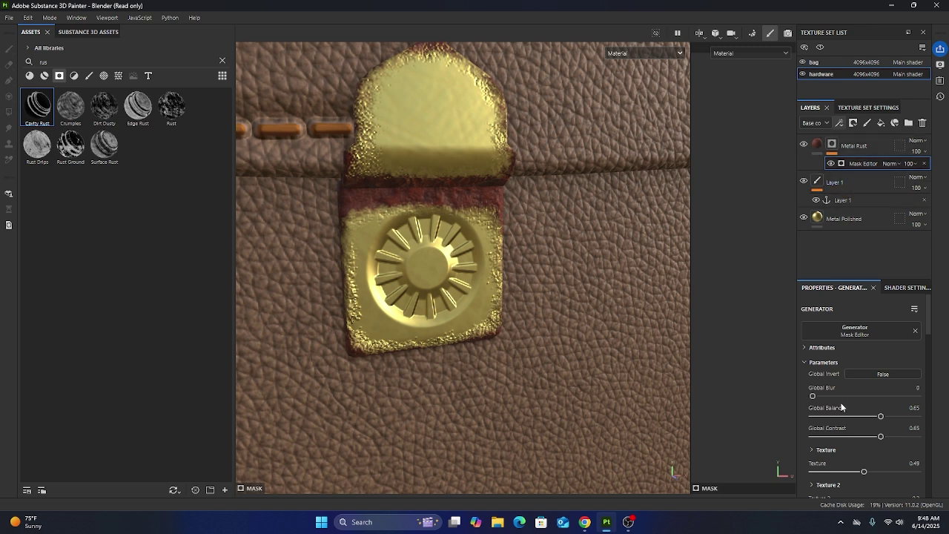
scroll(845, 403, "down", 8)
scroll(845, 403, "down", 8)
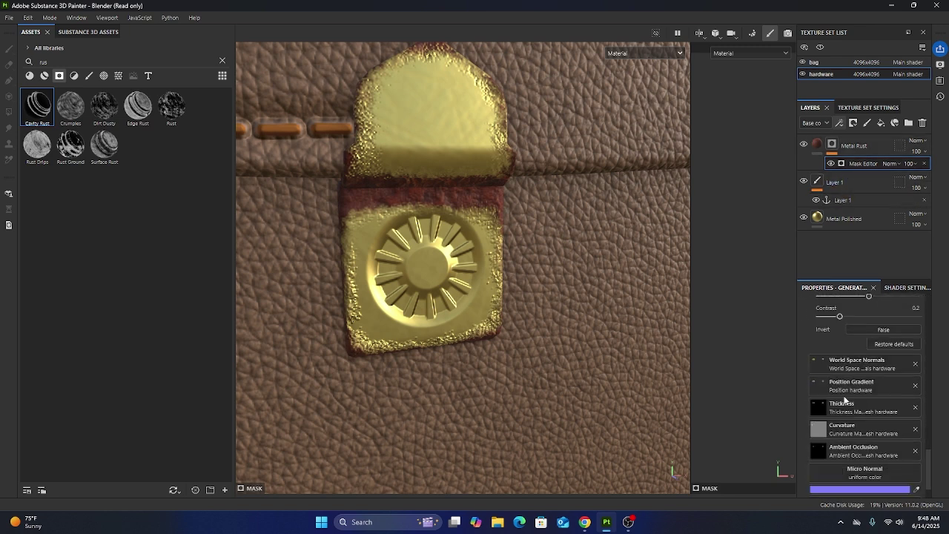
scroll(844, 397, "up", 3)
scroll(823, 400, "up", 4)
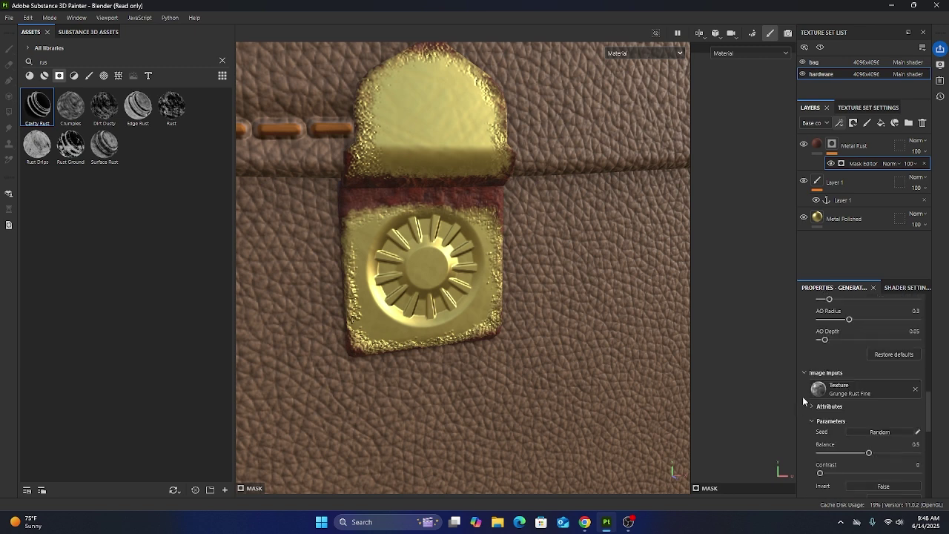
left_click(806, 373)
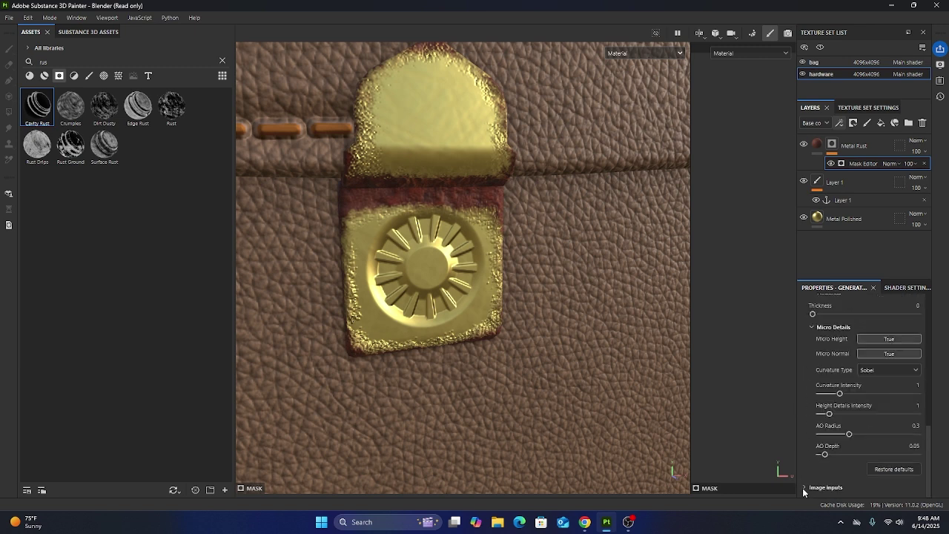
left_click(805, 487)
scroll(814, 432, "down", 5)
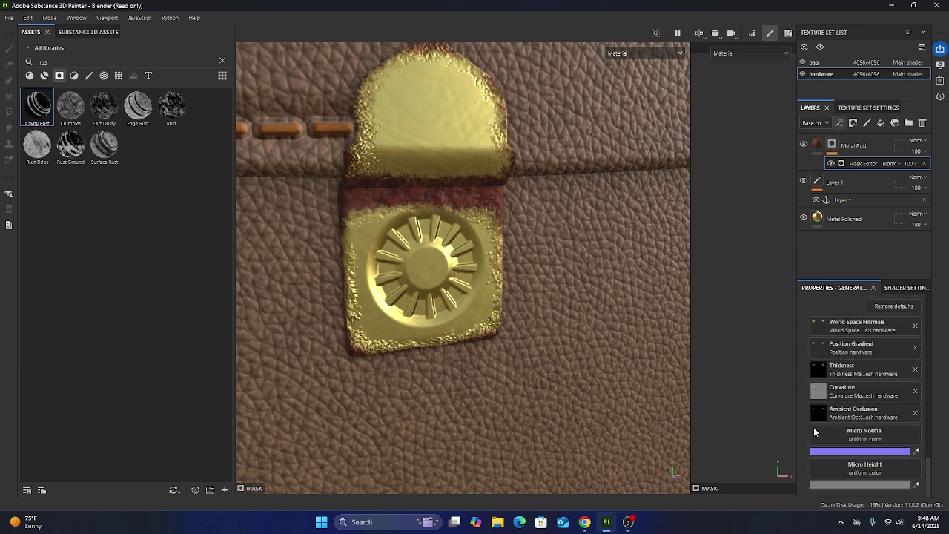
left_click(858, 438)
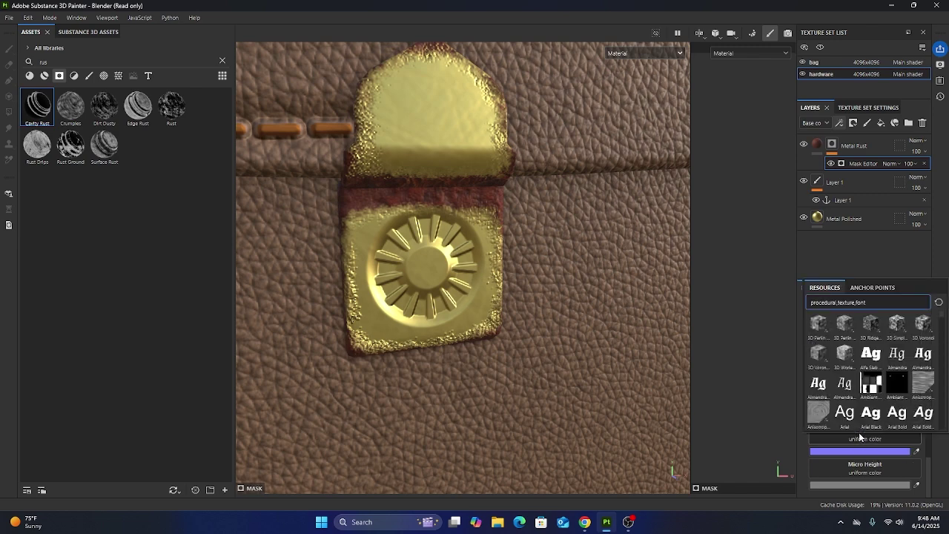
left_click(871, 289)
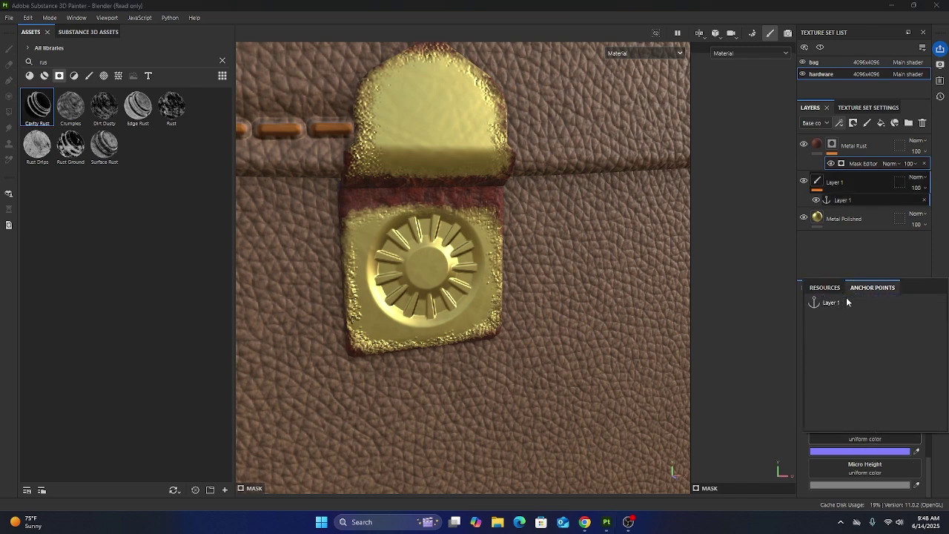
left_click(823, 303)
- Set the Micro Normal input's referenced channel to Normal and inspect the rust around the clasp's vent detail
scroll(823, 423, "down", 1)
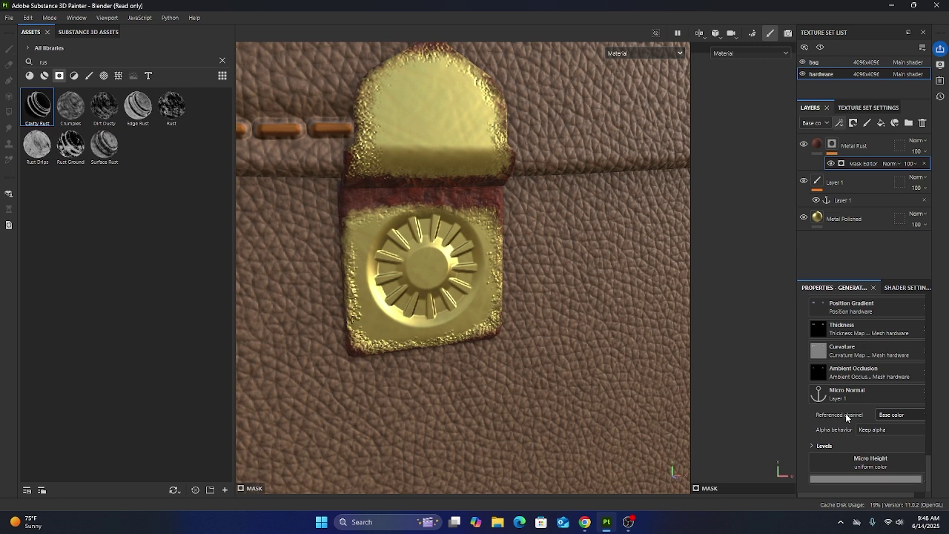
left_click(889, 417)
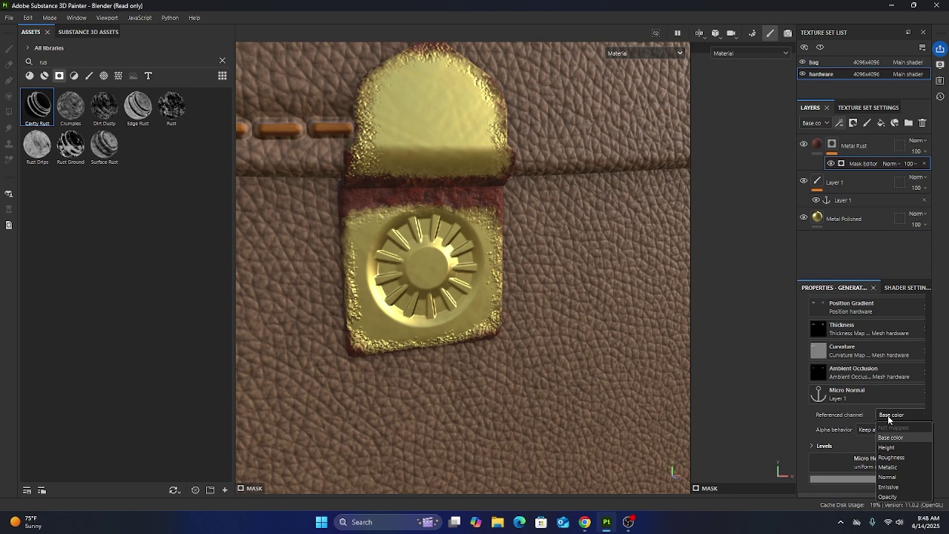
left_click(887, 477)
scroll(477, 317, "up", 2)
scroll(477, 322, "down", 2)
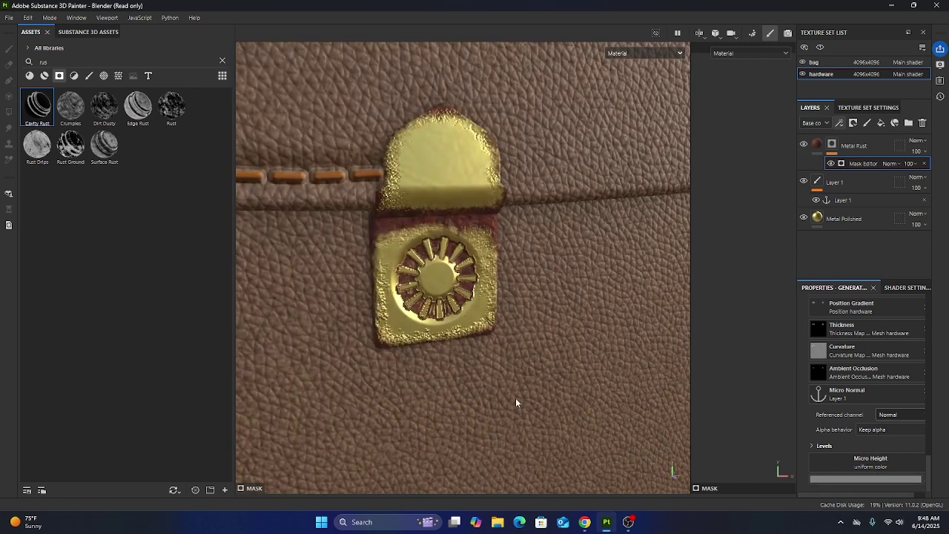
scroll(508, 345, "down", 1)
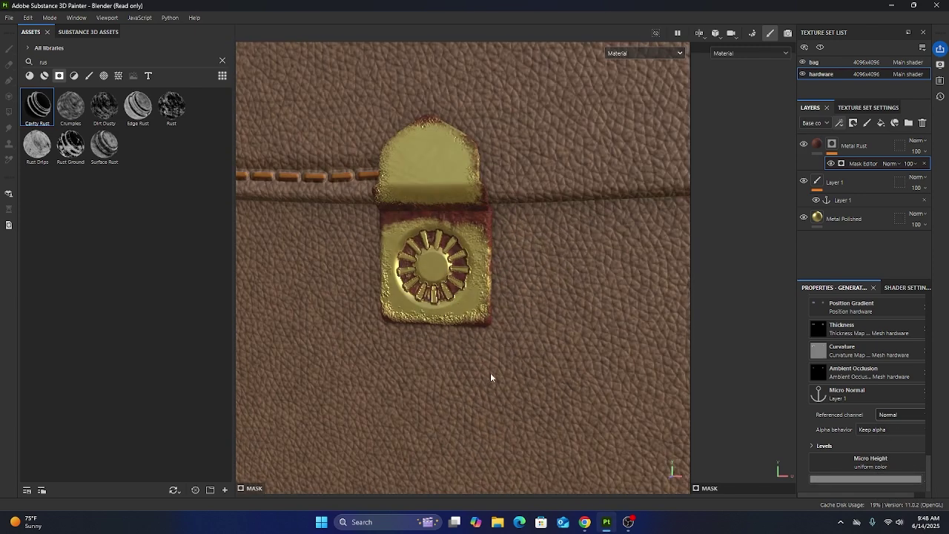
left_click_drag(490, 378, 412, 302, "alt")
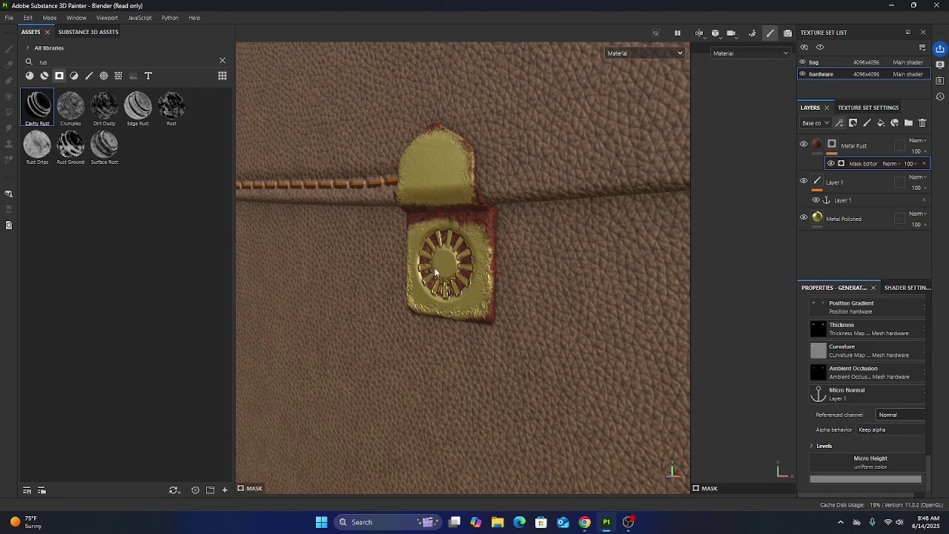
scroll(435, 273, "up", 2)
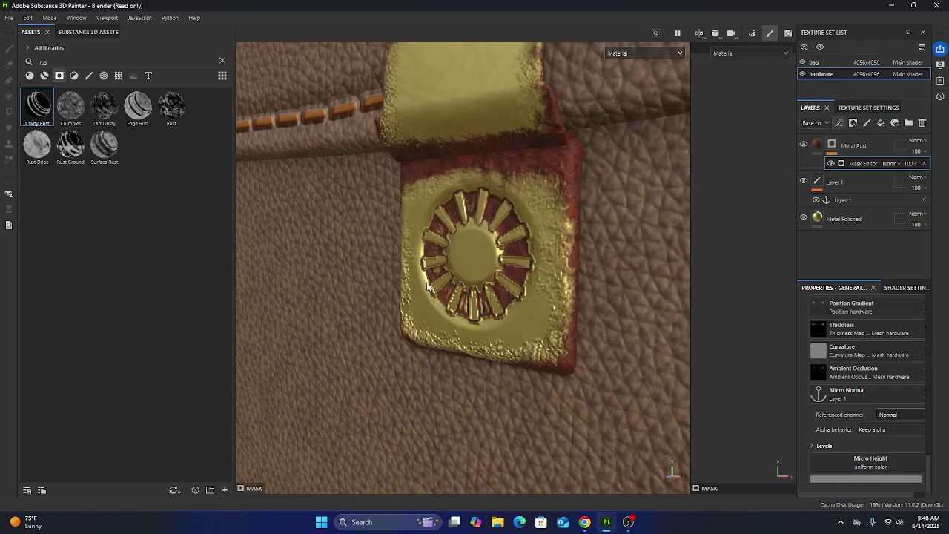
scroll(427, 286, "down", 2)
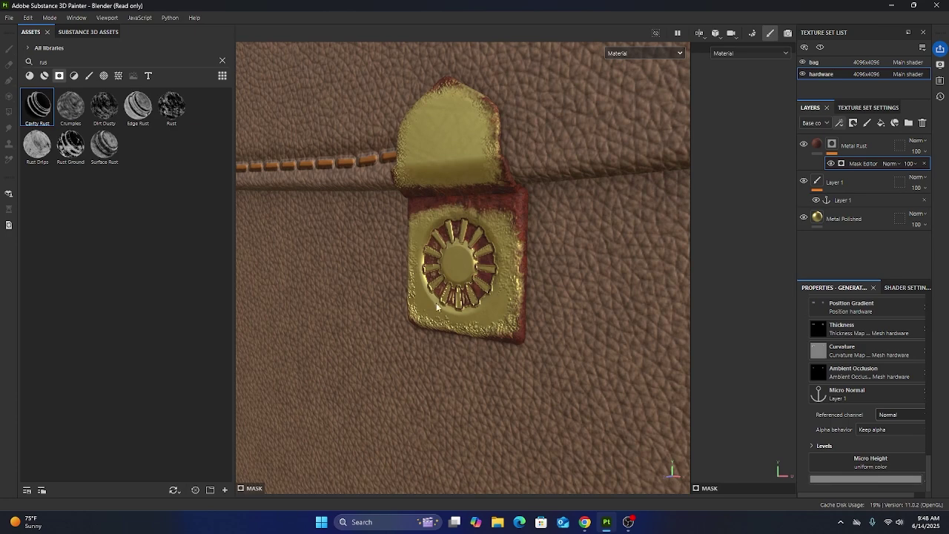
- Set the Metal Polished layer's metal type to Aluminium and check the clasp up close
left_click_drag(437, 308, 409, 250, "alt")
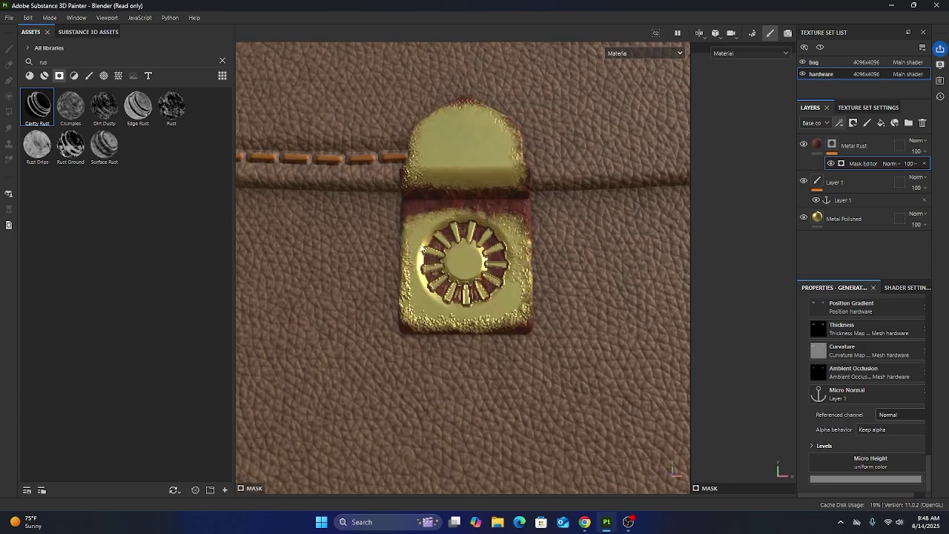
left_click(852, 220)
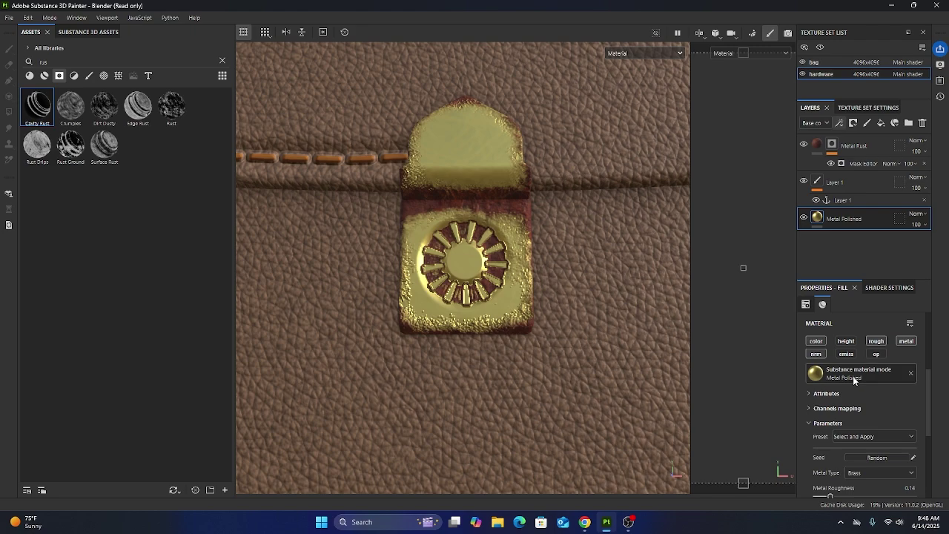
left_click(871, 473)
left_click(863, 465)
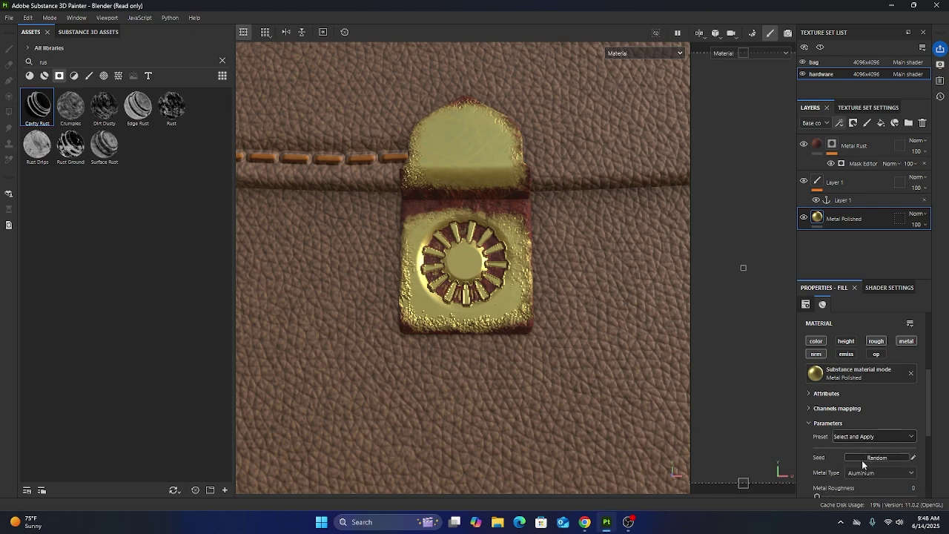
scroll(467, 279, "down", 2)
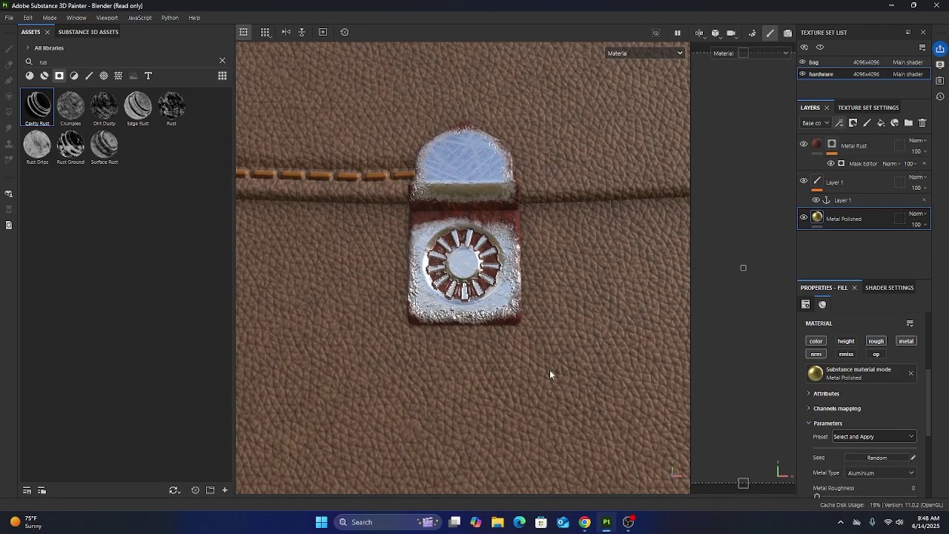
left_click_drag(550, 375, 473, 324, "alt")
scroll(472, 324, "up", 3)
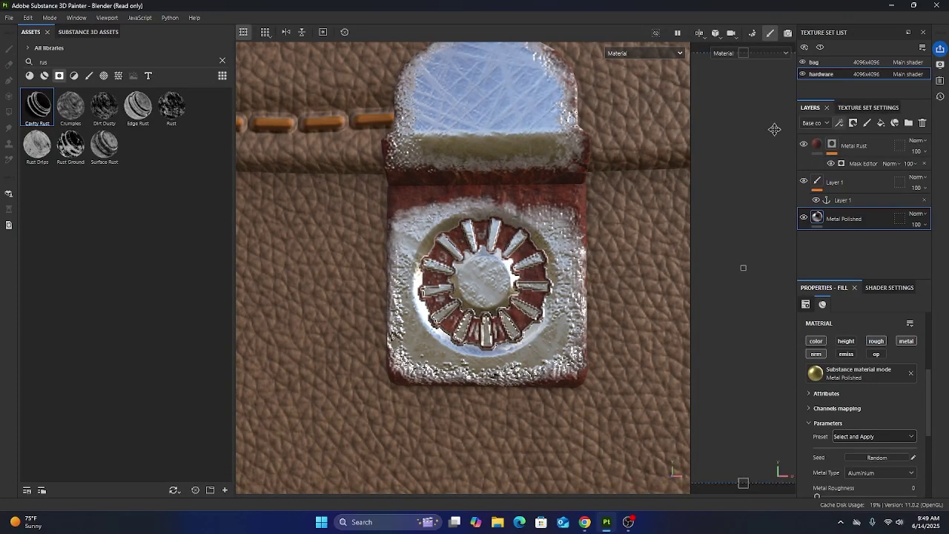
- Lower the Global Balance of the Metal Rust mask's Mask Editor generator to reduce the rust on the clasp
left_click(832, 145)
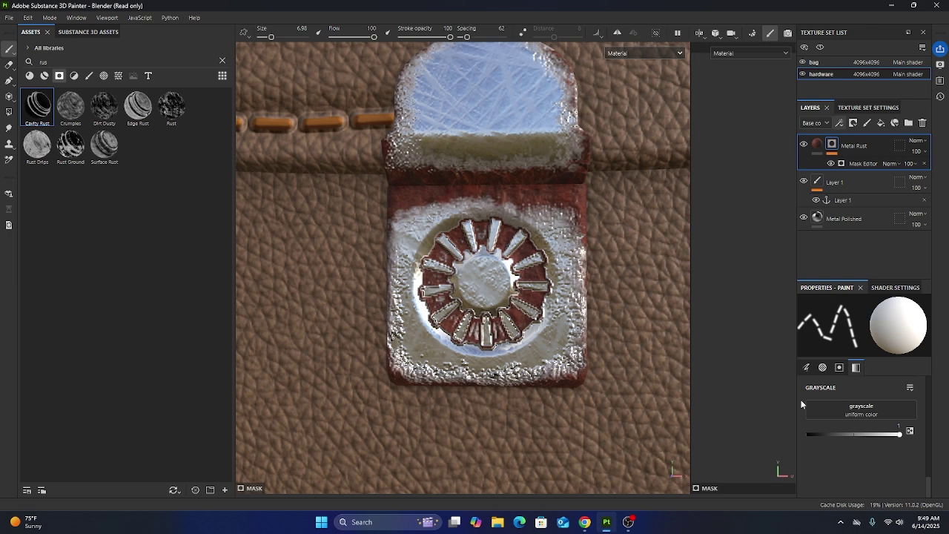
left_click(860, 164)
scroll(857, 356, "down", 5)
scroll(855, 327, "up", 6)
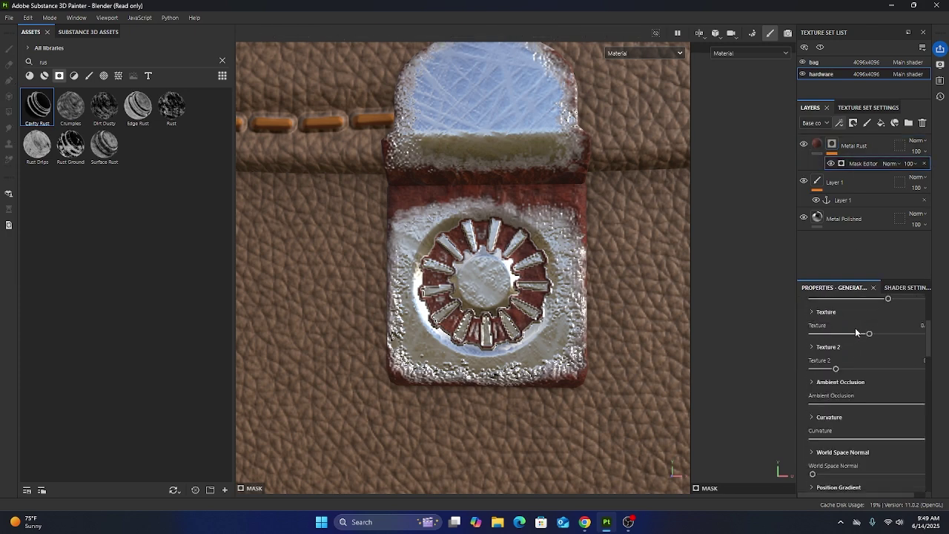
left_click_drag(889, 398, 870, 399)
scroll(396, 286, "down", 3)
left_click_drag(396, 286, 469, 275, "alt")
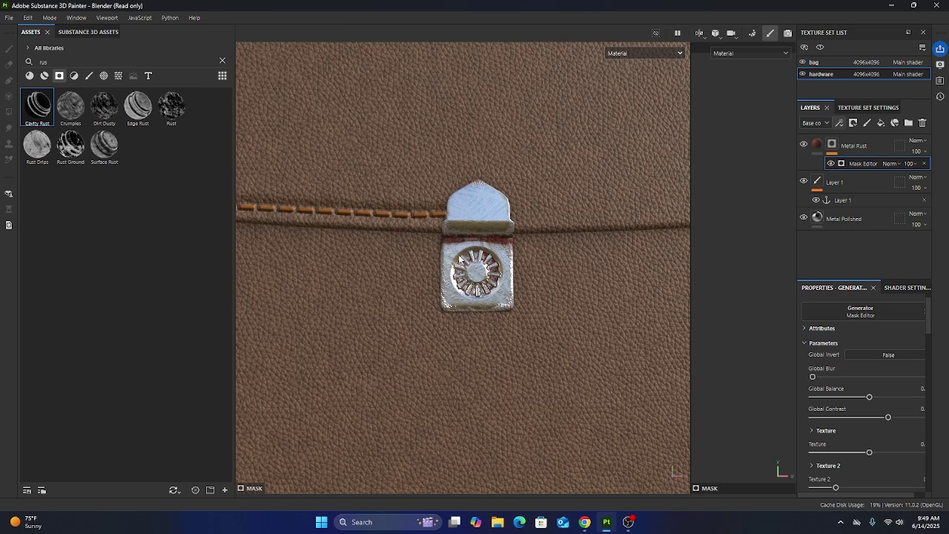
scroll(495, 221, "up", 2)
middle_click_drag(491, 194, 489, 212)
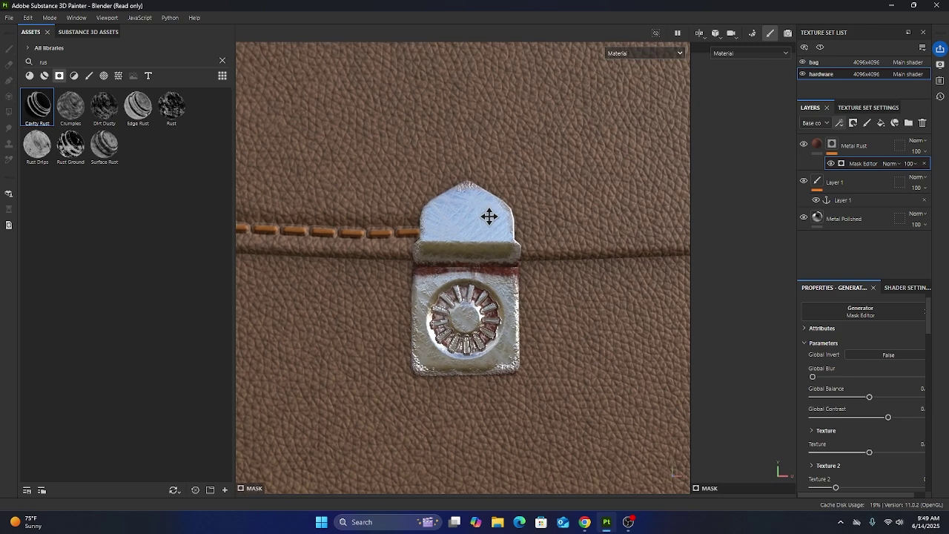
- Add a fill layer above Metal Rust with only the height channel enabled and give it a black mask
left_click(881, 123)
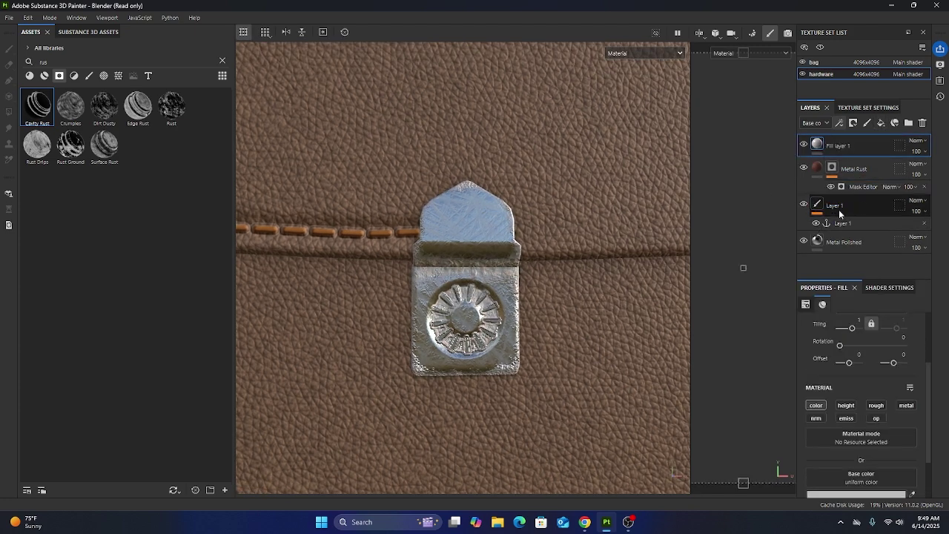
left_click(816, 406)
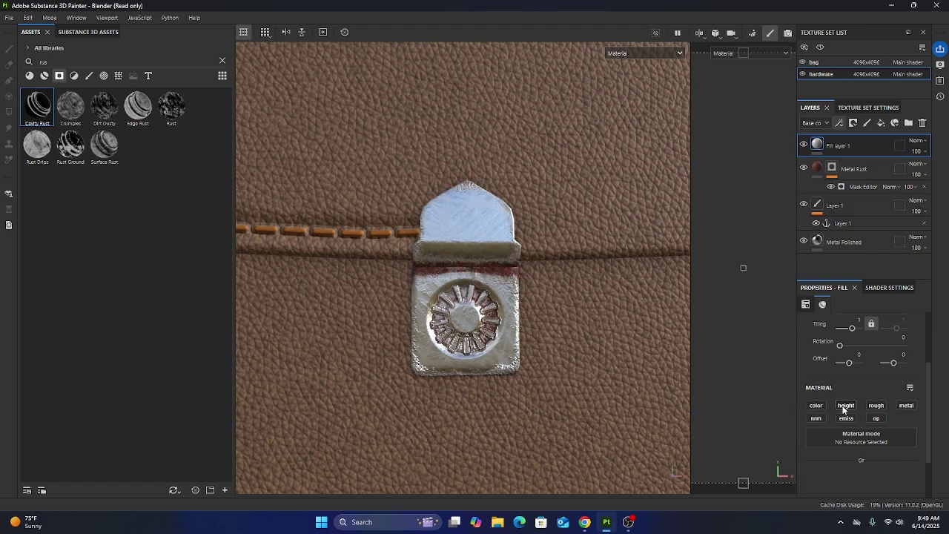
left_click(845, 405)
left_click(853, 123)
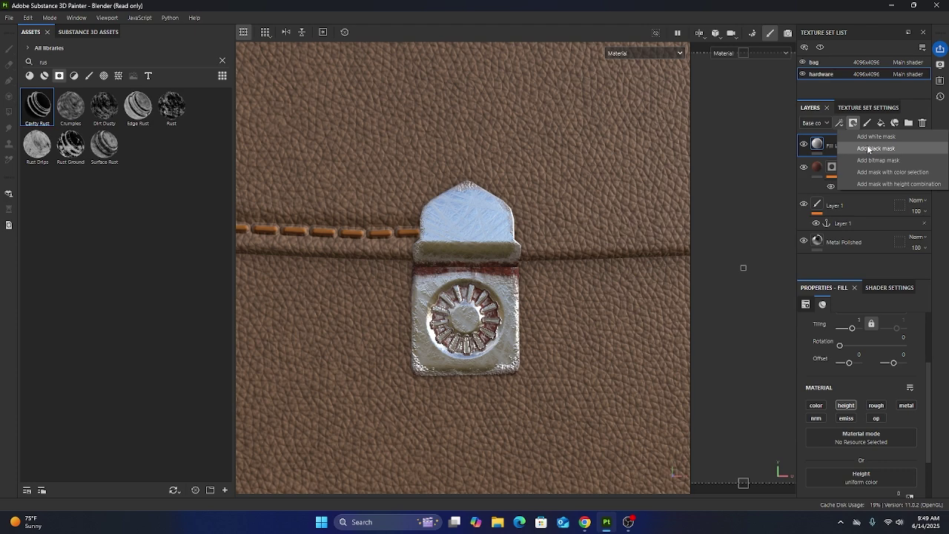
left_click(869, 148)
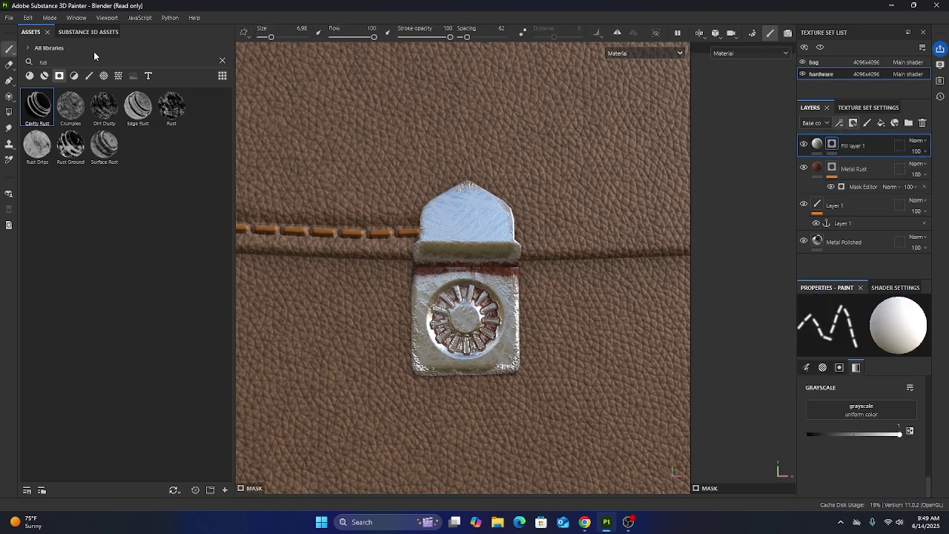
- Clear the asset search and load the crossed-bones alpha with surrounding dots into the mask brush
left_click(104, 75)
left_click_drag(228, 123, 232, 388)
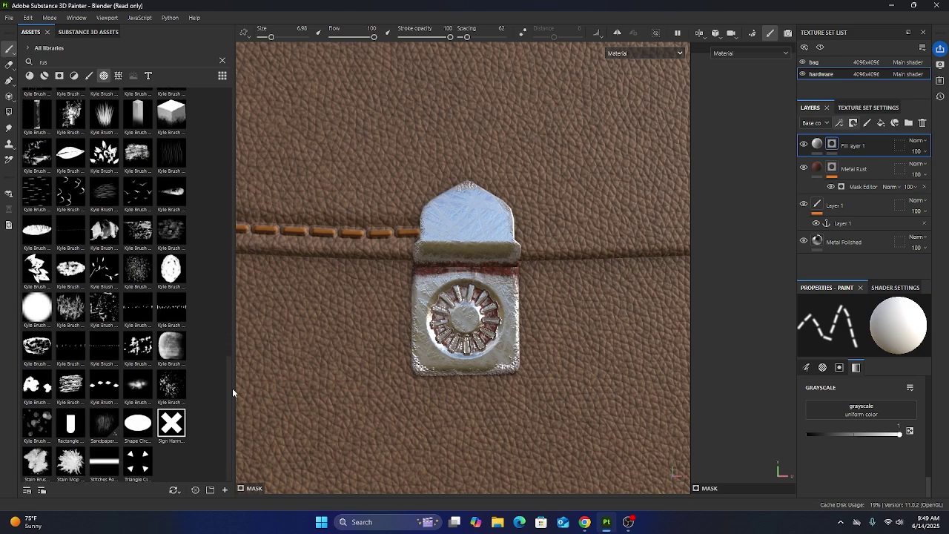
key("BackSpace")
key("BackSpace")
key("BackSpace")
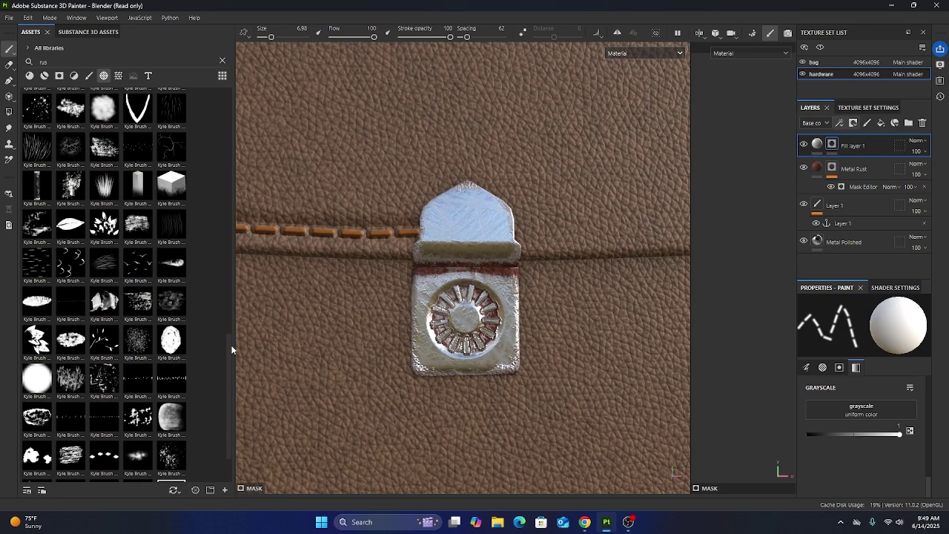
left_click(138, 298)
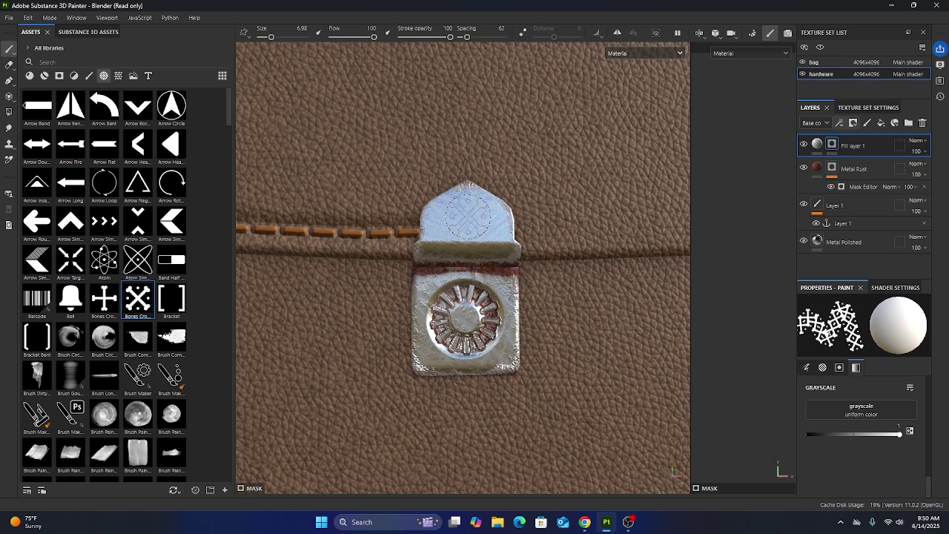
- Lower the height of Fill layer 1 to its minimum
left_click(834, 148)
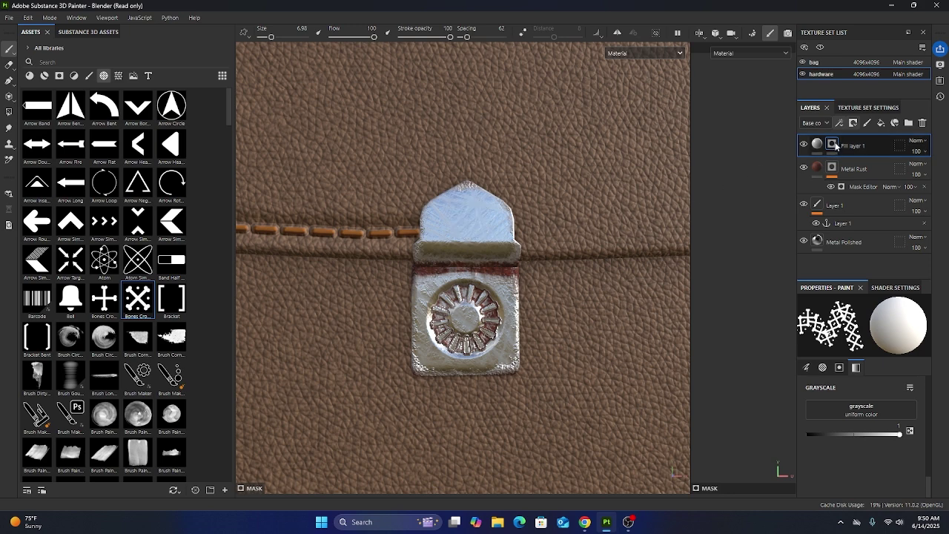
left_click(818, 145)
scroll(850, 475, "down", 1)
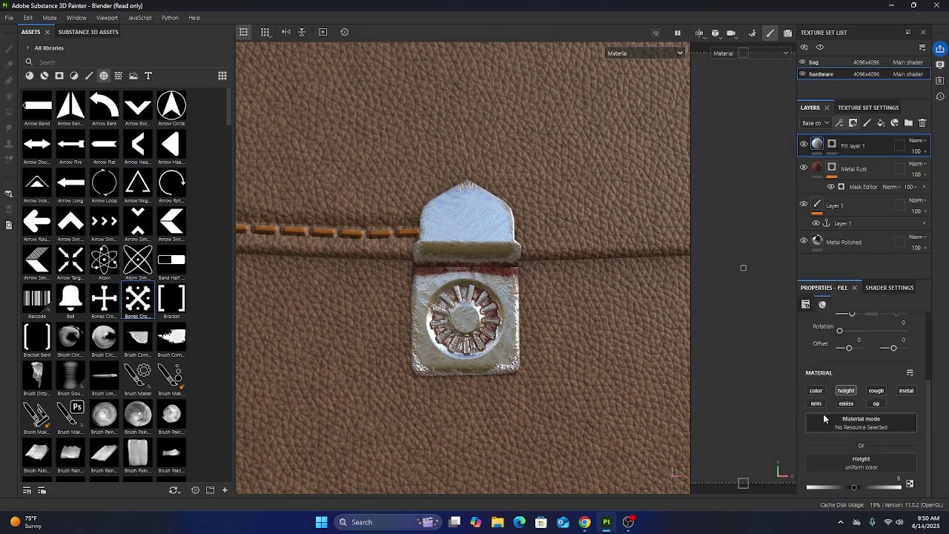
left_click_drag(856, 489, 798, 490)
- Stamp the crossed-bones alpha once onto the clasp's upper plate in the Fill layer 1 mask, undoing the misaligned stamps
left_click(831, 144)
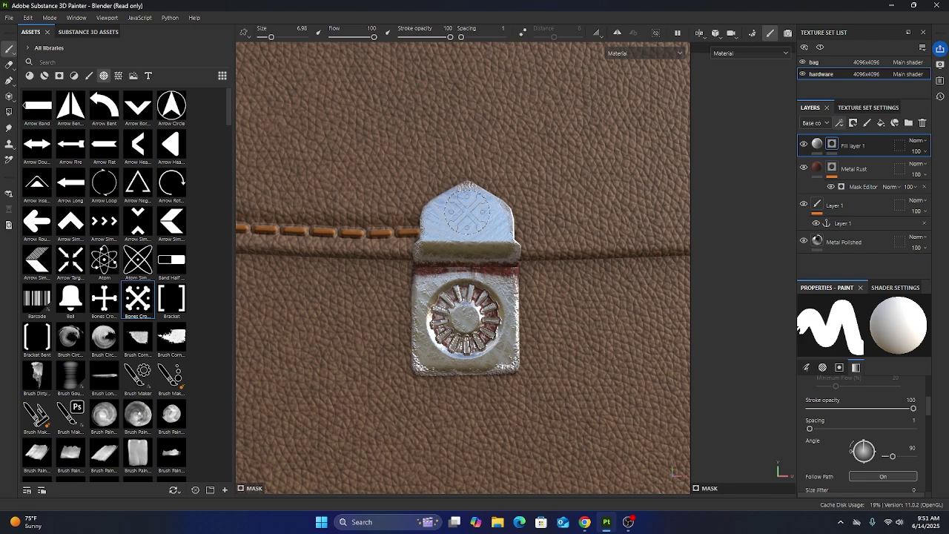
left_click(467, 213)
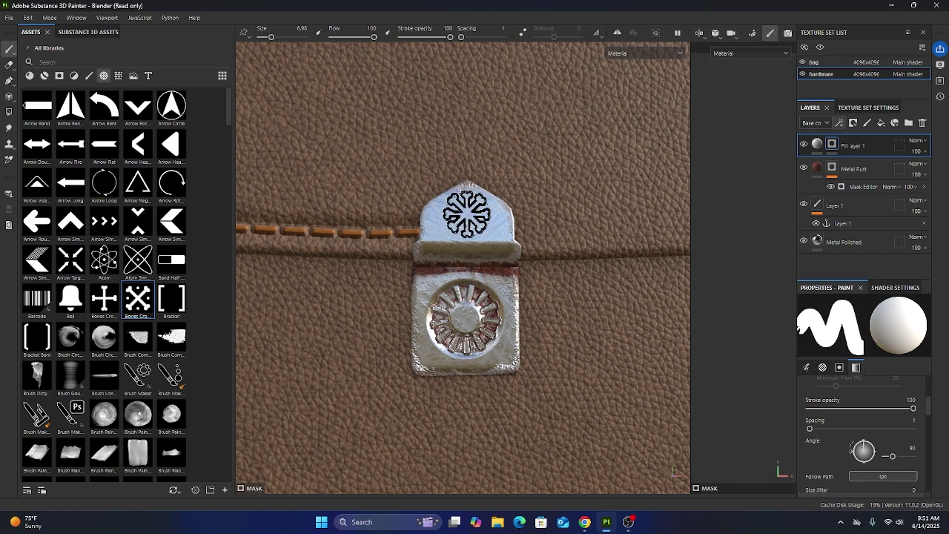
left_click(467, 214)
key("ctrl+z")
key("ctrl+z")
left_click(467, 214)
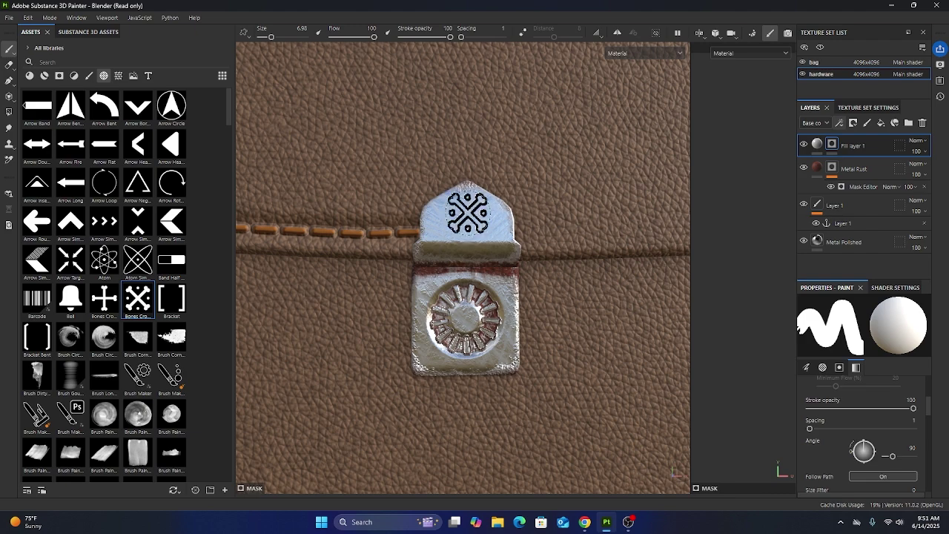
- Set the height of Fill layer 1 to 0.0313 for a slightly raised crossed-bones emblem
left_click_drag(489, 333, 478, 284, "alt")
scroll(478, 284, "up", 6)
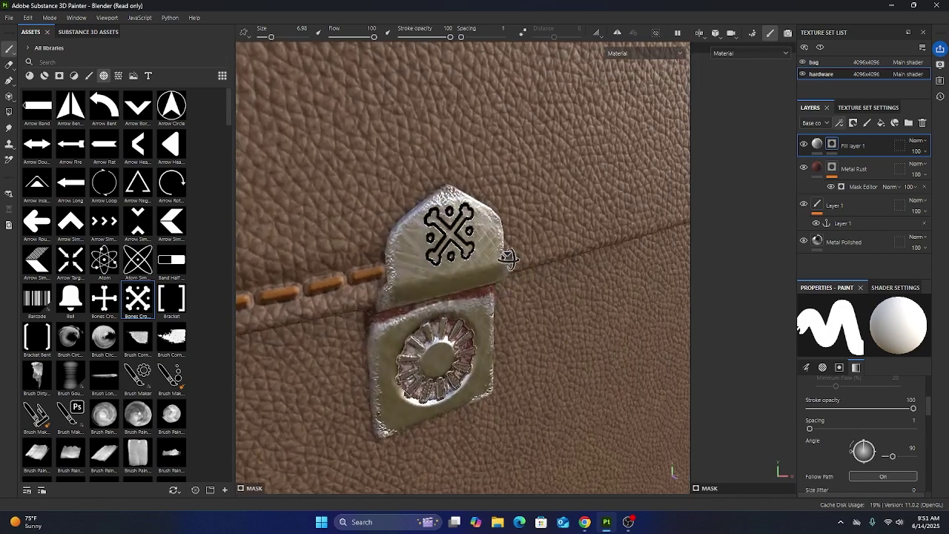
left_click_drag(463, 245, 490, 237, "alt")
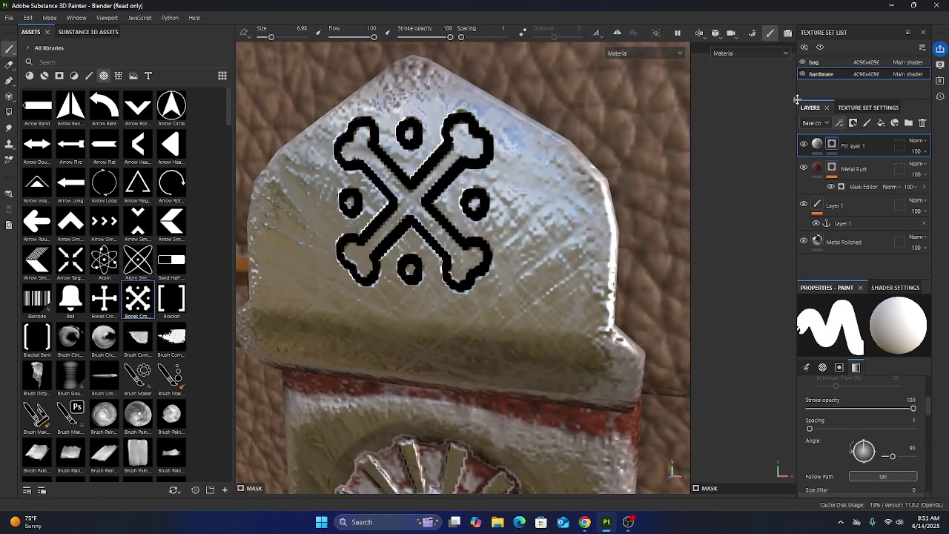
left_click(818, 146)
left_click_drag(809, 487, 855, 490)
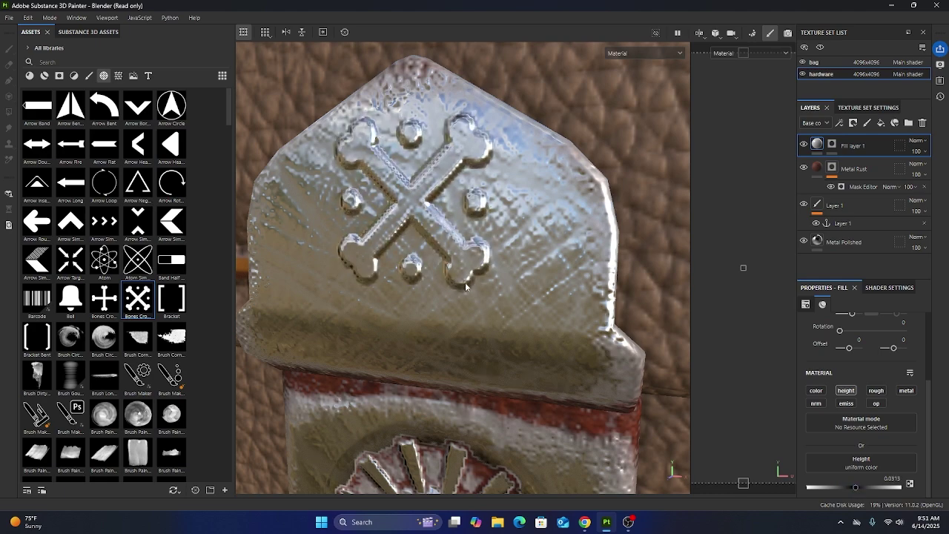
mouse_move(465, 282)
left_mouse_down("alt")
mouse_move(364, 365)
mouse_move(488, 284)
mouse_move(491, 229)
mouse_move(470, 287)
left_mouse_up("alt")
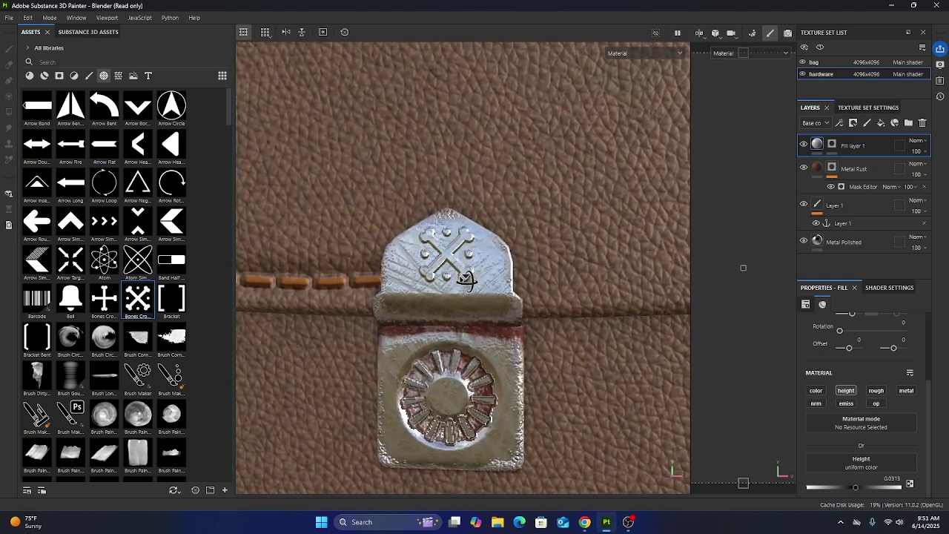
- Add an anchor point to the Fill layer 1 mask and move Fill layer 1 below Metal Rust
left_click(833, 145)
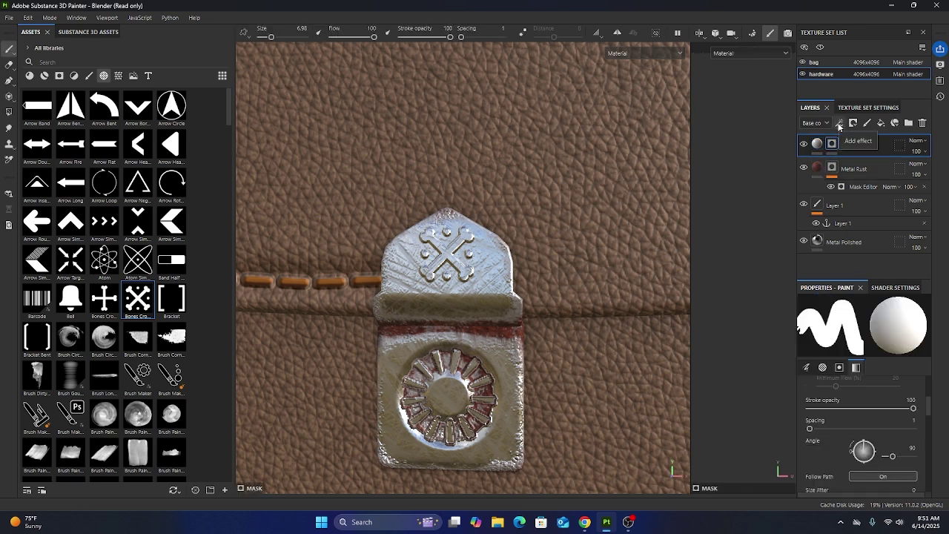
left_click(840, 124)
left_click(872, 219)
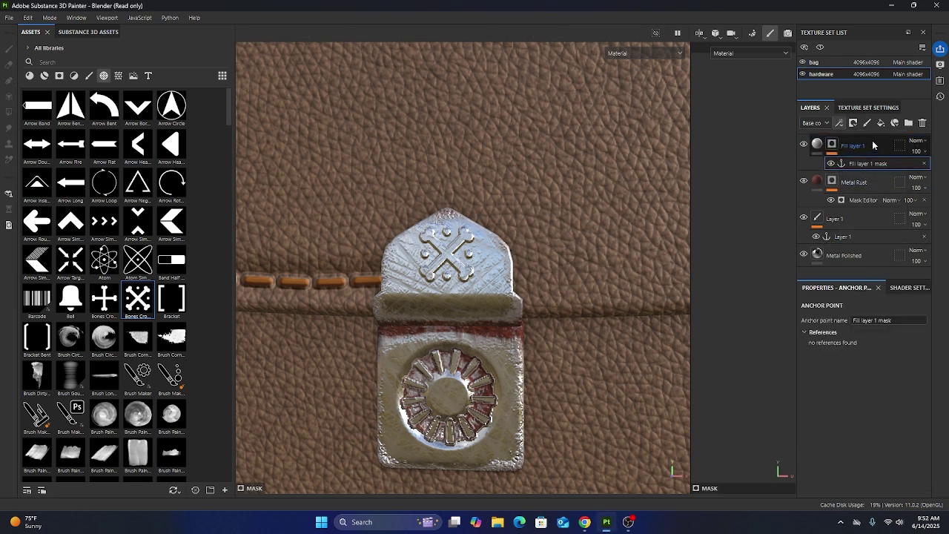
left_click_drag(874, 145, 866, 201)
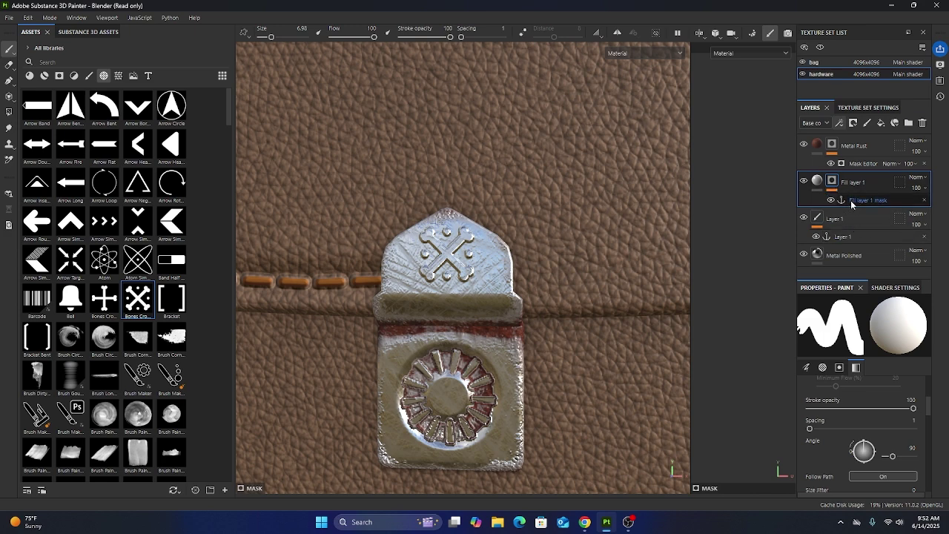
- Assign the Fill layer 1 mask anchor point to the Metal Rust Mask Editor's Micro Height input and inspect the rust around the emblem
left_click(861, 164)
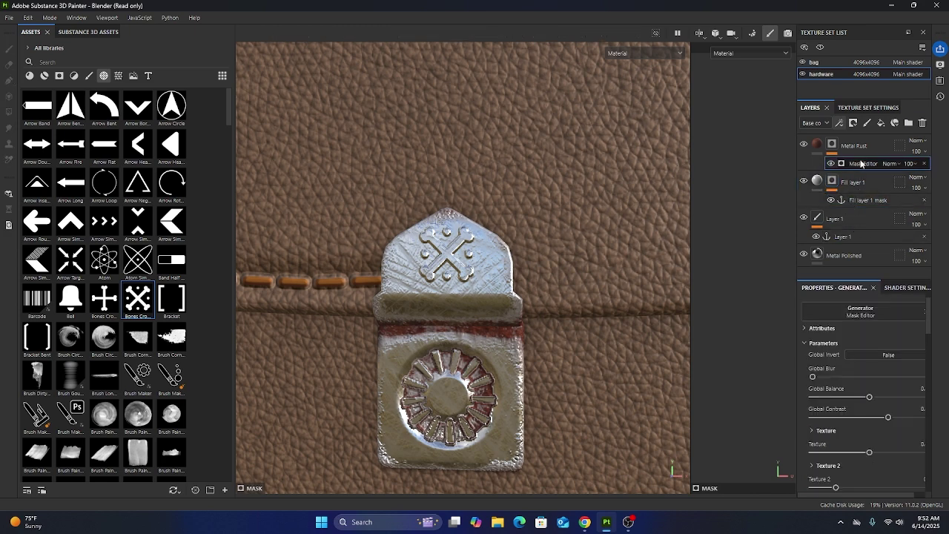
scroll(858, 412, "down", 8)
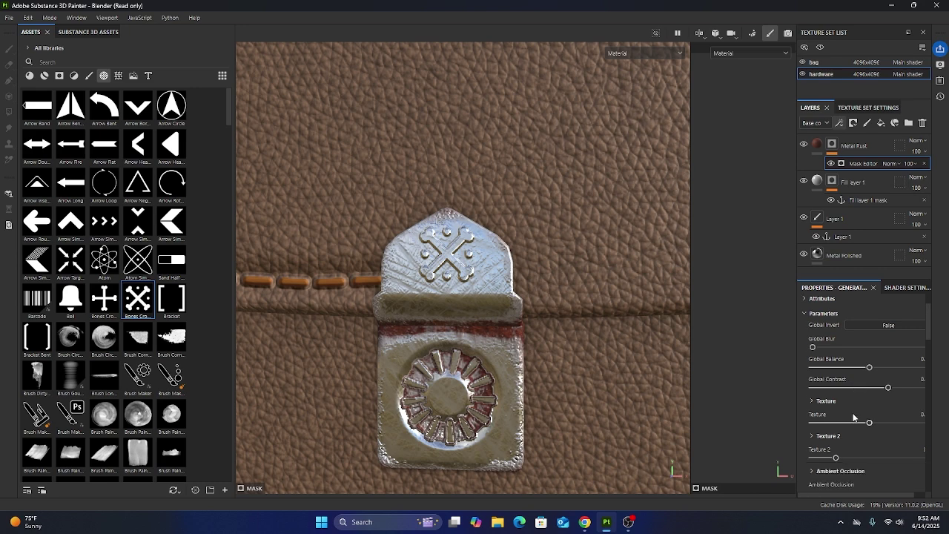
scroll(858, 412, "down", 8)
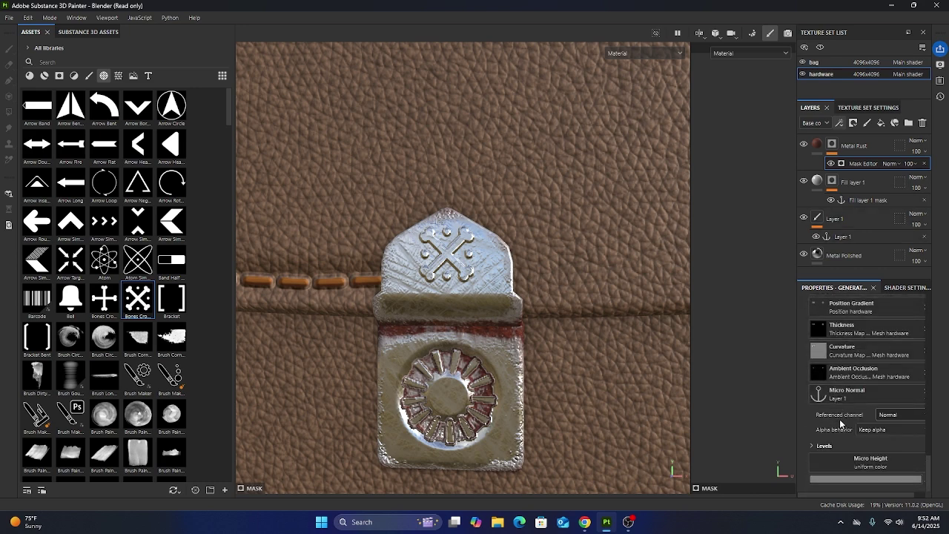
left_click(861, 464)
left_click(866, 315)
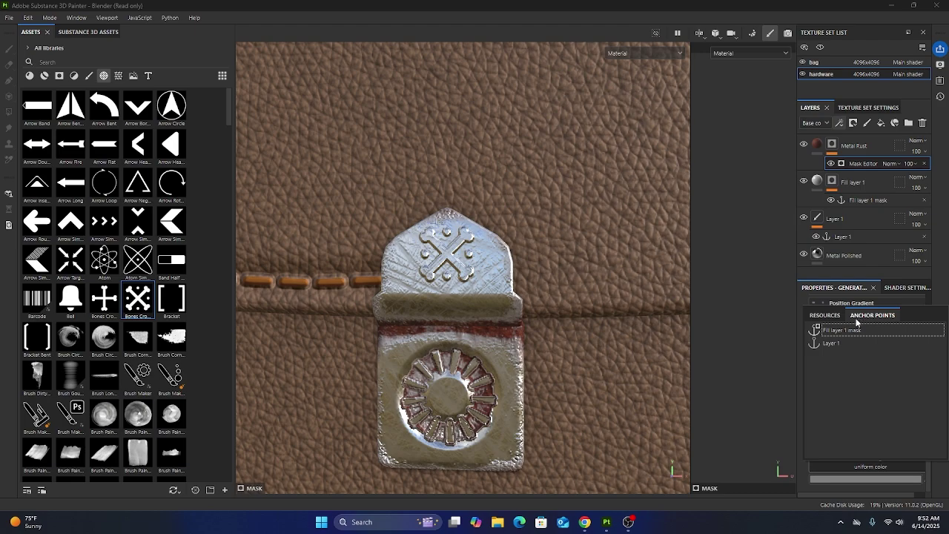
left_click(855, 333)
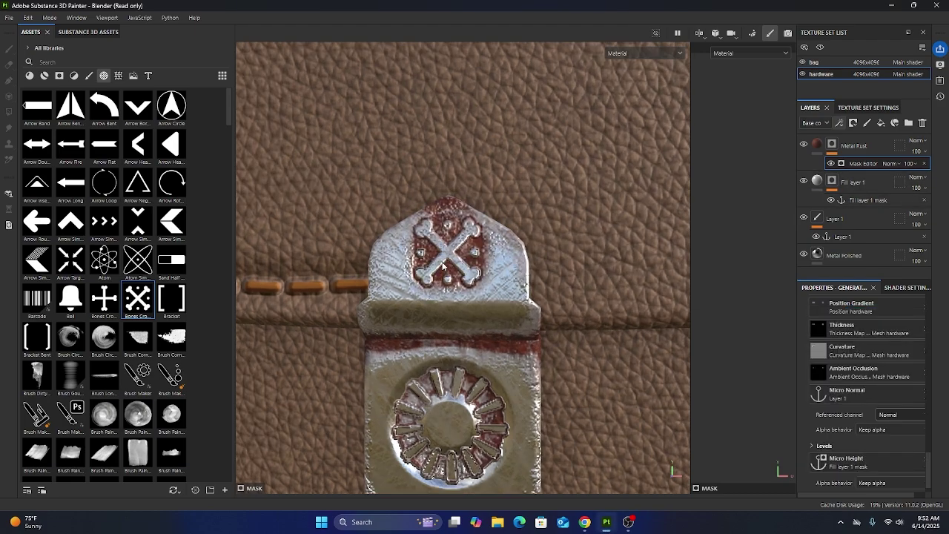
left_click_drag(436, 252, 501, 309, "alt")
scroll(450, 247, "up", 4)
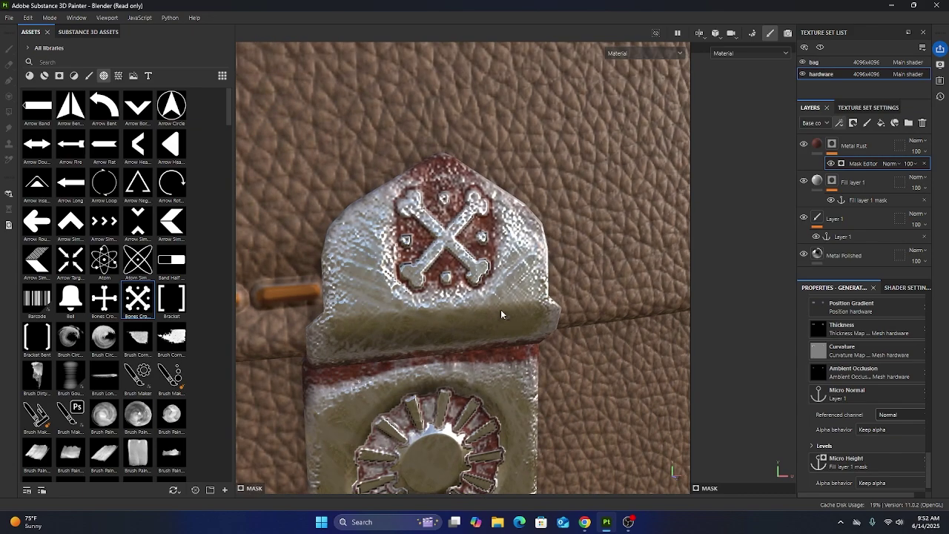
scroll(423, 329, "down", 10)
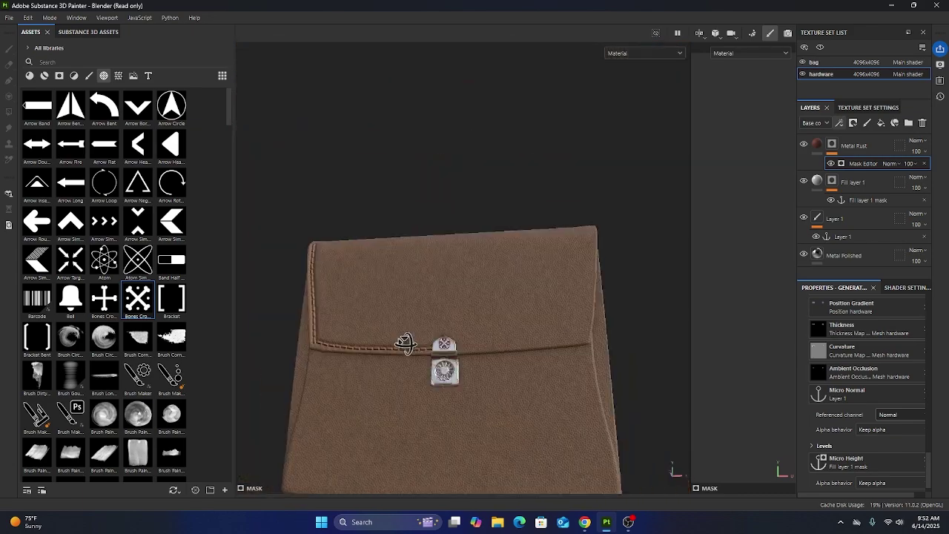
scroll(460, 382, "up", 5)
left_click_drag(430, 385, 458, 365, "alt")
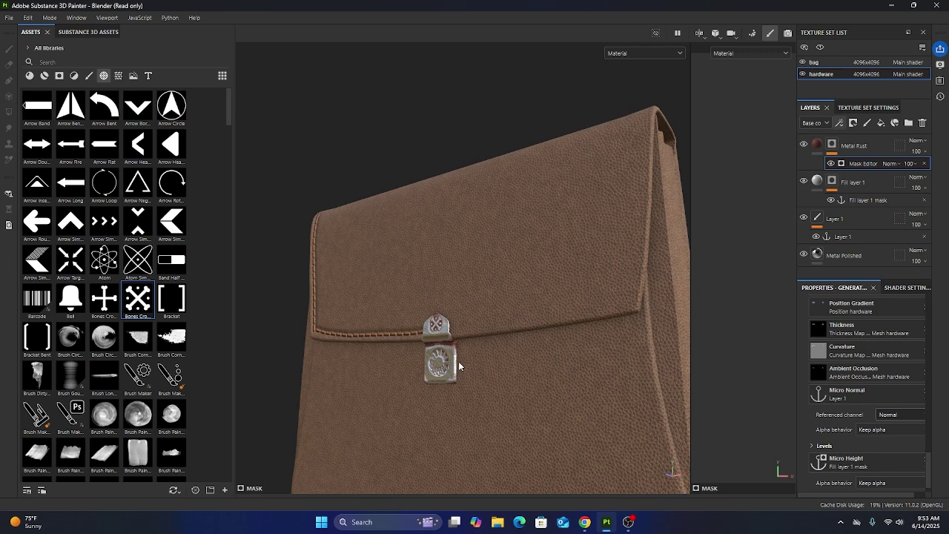